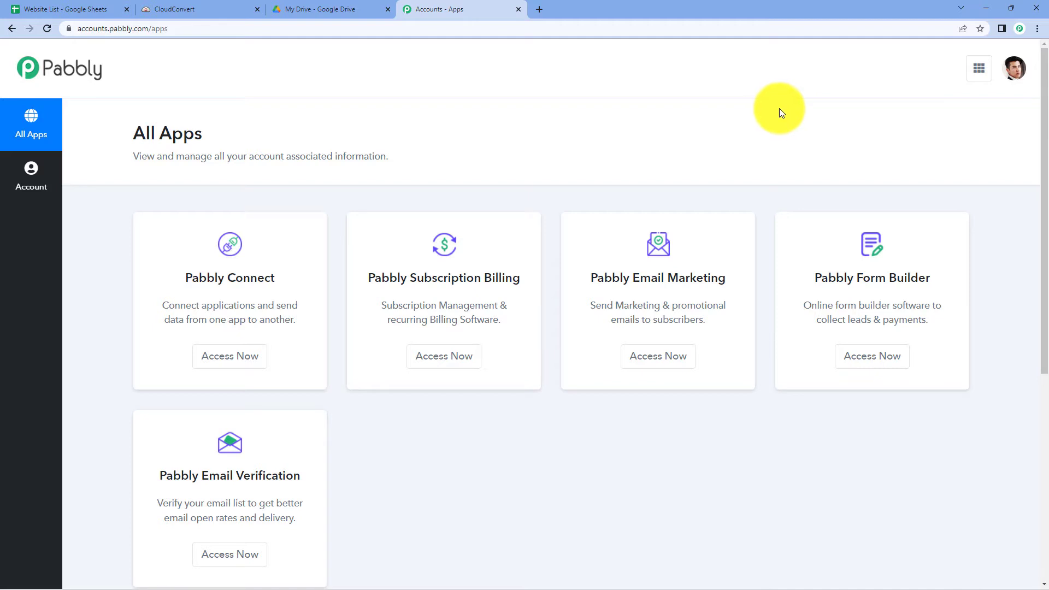
Open Pabbly Connect and create a workflow named "Google Sheets to CloudConvert to Google Drive".
{"action": "left_click", "coordinate": [235, 357]}
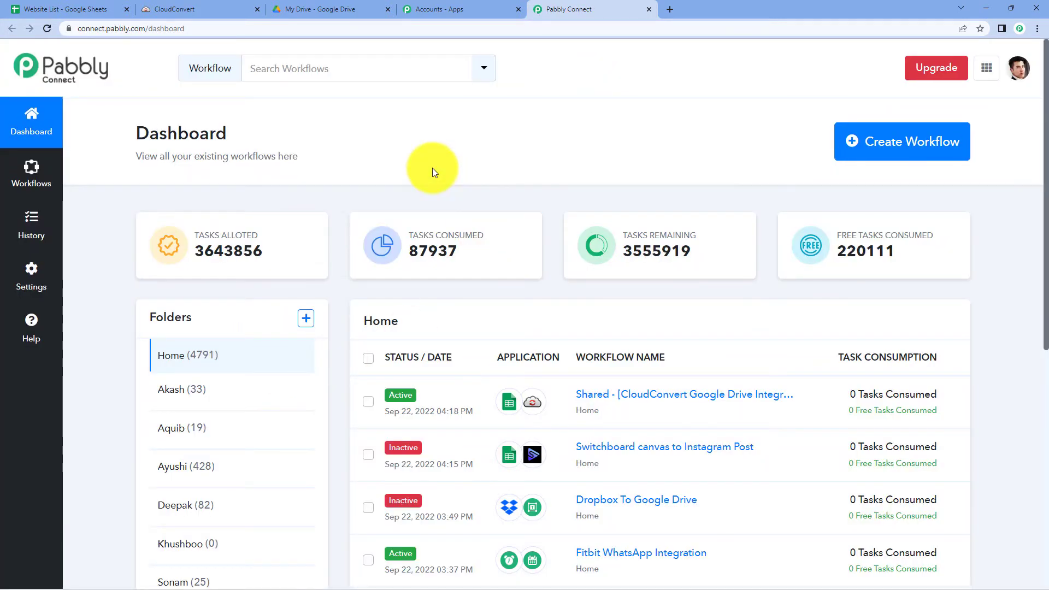
{"action": "left_click", "coordinate": [852, 144]}
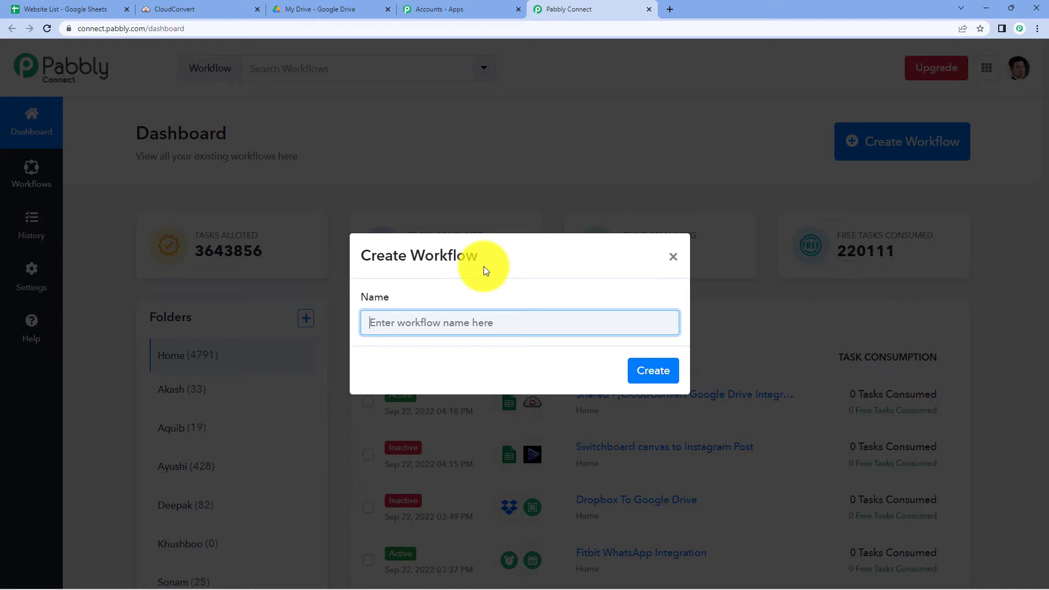
{"action": "type", "text": "Google Shee"}
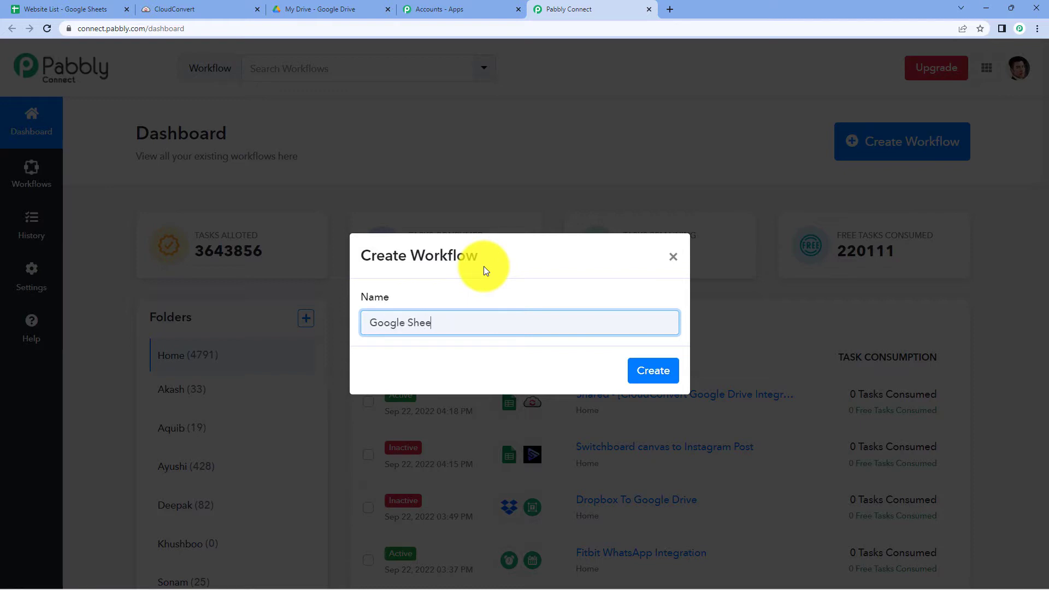
{"action": "type", "text": "st to CloudConvert to Google"}
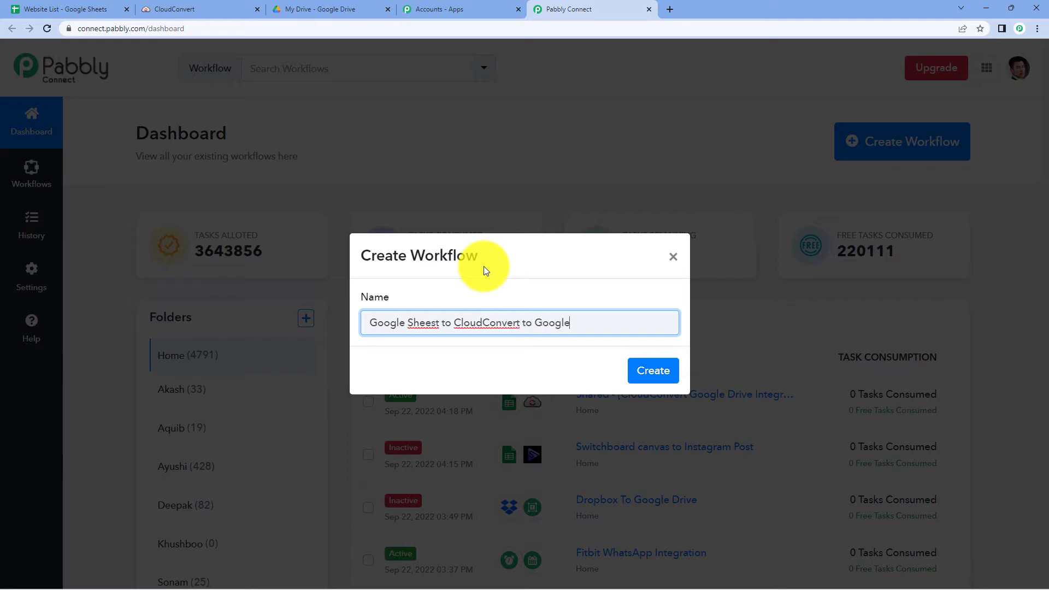
{"action": "type", "text": " Drive"}
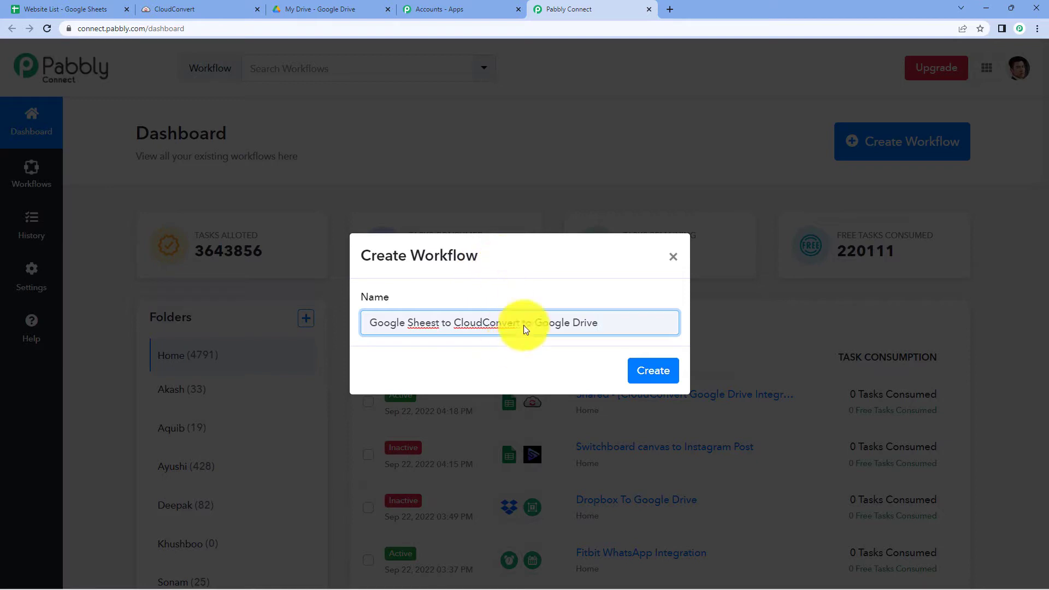
{"action": "left_click", "coordinate": [436, 327]}
{"action": "key", "text": "BackSpace"}
{"action": "type", "text": "t"}
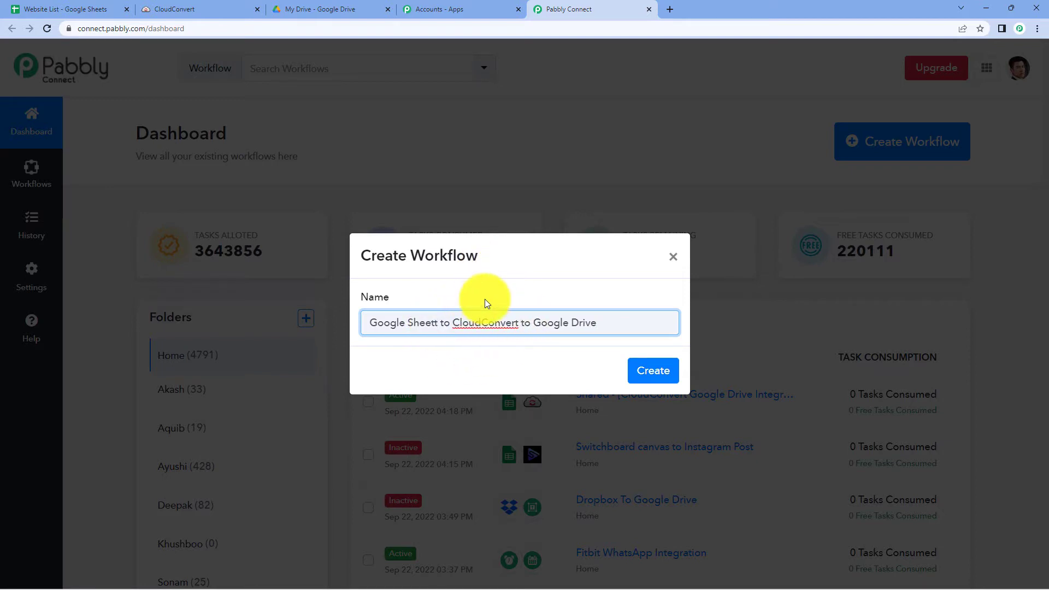
{"action": "key", "text": "BackSpace"}
{"action": "type", "text": "s"}
{"action": "left_click", "coordinate": [510, 287]}
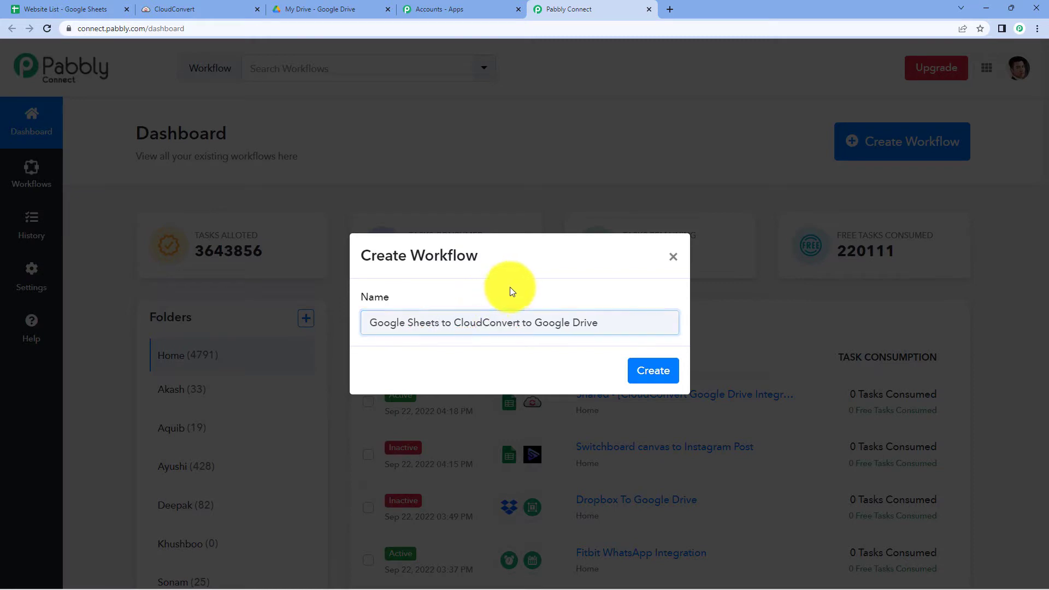
{"action": "left_click", "coordinate": [640, 374]}
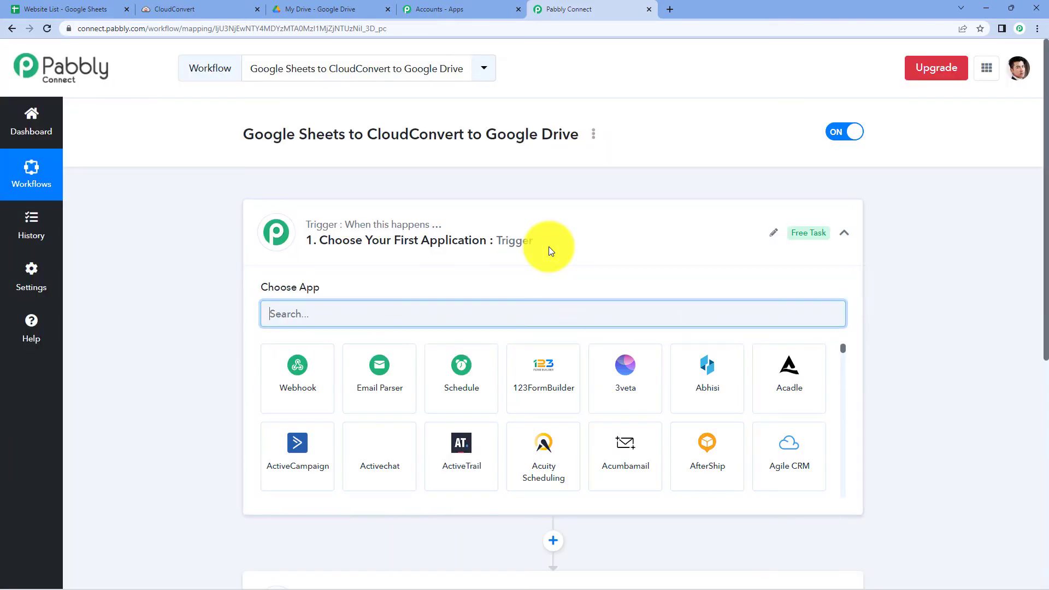
Set the workflow's trigger to Google Sheets with the New or Updated Spreadsheet Row event.
{"action": "left_click", "coordinate": [547, 246]}
{"action": "scroll", "coordinate": [208, 233], "scroll_direction": "down", "scroll_amount": 1}
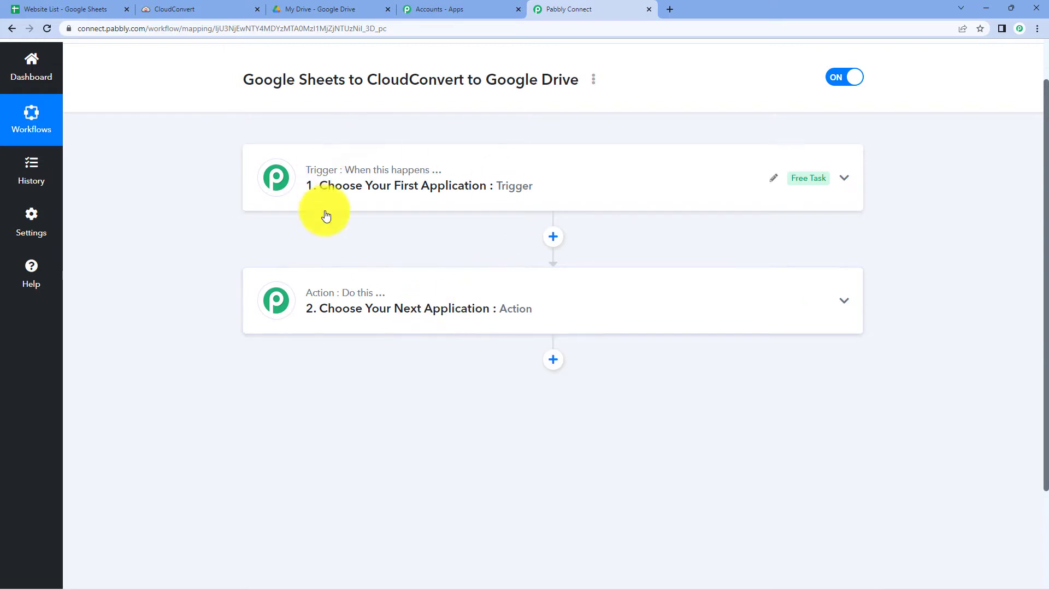
{"action": "left_click", "coordinate": [294, 176]}
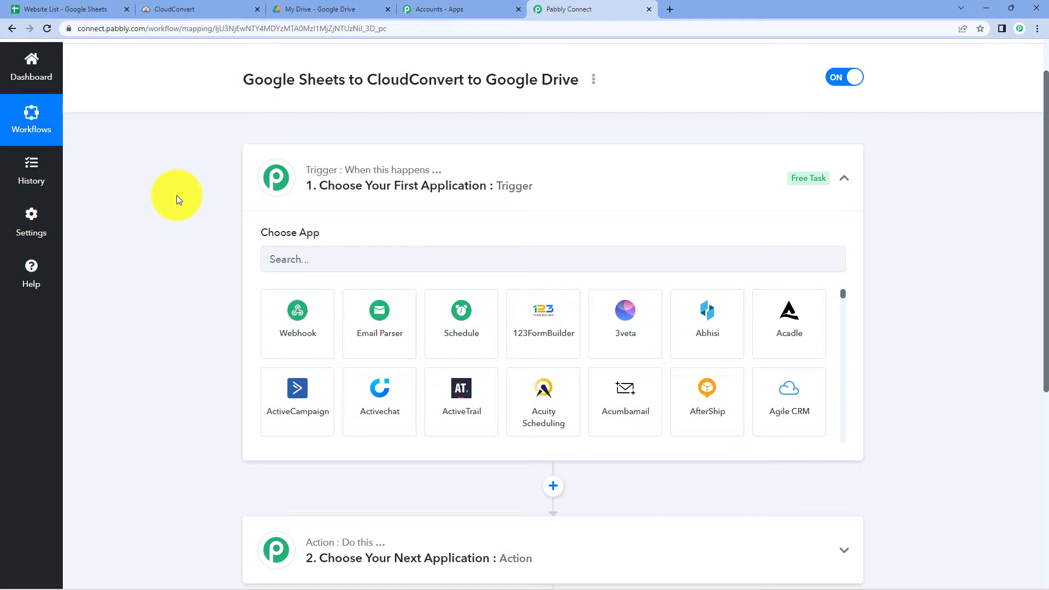
{"action": "left_click", "coordinate": [323, 262]}
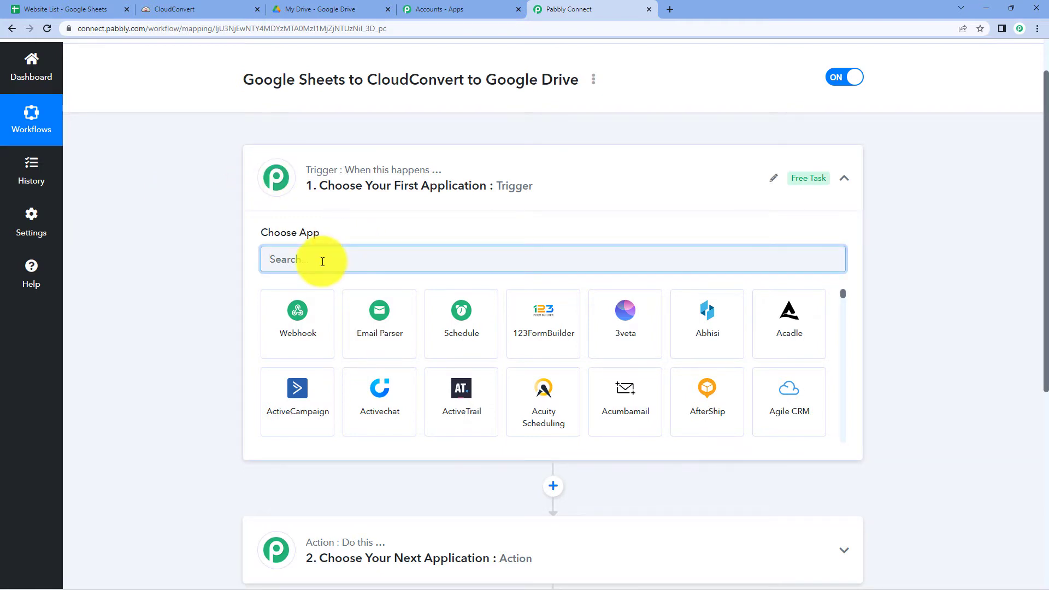
{"action": "type", "text": "Google Sheets"}
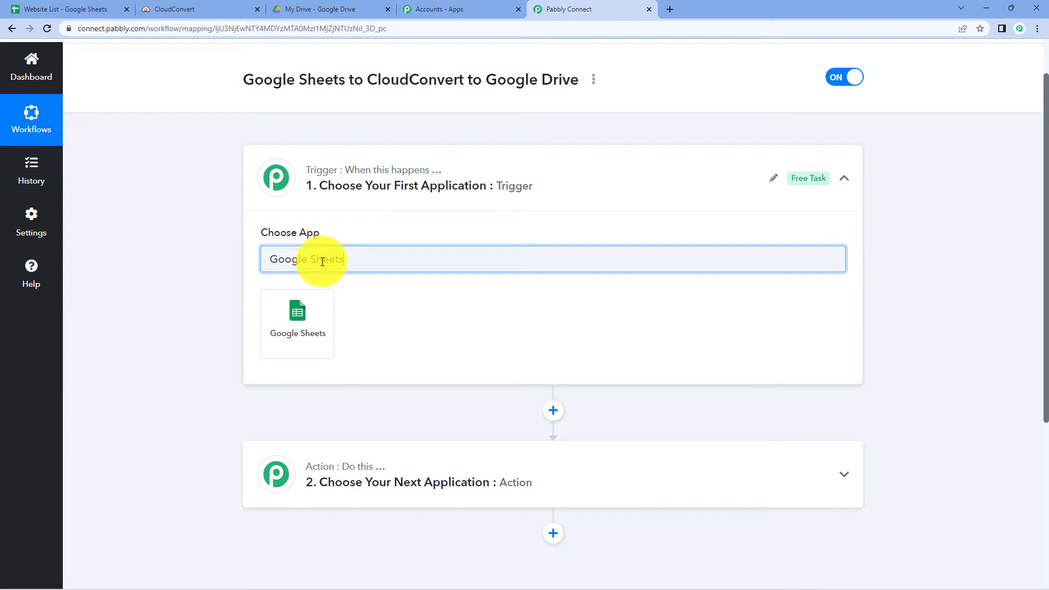
{"action": "left_click", "coordinate": [312, 309]}
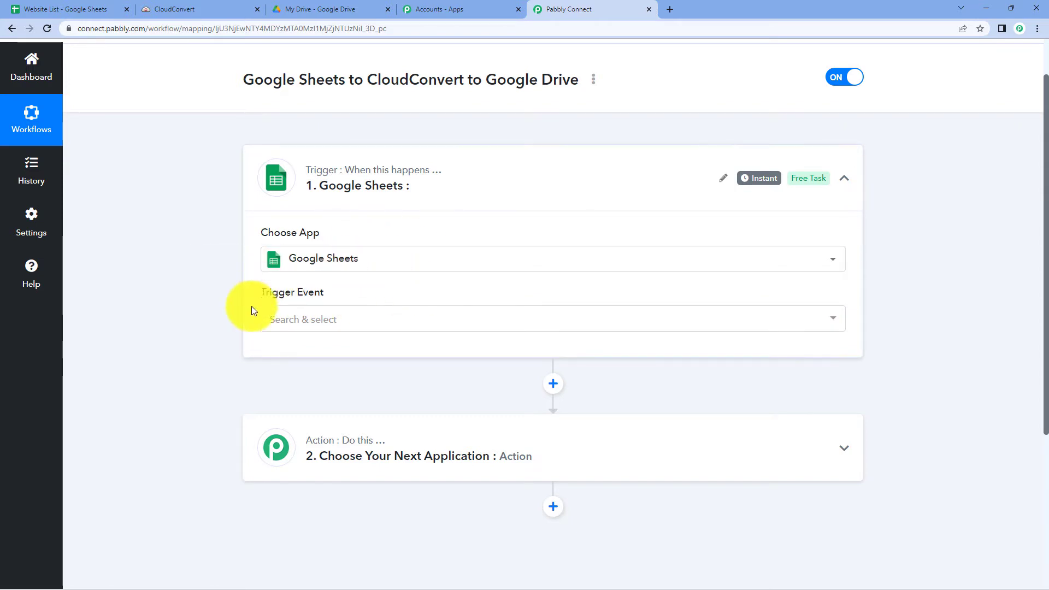
{"action": "left_click", "coordinate": [347, 320]}
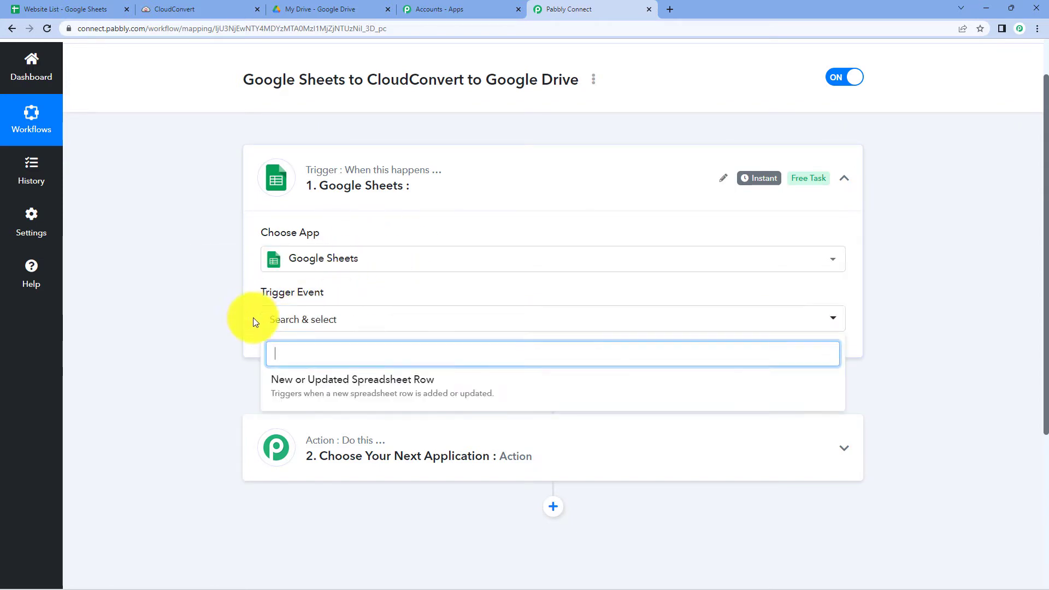
{"action": "left_click", "coordinate": [381, 385]}
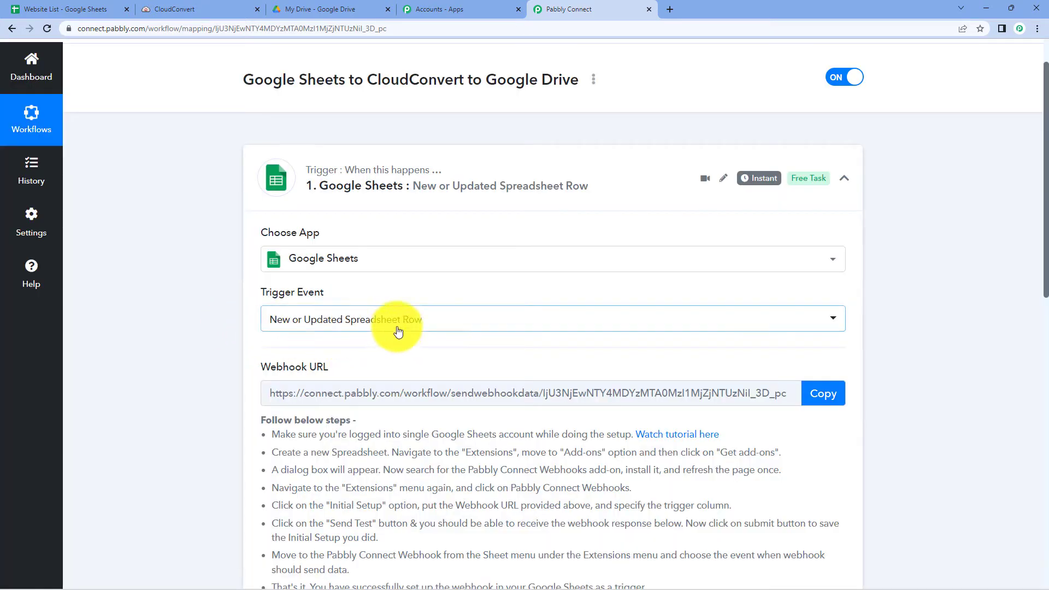
Review the Website List spreadsheet and copy the webhook URL from the Google Sheets trigger in Pabbly Connect.
{"action": "scroll", "coordinate": [356, 306], "scroll_direction": "down", "scroll_amount": 1}
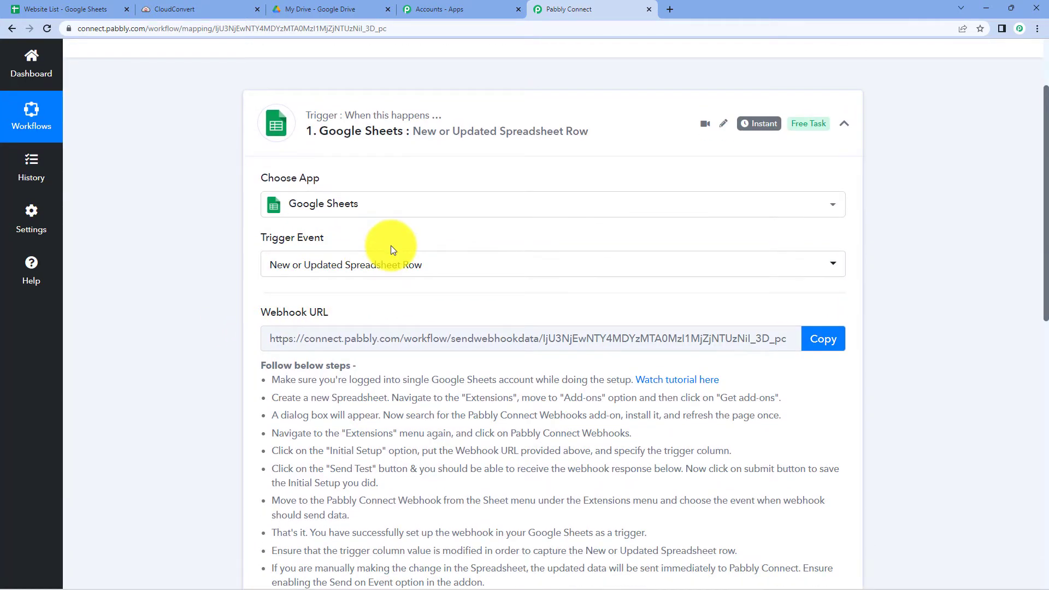
{"action": "scroll", "coordinate": [391, 250], "scroll_direction": "down", "scroll_amount": 1}
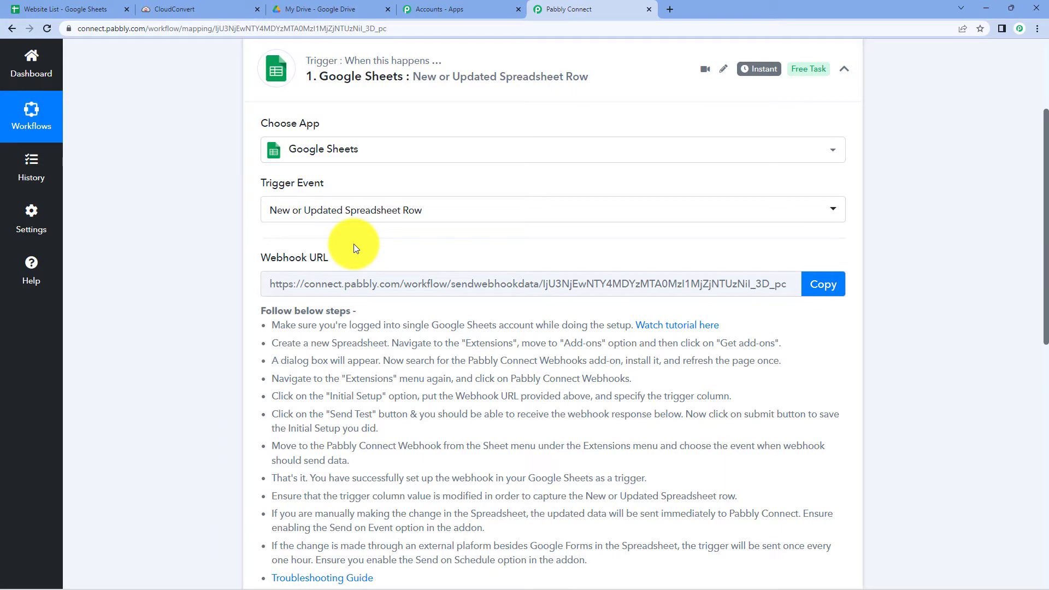
{"action": "left_click", "coordinate": [55, 9]}
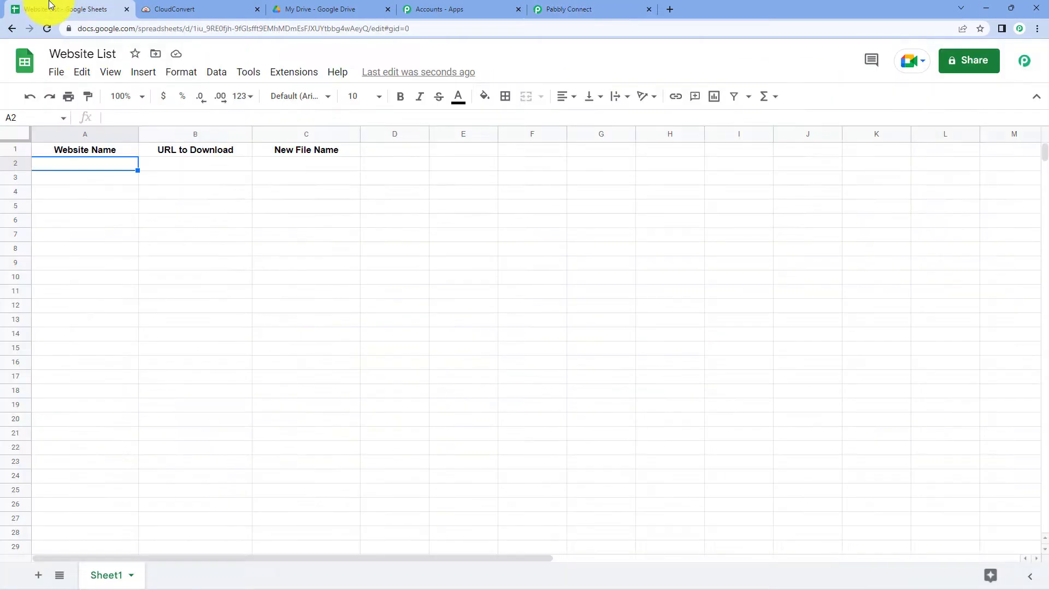
{"action": "left_click", "coordinate": [113, 166]}
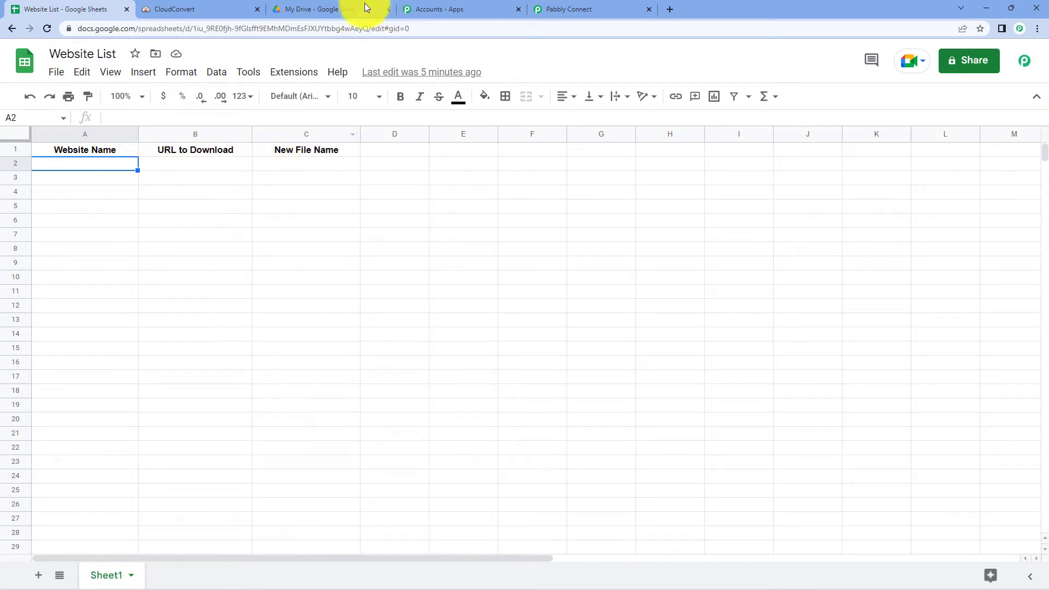
{"action": "left_click", "coordinate": [559, 7]}
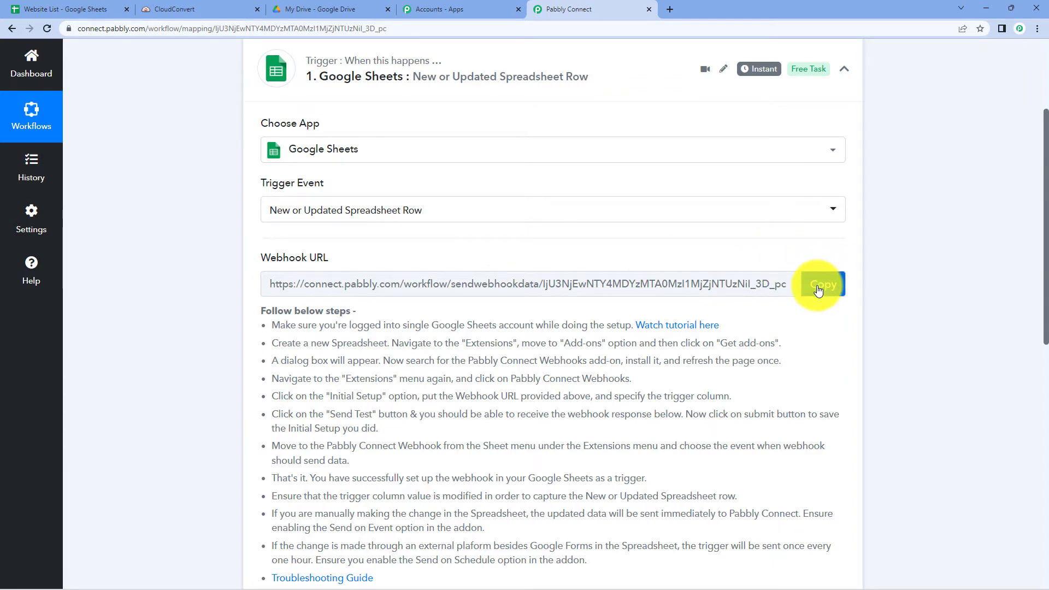
{"action": "scroll", "coordinate": [819, 290], "scroll_direction": "down", "scroll_amount": 1}
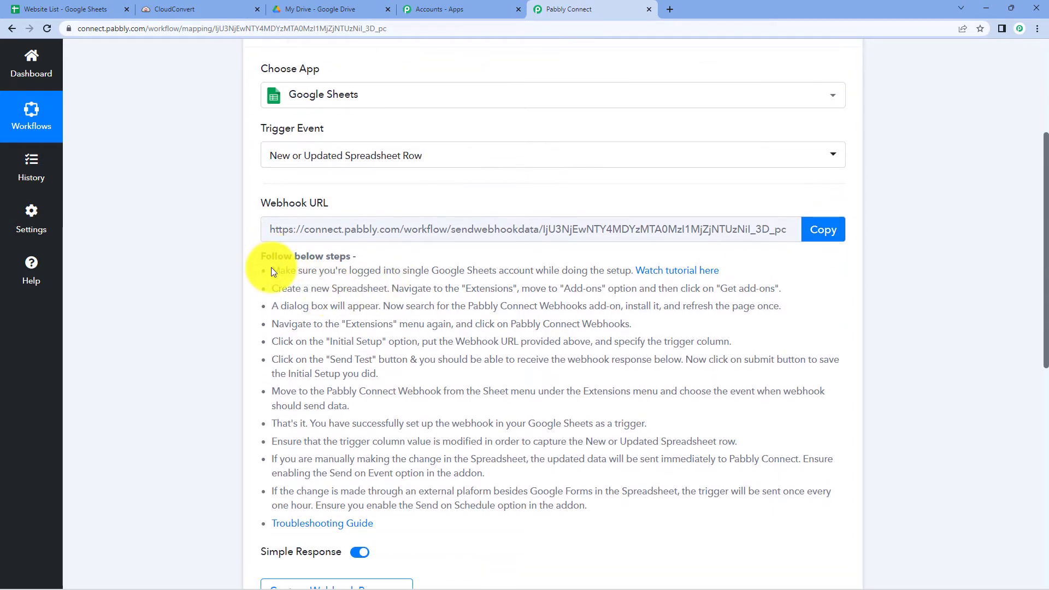
{"action": "left_click_drag", "start_coordinate": [271, 268], "coordinate": [605, 505]}
{"action": "left_click", "coordinate": [593, 413]}
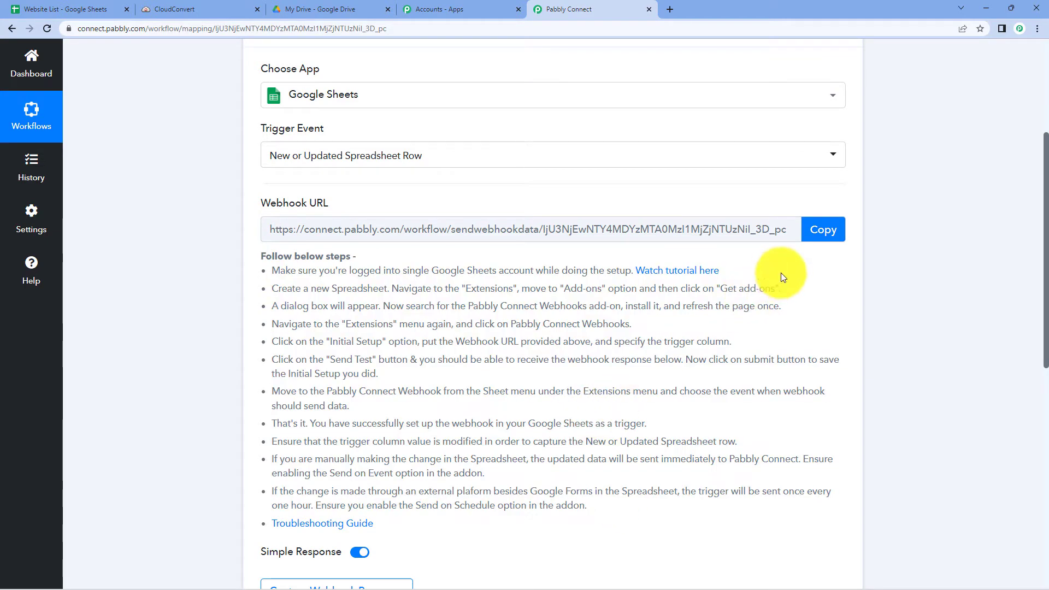
{"action": "left_click", "coordinate": [805, 241]}
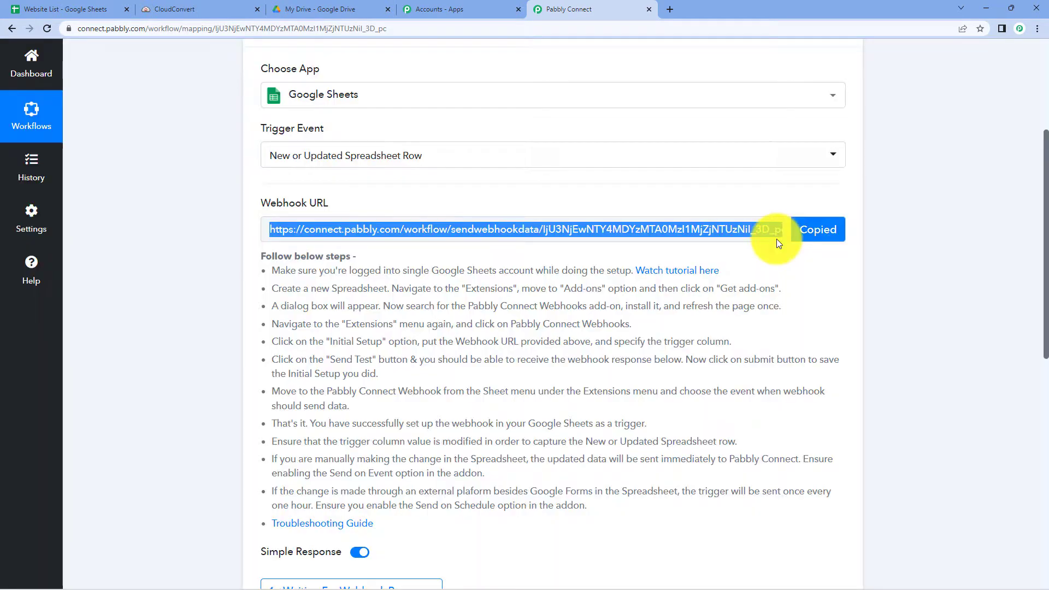
Switch to the Website List spreadsheet and search the Google Workspace Marketplace for the Pabbly Connect Webhooks add-on.
{"action": "left_click", "coordinate": [24, 5]}
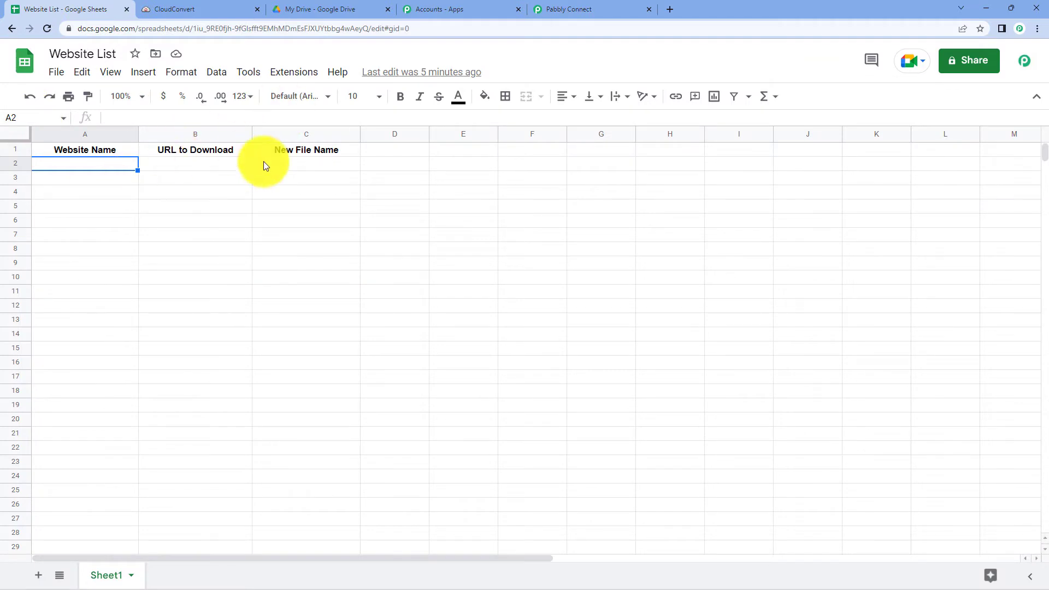
{"action": "left_click", "coordinate": [289, 73]}
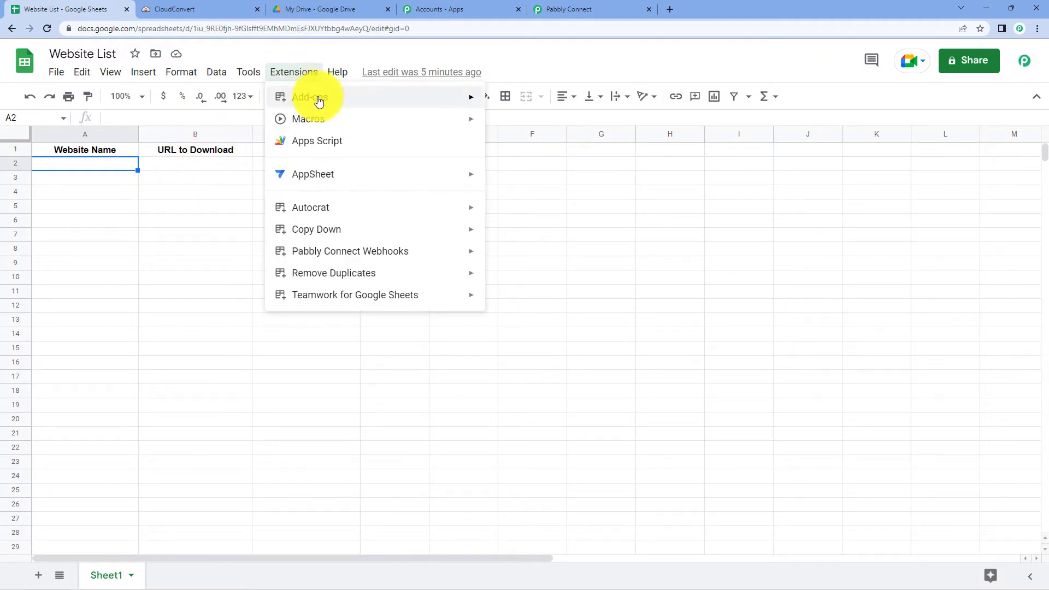
{"action": "mouse_move", "coordinate": [459, 102]}
{"action": "left_click", "coordinate": [602, 106]}
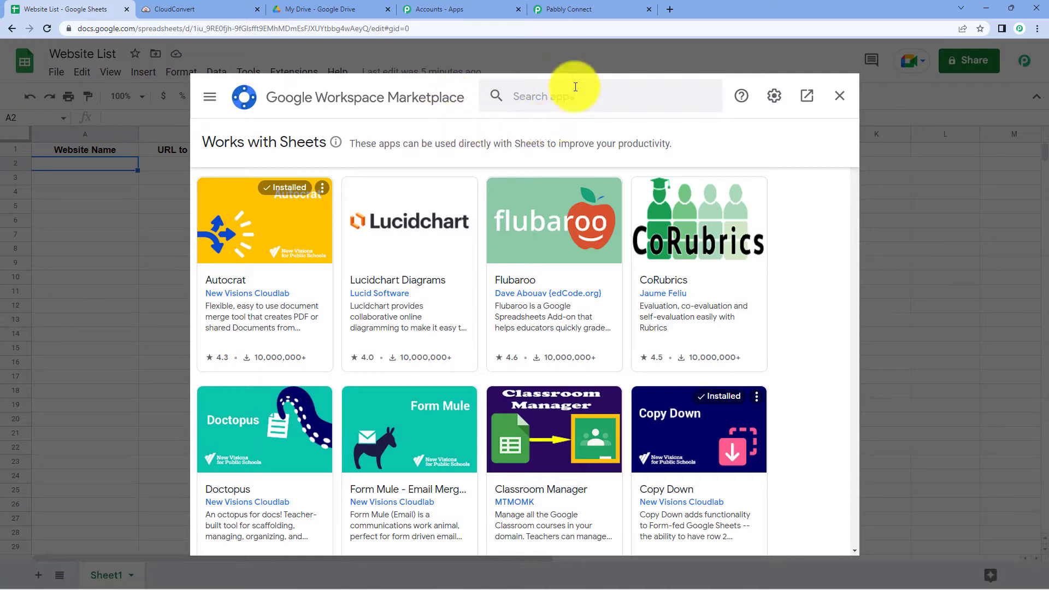
{"action": "left_click", "coordinate": [552, 100]}
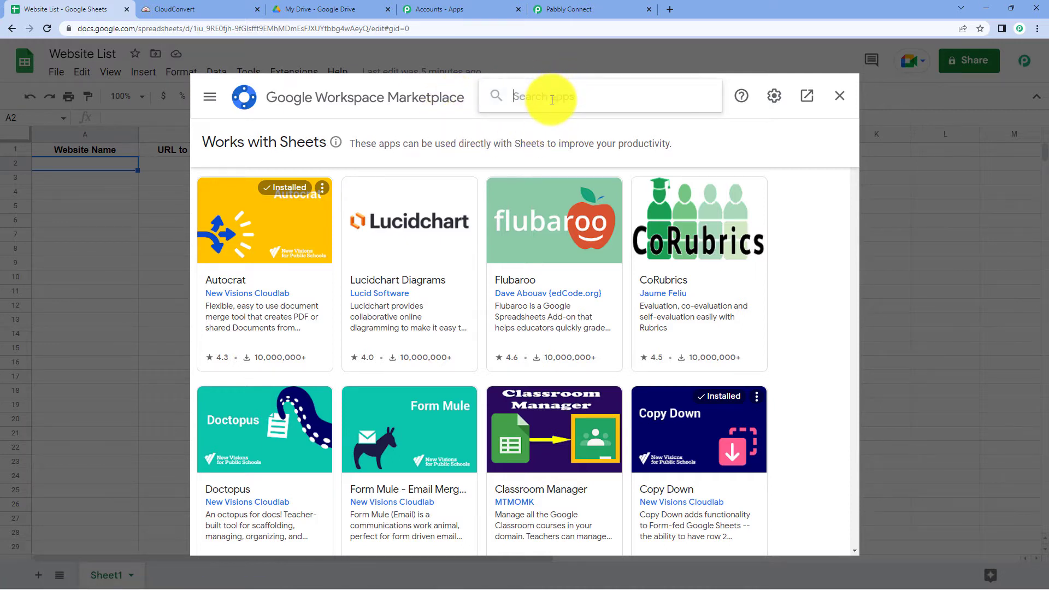
{"action": "type", "text": "Pabbly"}
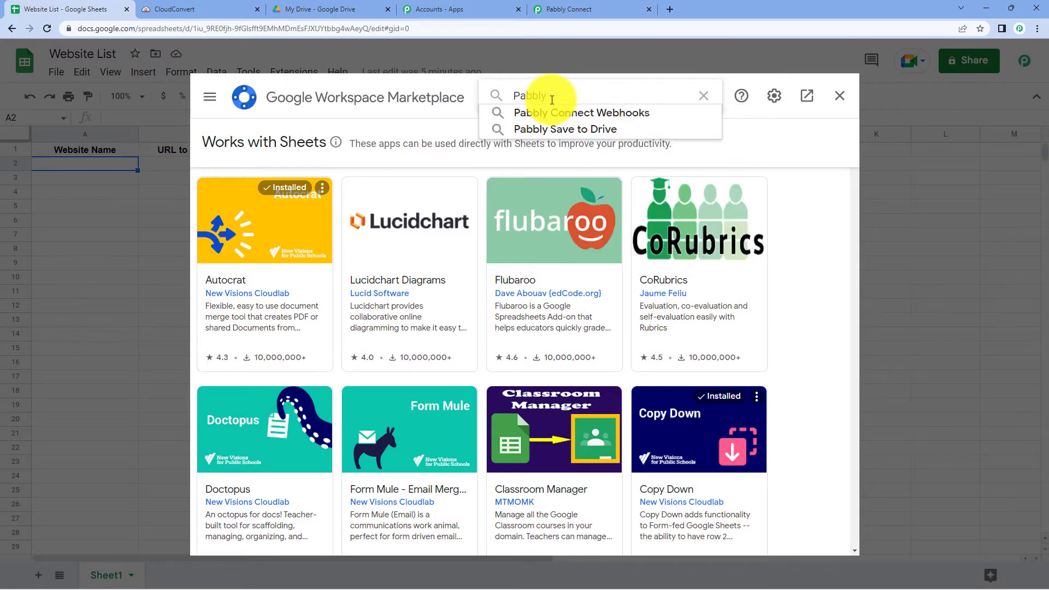
{"action": "key", "text": "Down"}
{"action": "key", "text": "Return"}
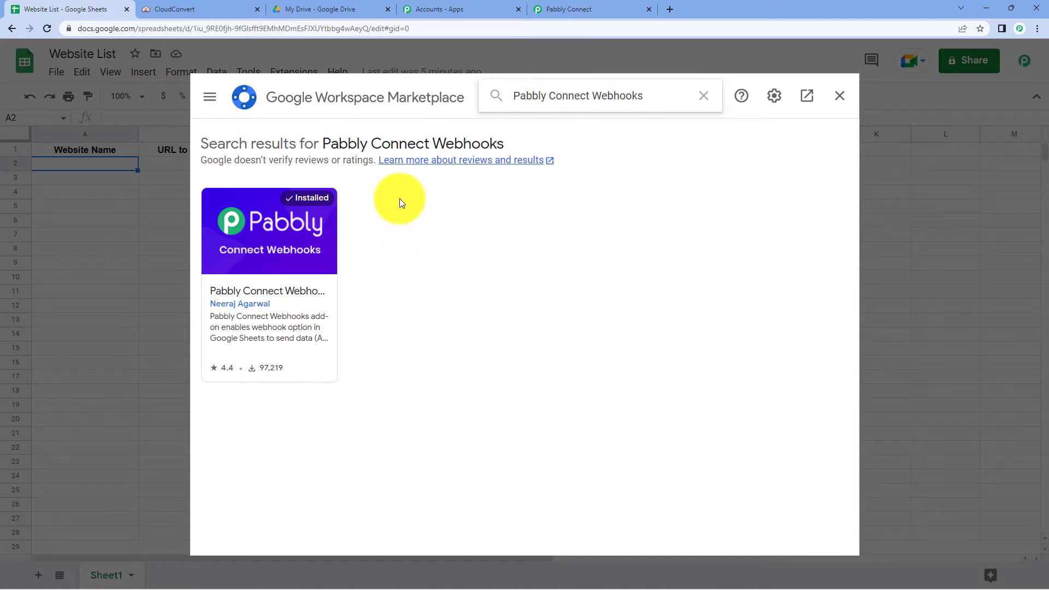
{"action": "left_click", "coordinate": [840, 98]}
Reload the Website List spreadsheet and open the Initial Setup of the Pabbly Connect Webhooks add-on.
{"action": "left_click", "coordinate": [47, 28]}
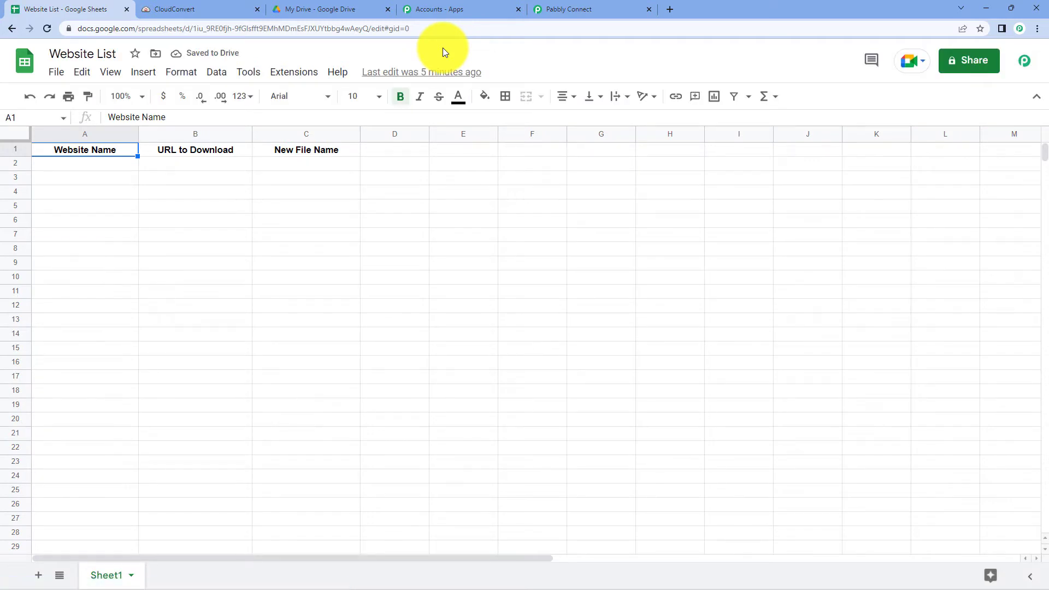
{"action": "left_click", "coordinate": [295, 73]}
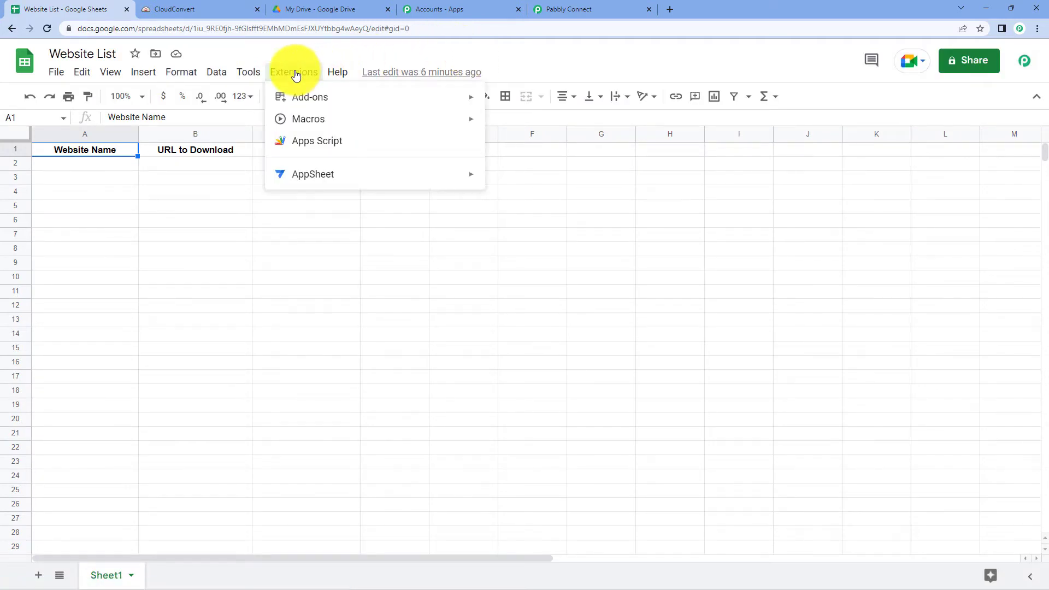
{"action": "mouse_move", "coordinate": [356, 252]}
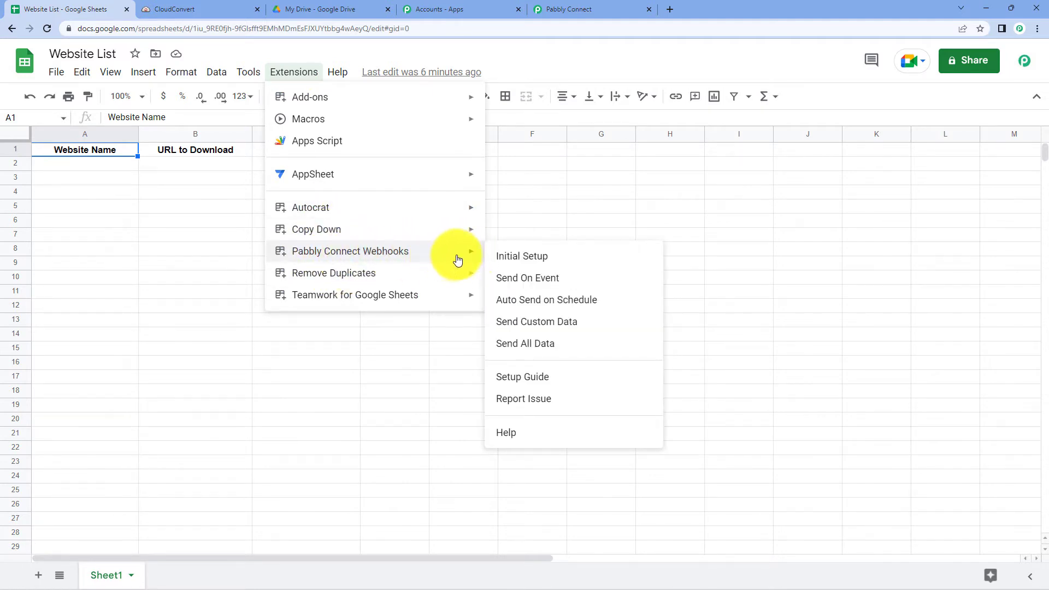
{"action": "left_click", "coordinate": [574, 261]}
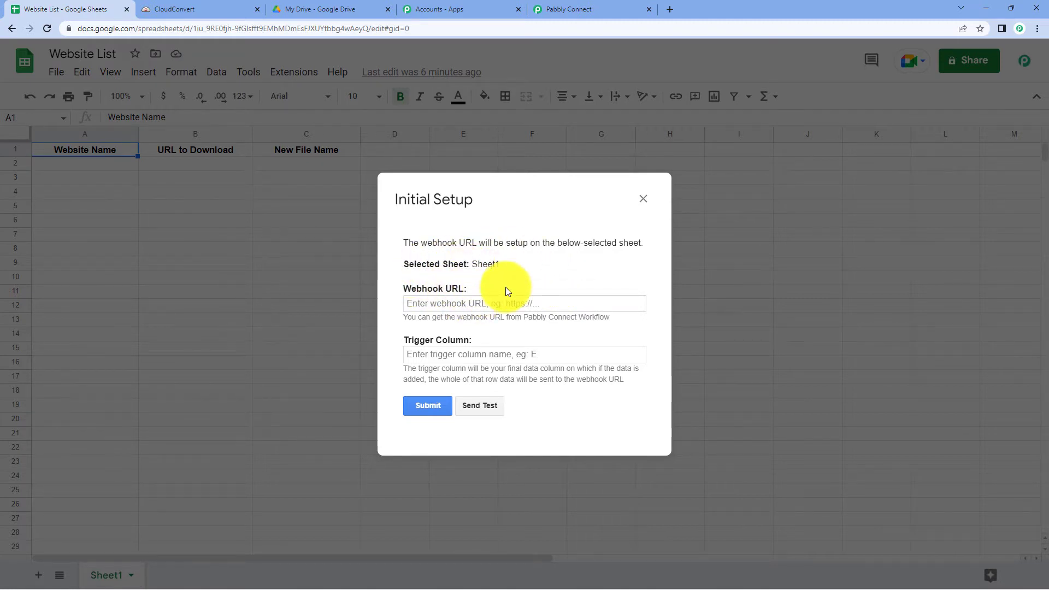
Copy the trigger's webhook URL from Pabbly Connect and paste it into the add-on's Initial Setup in the Website List spreadsheet.
{"action": "left_click", "coordinate": [563, 9]}
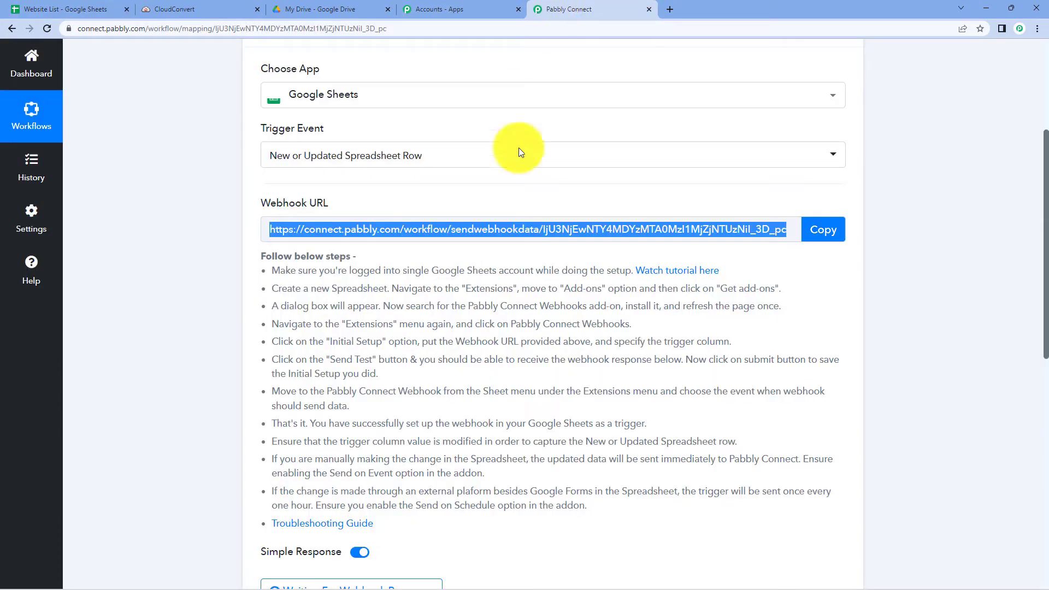
{"action": "left_click", "coordinate": [831, 228]}
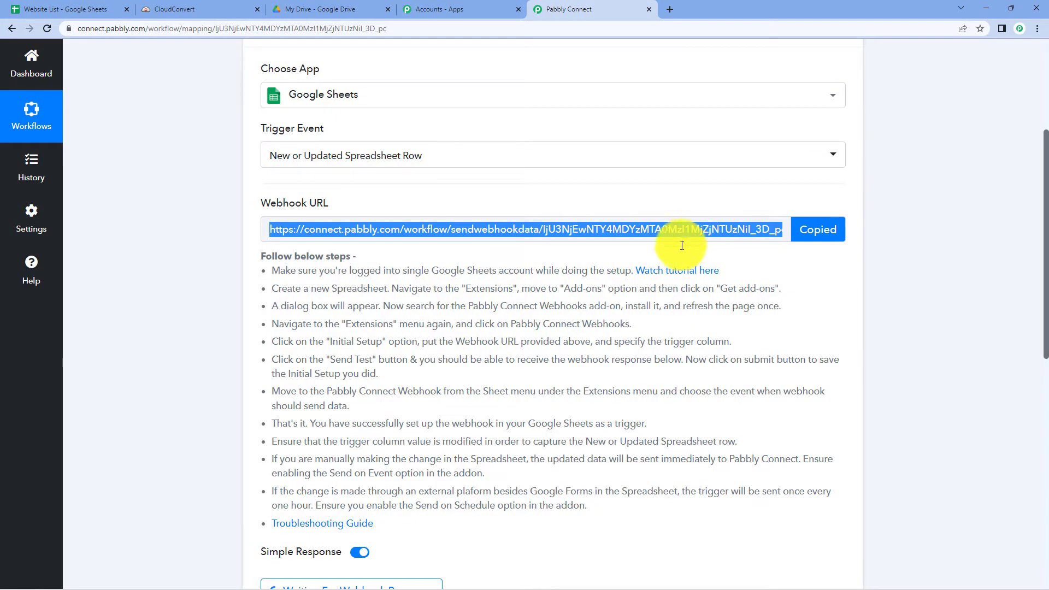
{"action": "left_click", "coordinate": [49, 9]}
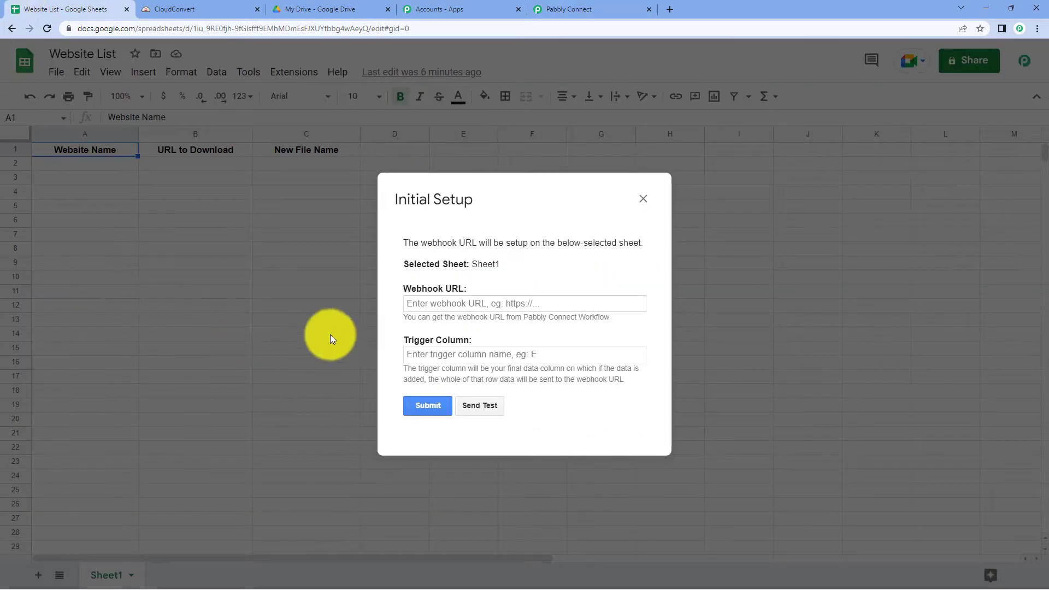
{"action": "left_click", "coordinate": [441, 305]}
{"action": "right_click", "coordinate": [440, 305]}
{"action": "left_click", "coordinate": [470, 393]}
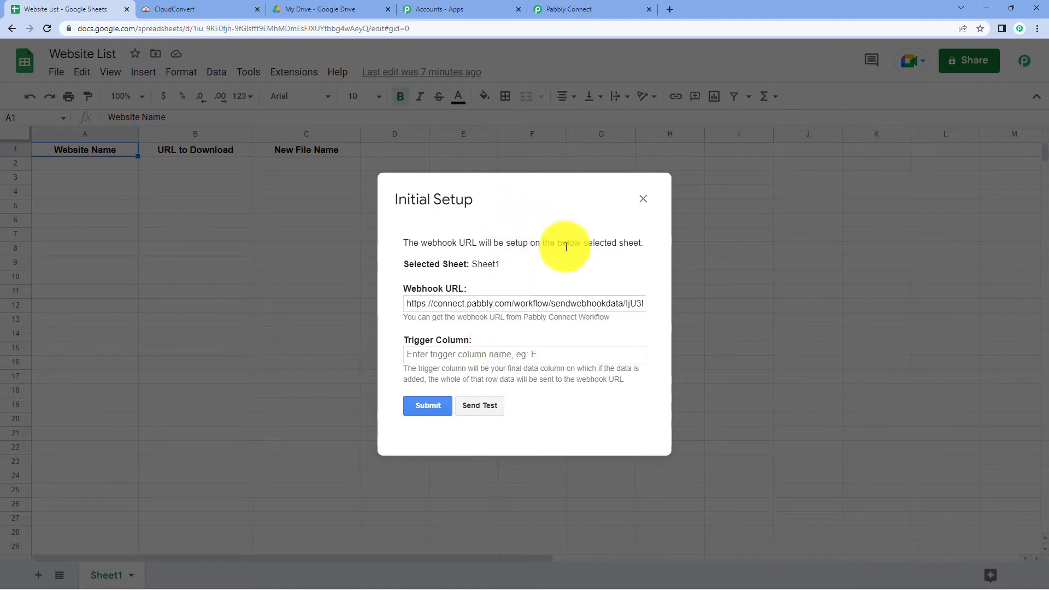
Set the trigger column to C in the Initial Setup, submit the configuration and close the dialog.
{"action": "left_click_drag", "start_coordinate": [517, 195], "coordinate": [516, 218]}
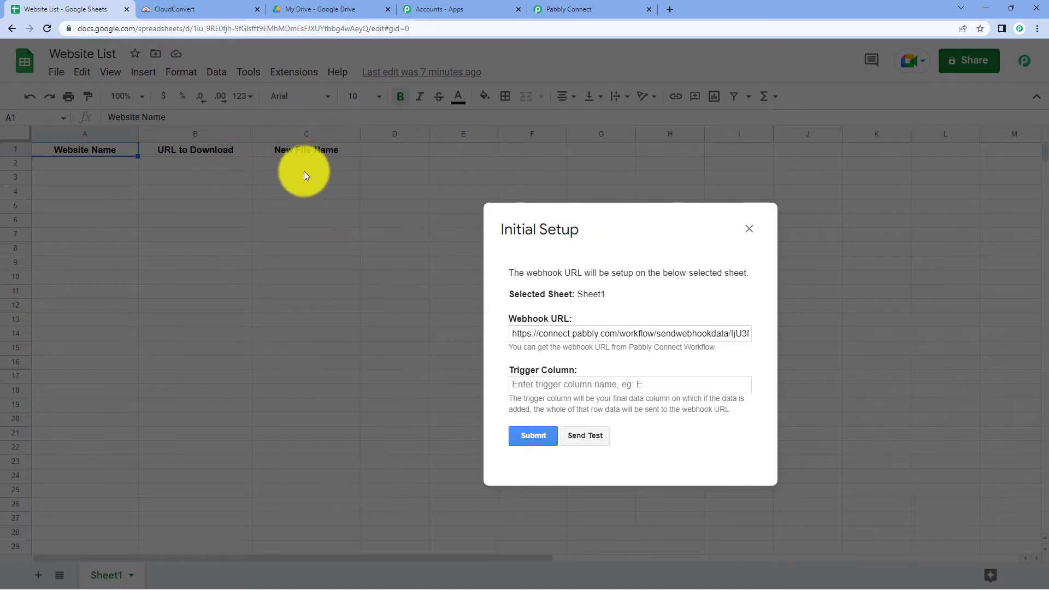
{"action": "left_click", "coordinate": [560, 379]}
{"action": "type", "text": "C"}
{"action": "left_click", "coordinate": [515, 263]}
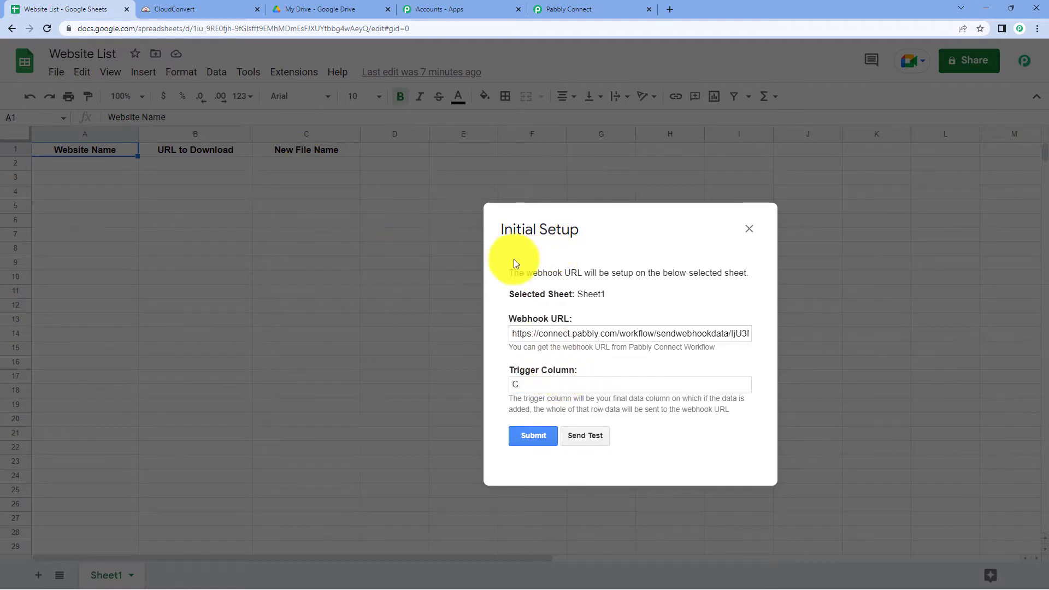
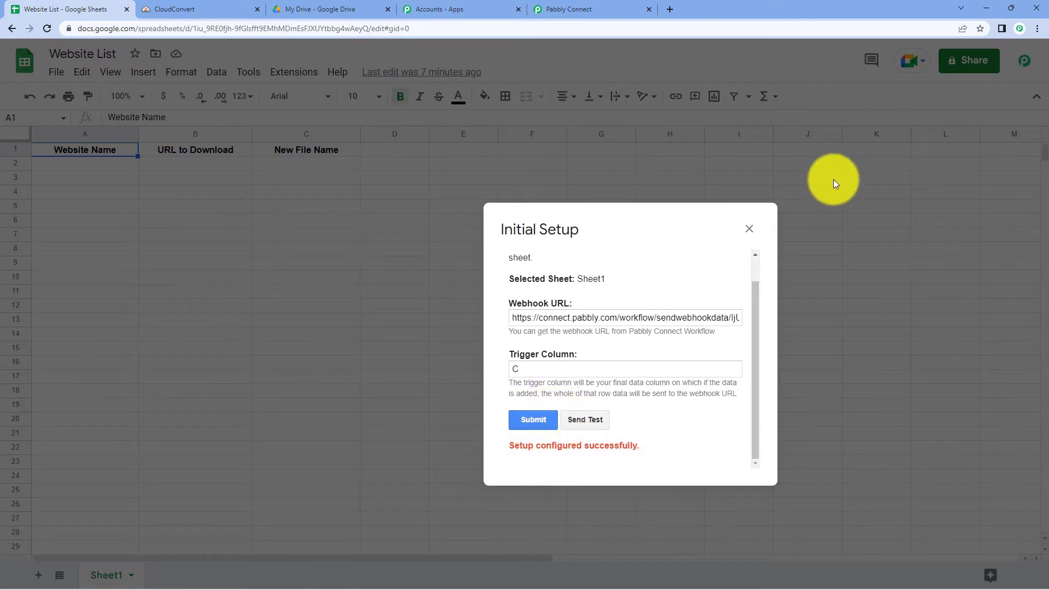
{"action": "left_click", "coordinate": [750, 229]}
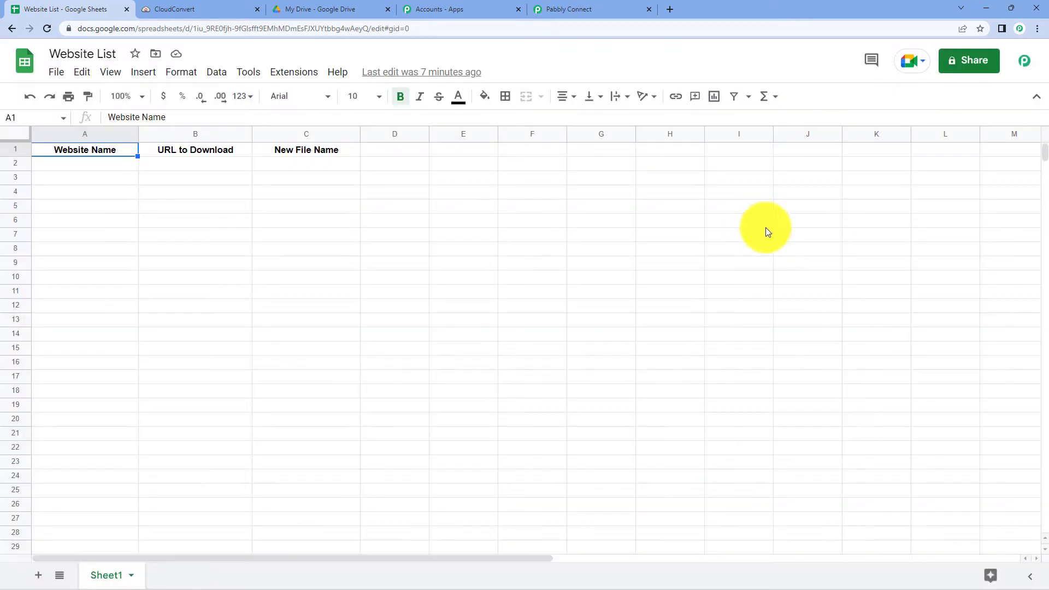
Enable Send On Event for the Pabbly Connect Webhooks add-on and check the trigger's webhook response status in Pabbly Connect.
{"action": "left_click", "coordinate": [300, 73]}
{"action": "mouse_move", "coordinate": [344, 251]}
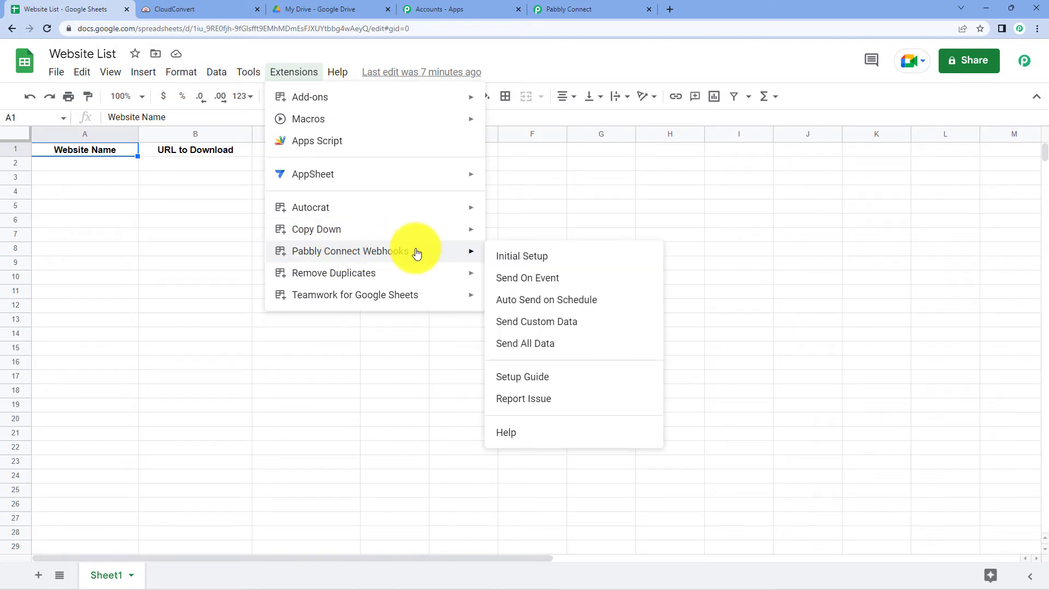
{"action": "left_click", "coordinate": [508, 284]}
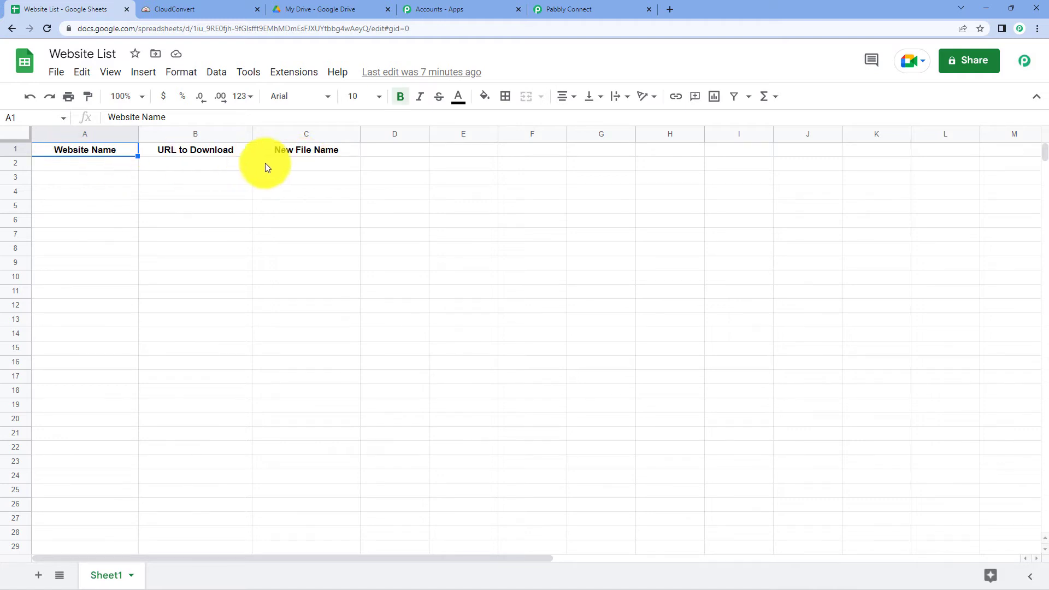
{"action": "left_click", "coordinate": [567, 5]}
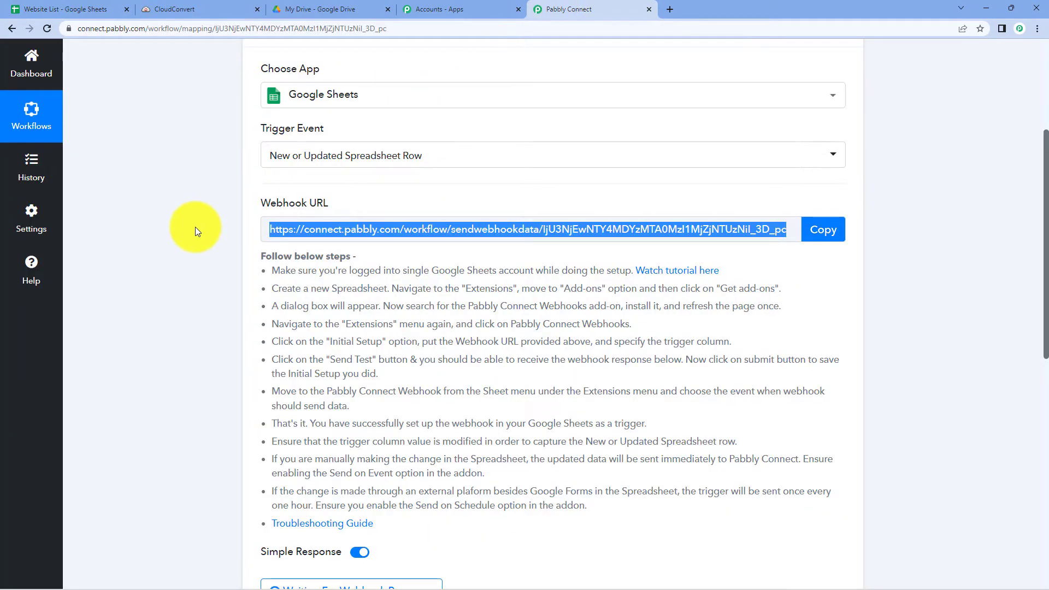
{"action": "scroll", "coordinate": [195, 227], "scroll_direction": "down", "scroll_amount": 5}
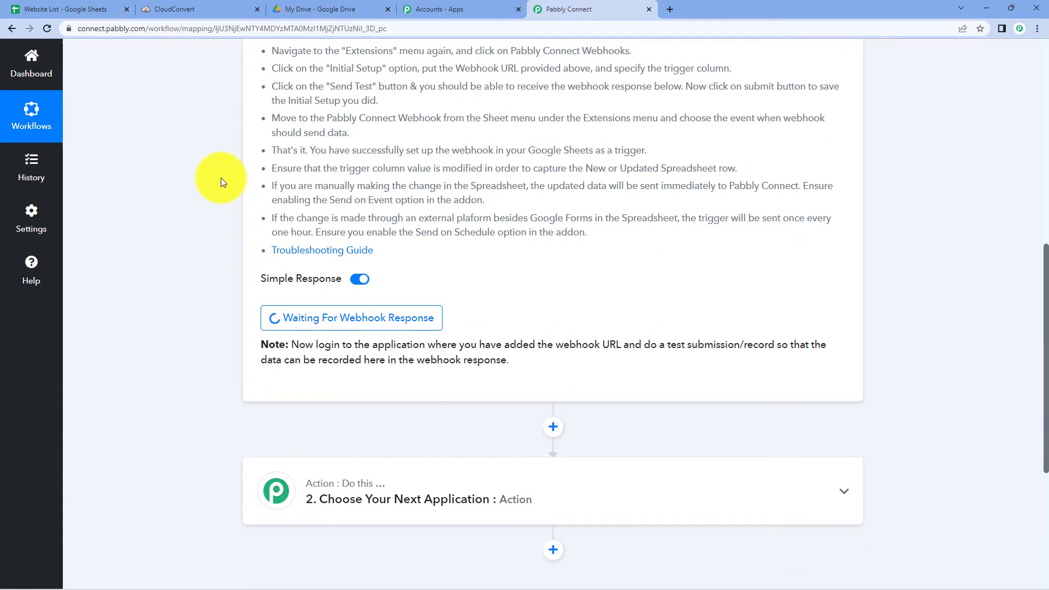
{"action": "left_click", "coordinate": [85, 5]}
{"action": "left_click", "coordinate": [92, 164]}
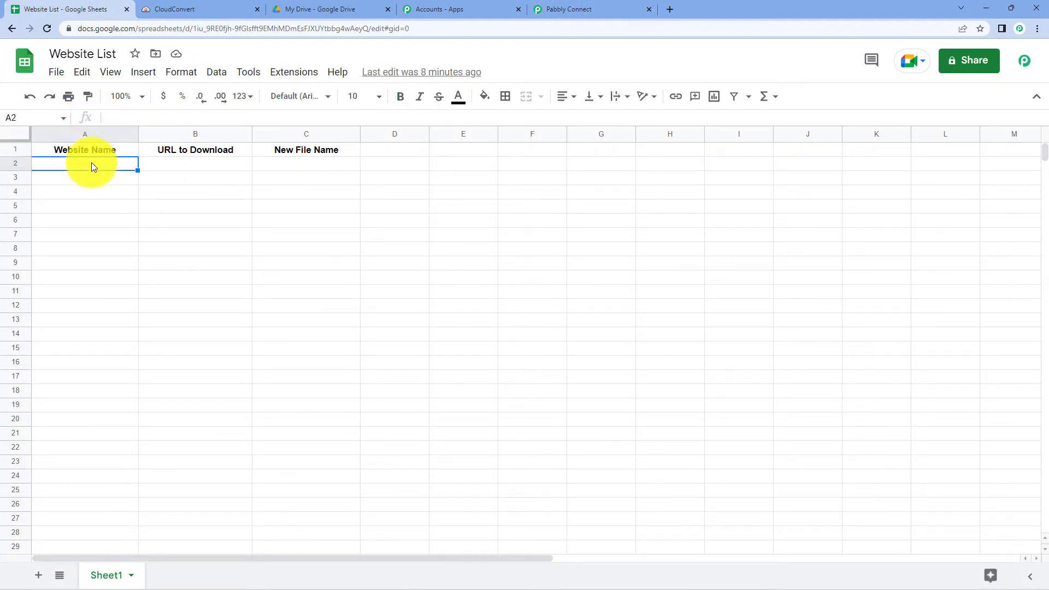
{"action": "type", "text": "Pabbly"}
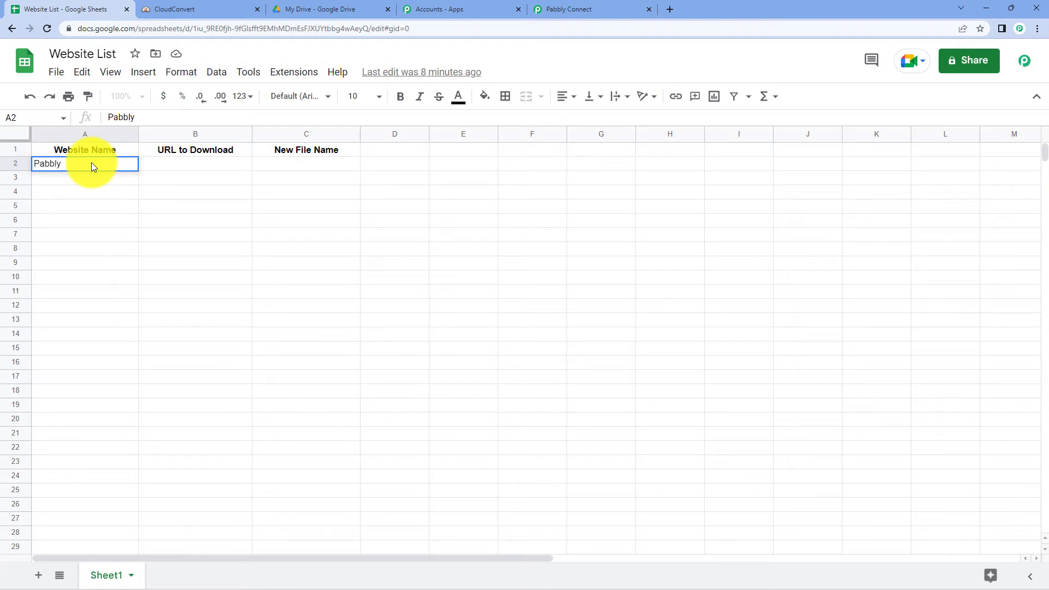
{"action": "key", "text": "Tab"}
{"action": "type", "text": "https"}
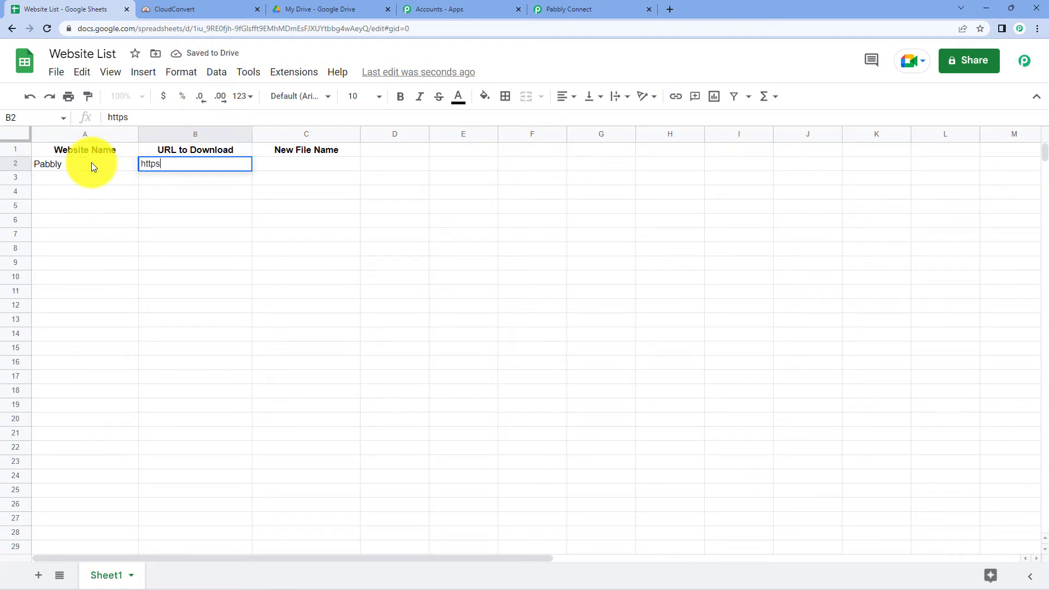
{"action": "type", "text": "://www.pabbly.com"}
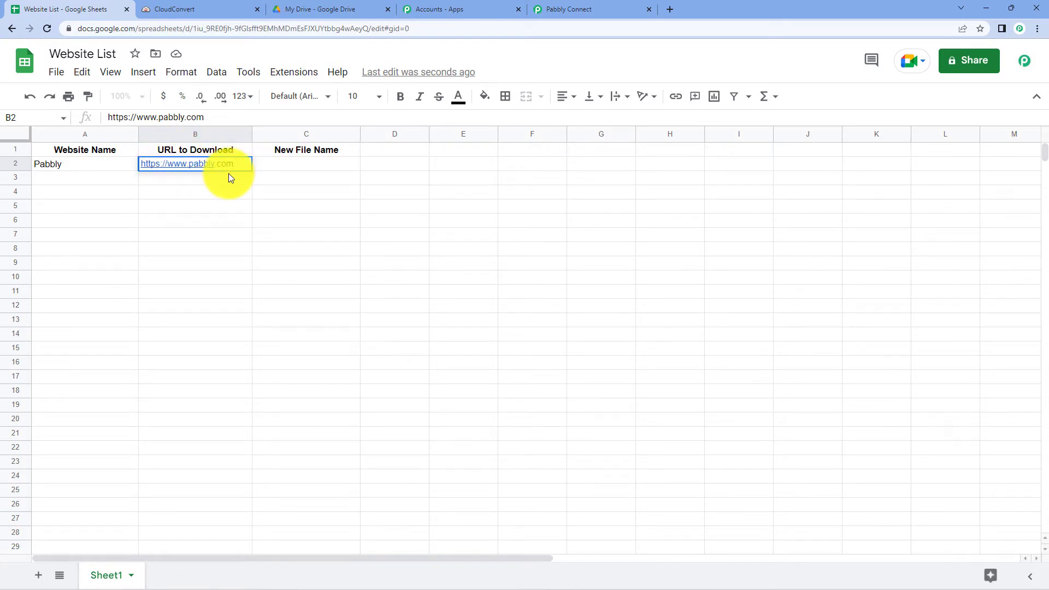
{"action": "left_click", "coordinate": [293, 166]}
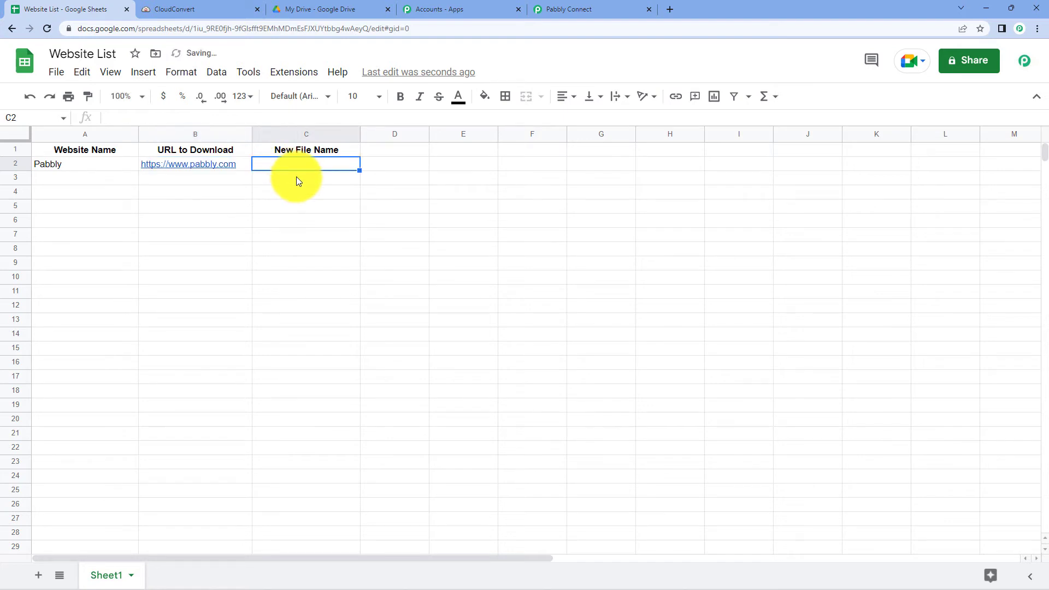
{"action": "type", "text": "Pabbly"}
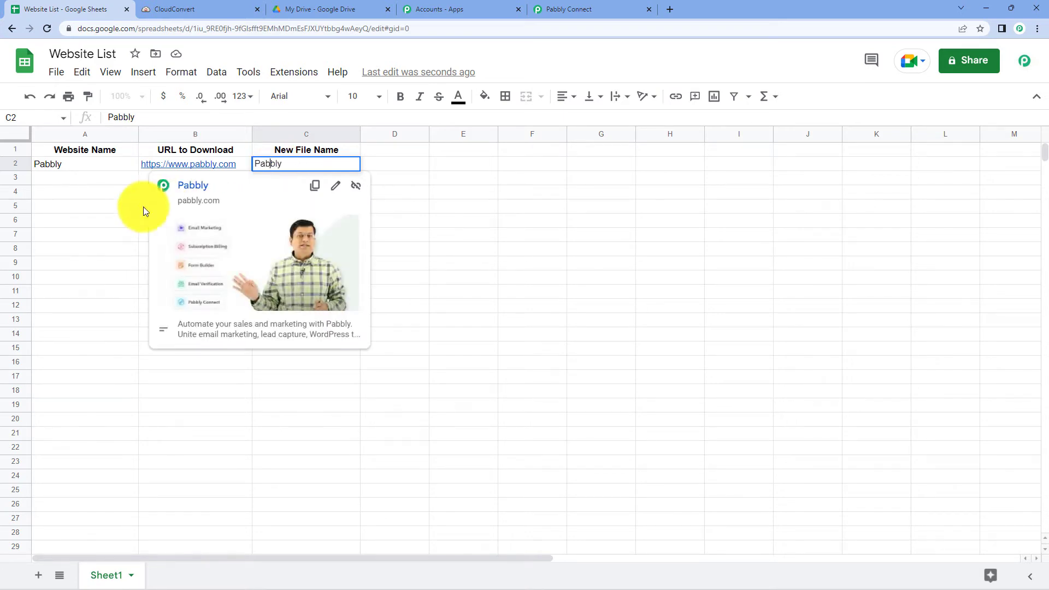
{"action": "left_click", "coordinate": [106, 221]}
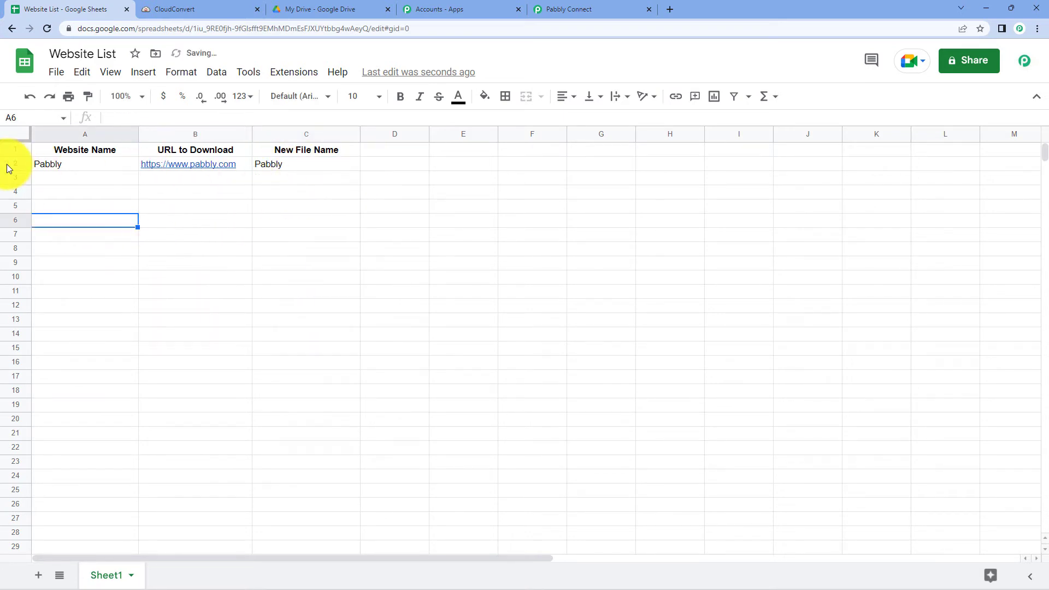
Center-align the contents of all cells in Sheet1 horizontally.
{"action": "left_click", "coordinate": [13, 136]}
{"action": "left_click", "coordinate": [568, 97]}
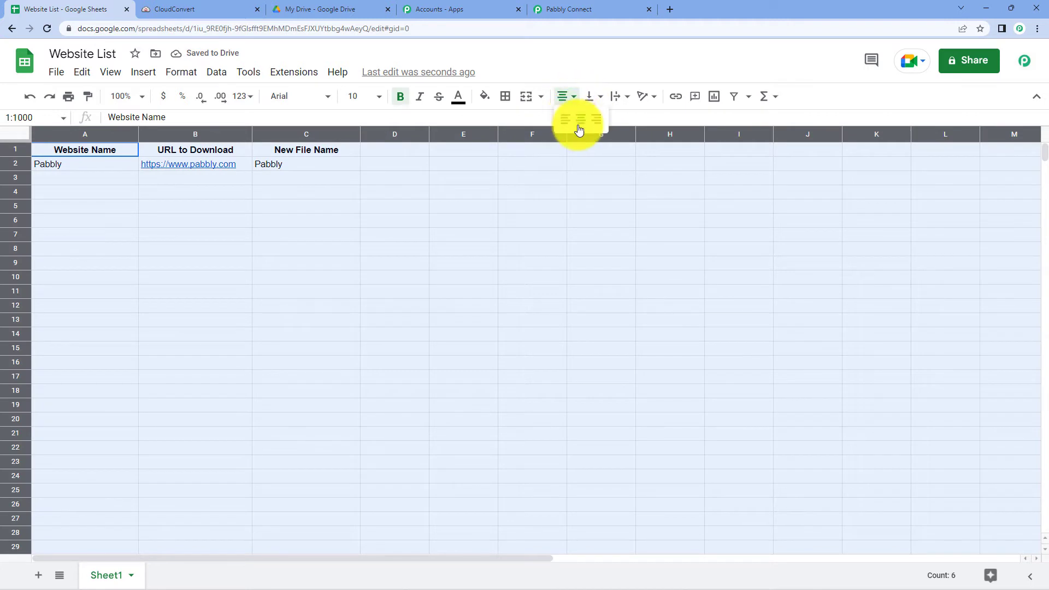
{"action": "left_click", "coordinate": [578, 123]}
{"action": "left_click", "coordinate": [191, 179]}
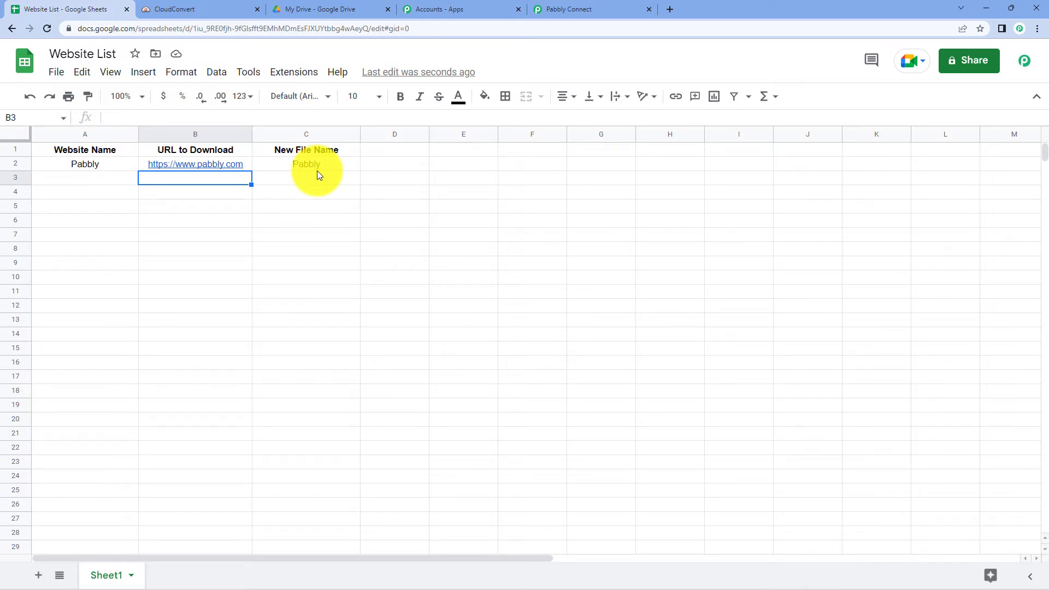
Switch to Pabbly Connect and examine the website name, URL and new file name in the trigger's received webhook response.
{"action": "left_click", "coordinate": [595, 3]}
{"action": "scroll", "coordinate": [198, 241], "scroll_direction": "up", "scroll_amount": 3}
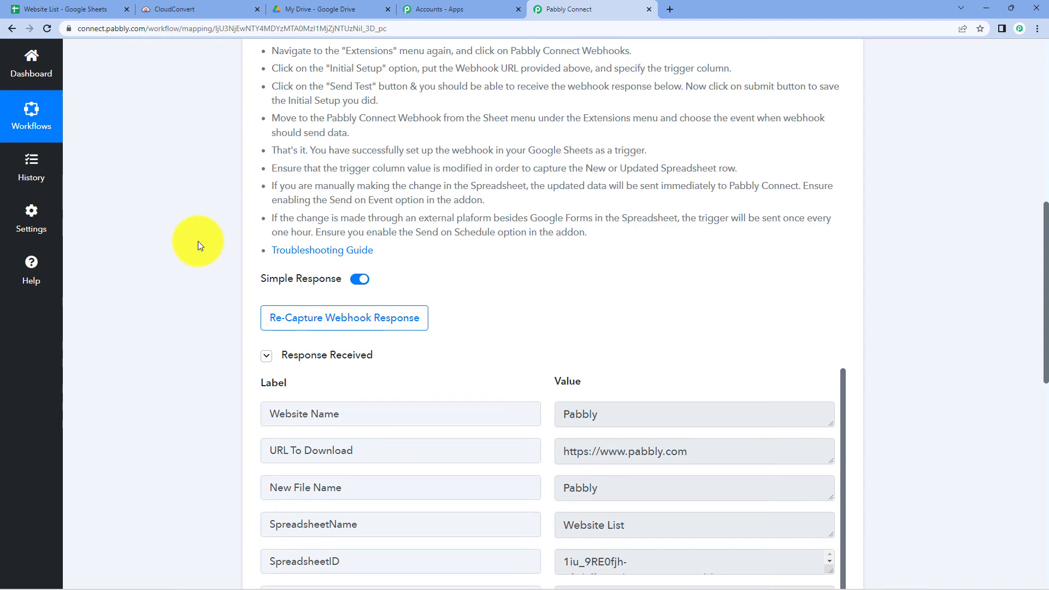
{"action": "scroll", "coordinate": [198, 241], "scroll_direction": "down", "scroll_amount": 6}
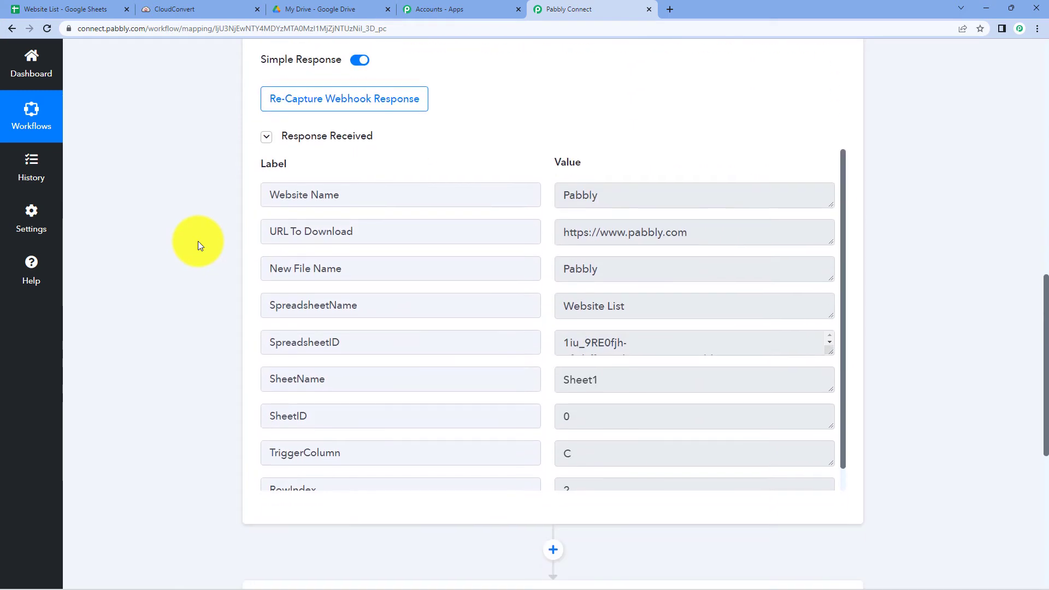
{"action": "scroll", "coordinate": [284, 115], "scroll_direction": "down", "scroll_amount": 1}
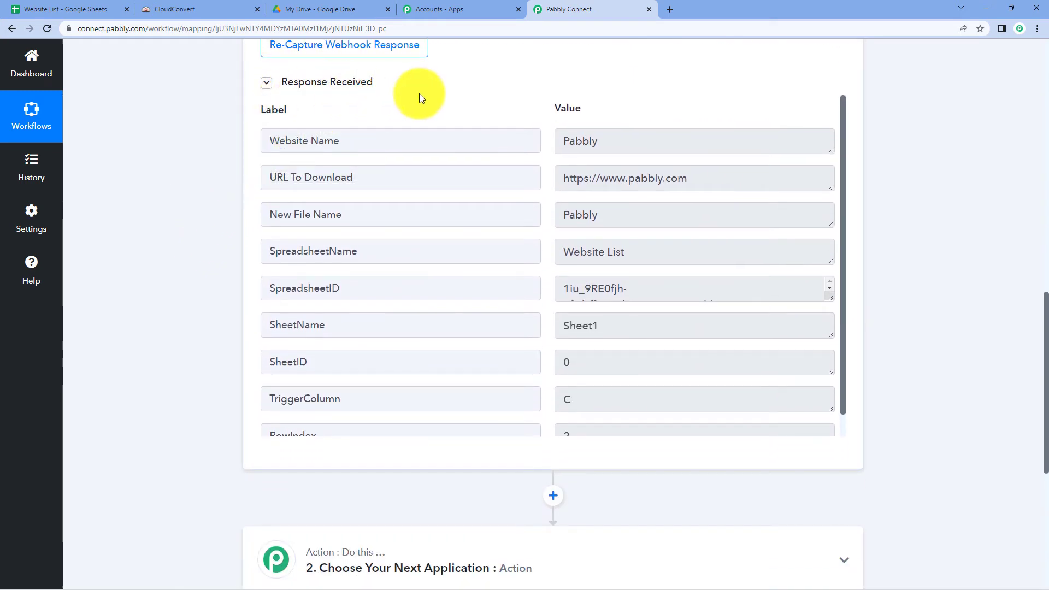
{"action": "double_click", "coordinate": [637, 140]}
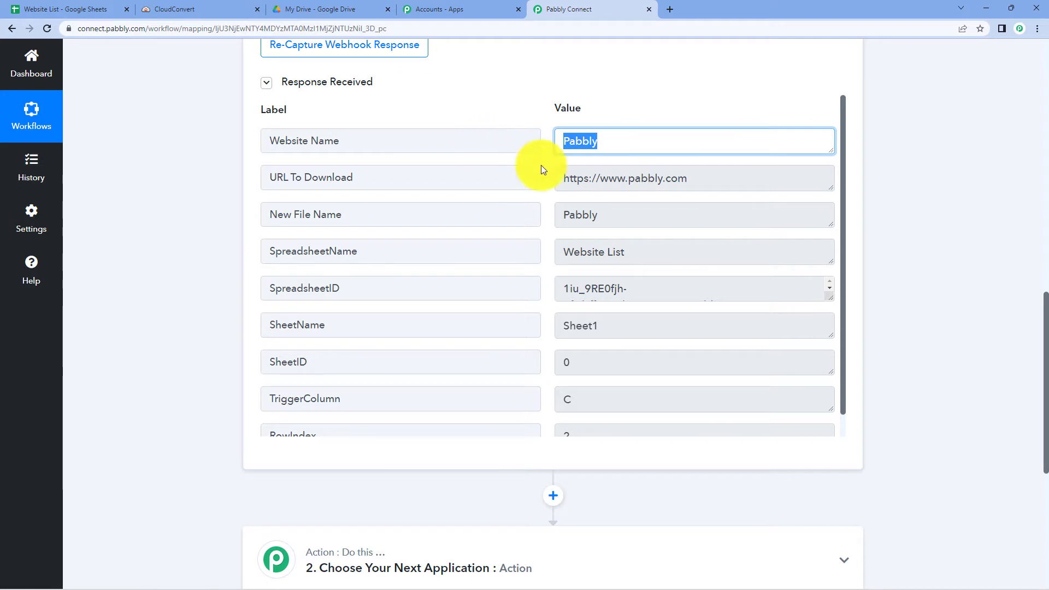
{"action": "triple_click", "coordinate": [663, 178]}
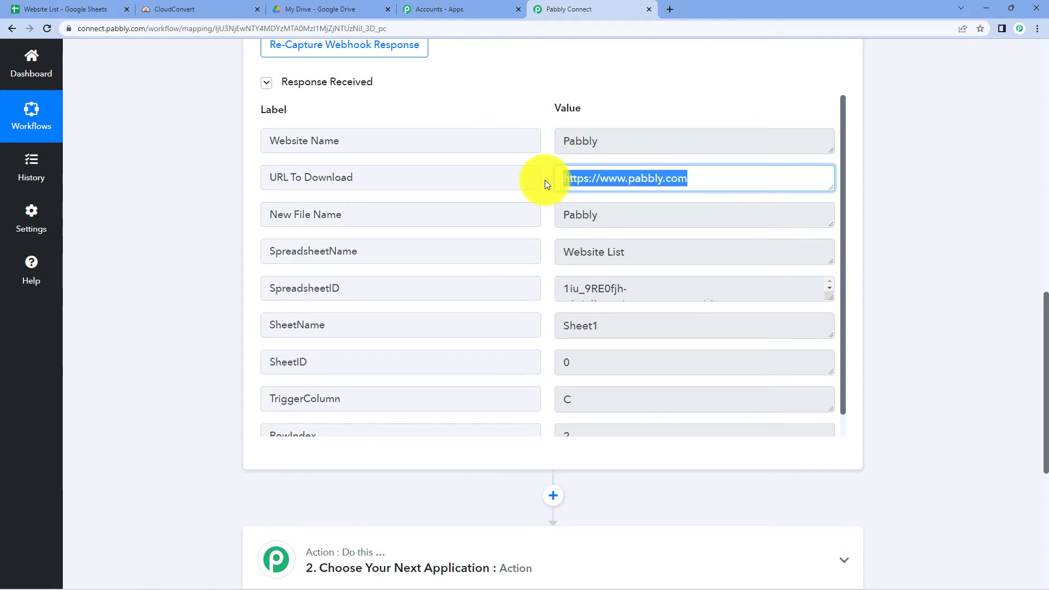
{"action": "left_click", "coordinate": [545, 179]}
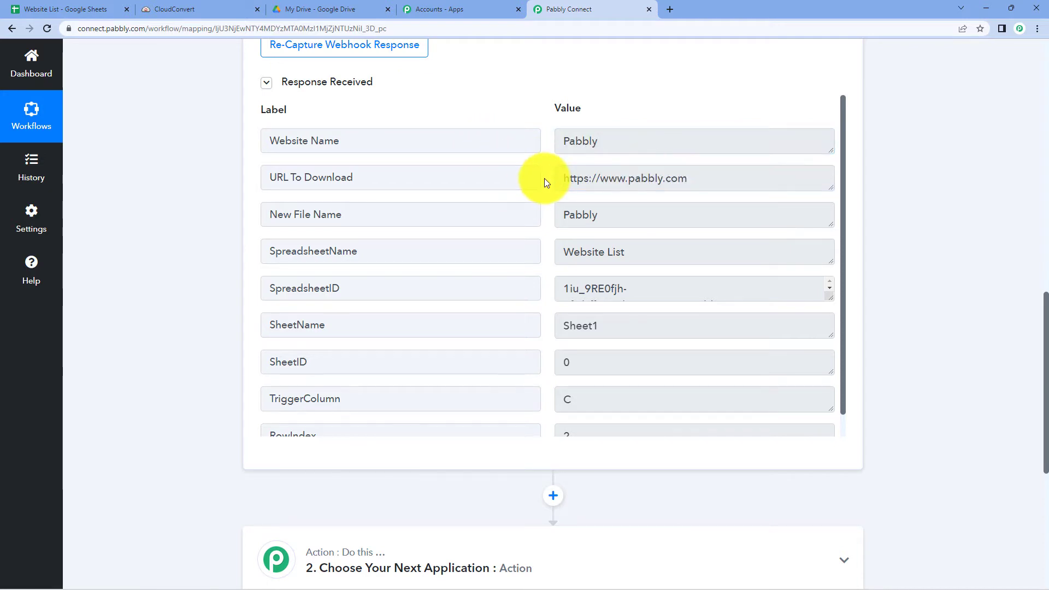
{"action": "double_click", "coordinate": [670, 215]}
{"action": "left_click", "coordinate": [193, 215]}
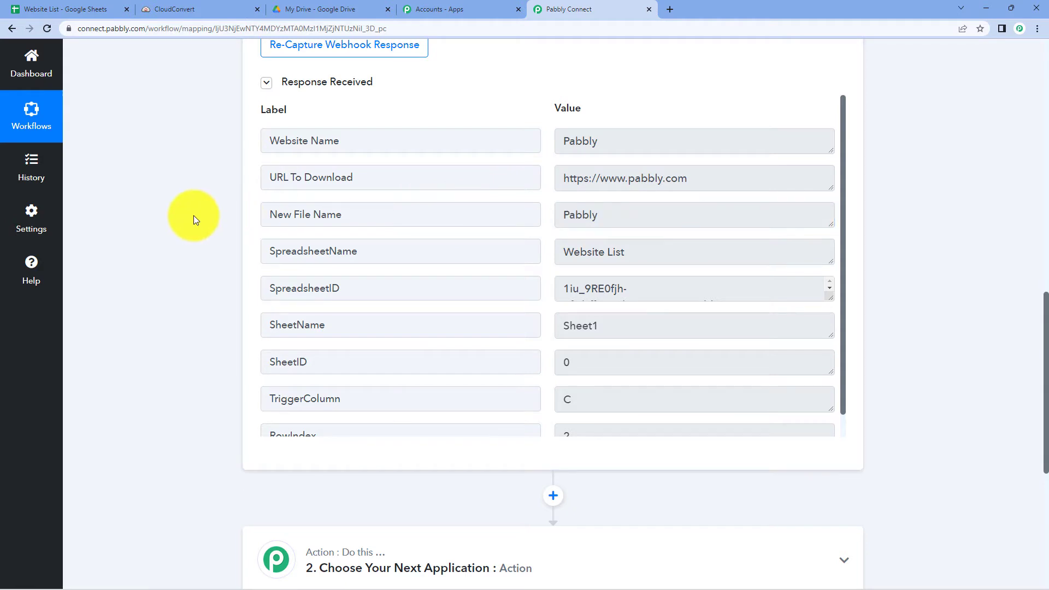
{"action": "scroll", "coordinate": [193, 216], "scroll_direction": "up", "scroll_amount": 1}
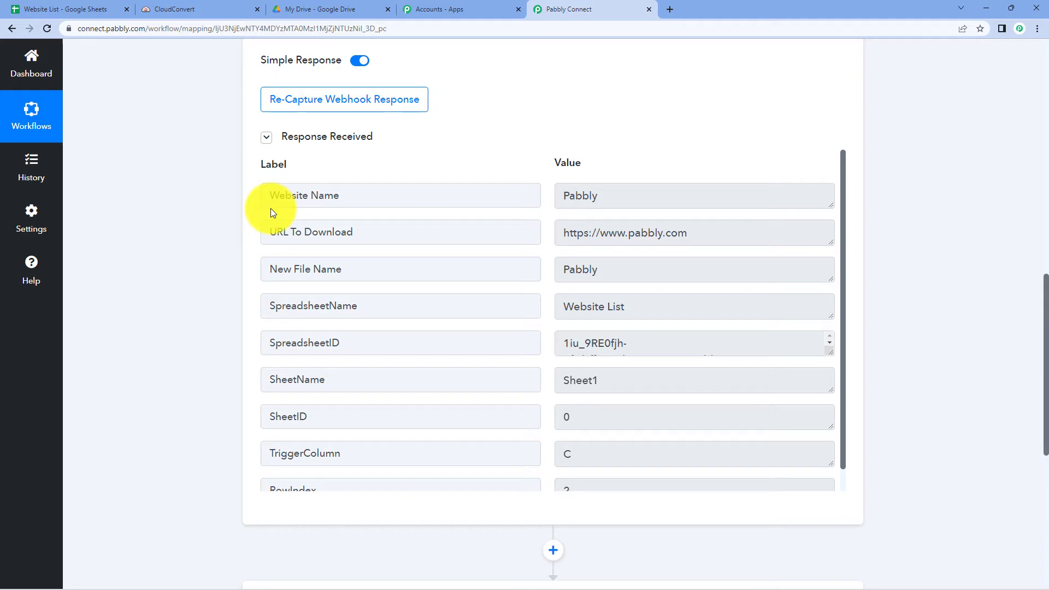
{"action": "left_click_drag", "start_coordinate": [678, 233], "coordinate": [546, 236]}
{"action": "left_click", "coordinate": [546, 236]}
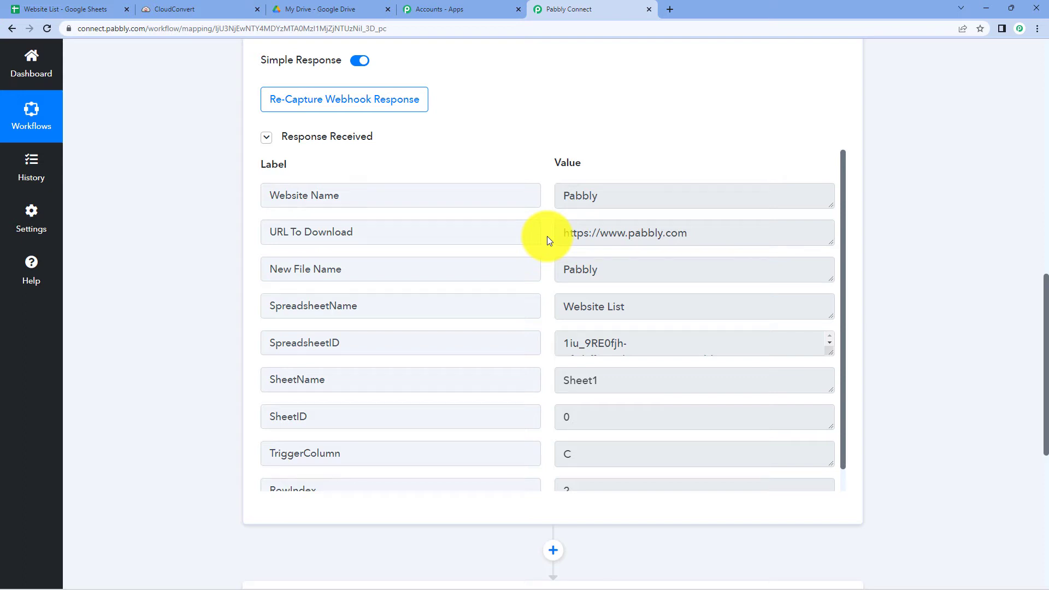
{"action": "scroll", "coordinate": [547, 236], "scroll_direction": "down", "scroll_amount": 1}
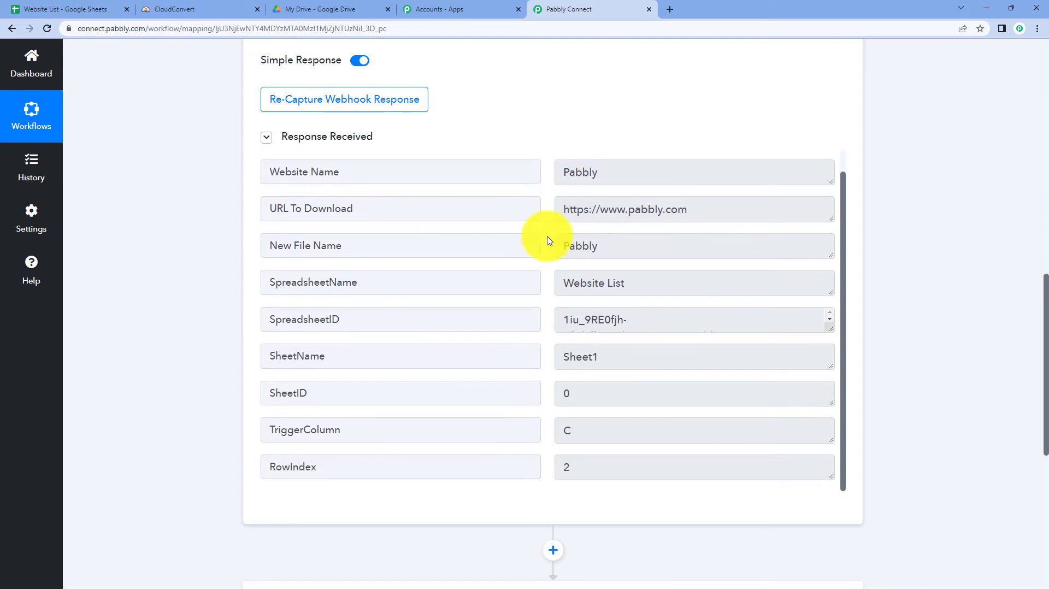
Search for CloudConvert and choose it as the application for the workflow's second step, the action.
{"action": "scroll", "coordinate": [169, 267], "scroll_direction": "down", "scroll_amount": 7}
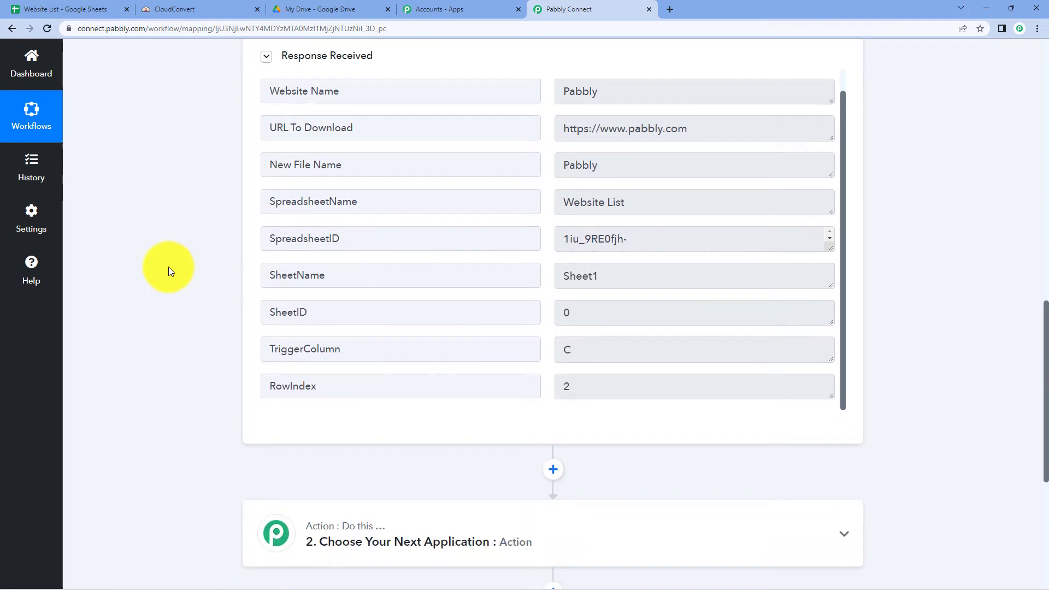
{"action": "left_click", "coordinate": [410, 235]}
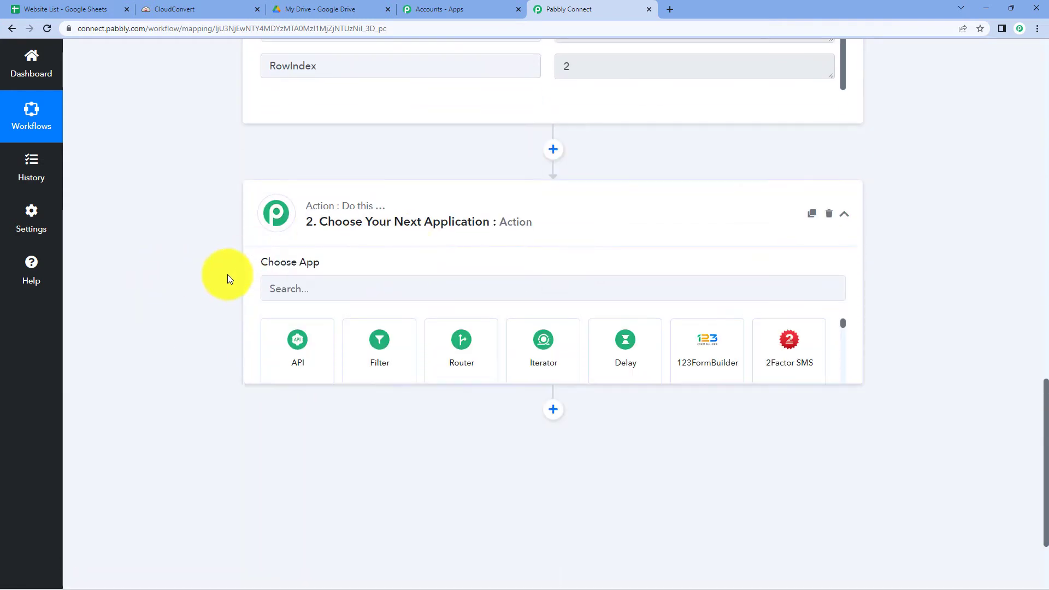
{"action": "left_click", "coordinate": [349, 298]}
{"action": "type", "text": "Cloud"}
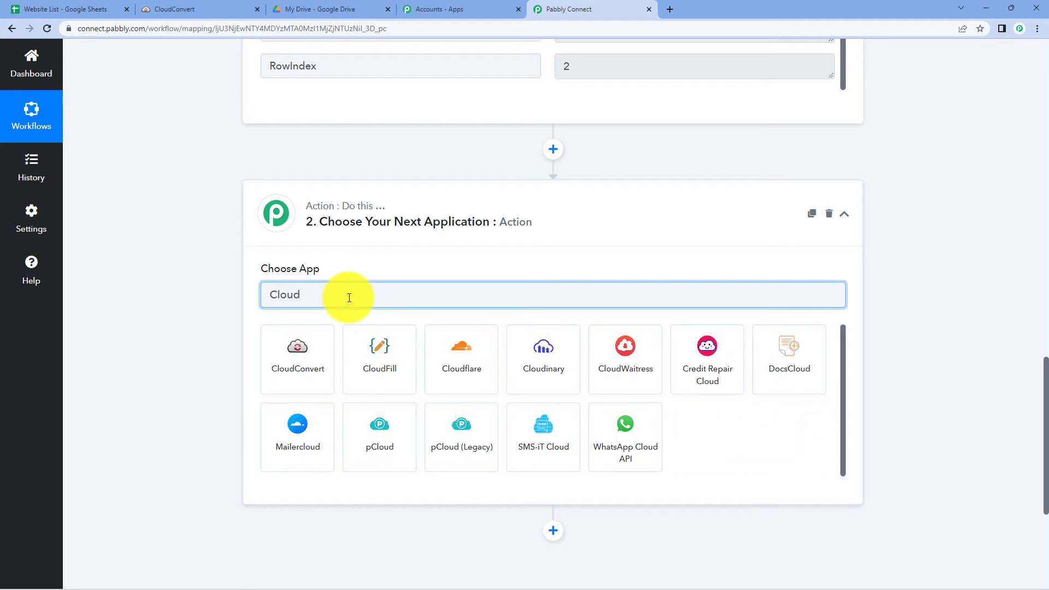
{"action": "type", "text": "Convert"}
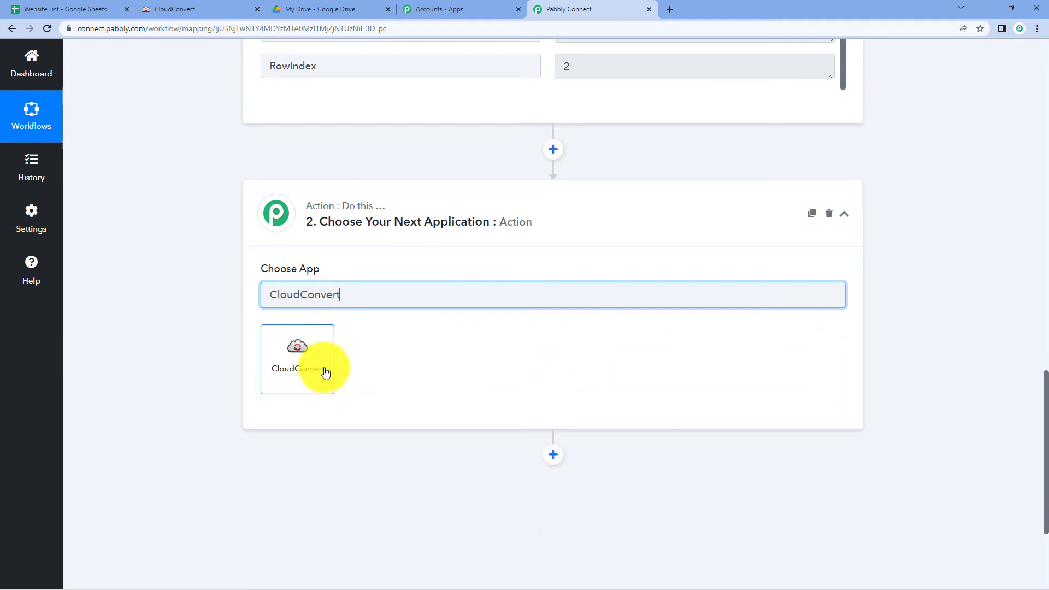
{"action": "left_click", "coordinate": [325, 371]}
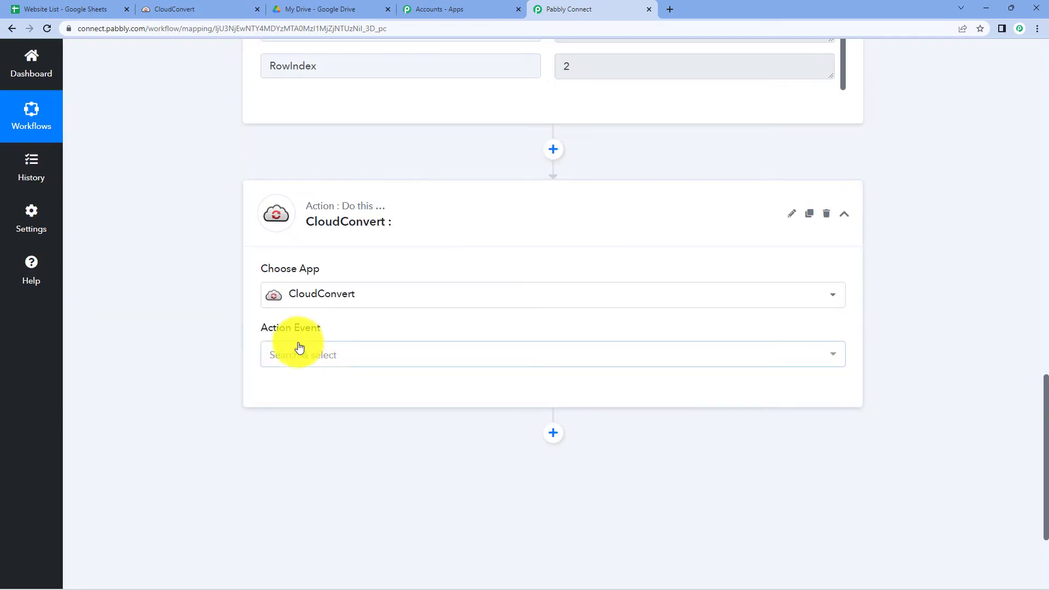
Set the CloudConvert action event to Capture a Website to PDF.
{"action": "left_click", "coordinate": [307, 355]}
{"action": "scroll", "coordinate": [204, 328], "scroll_direction": "down", "scroll_amount": 2}
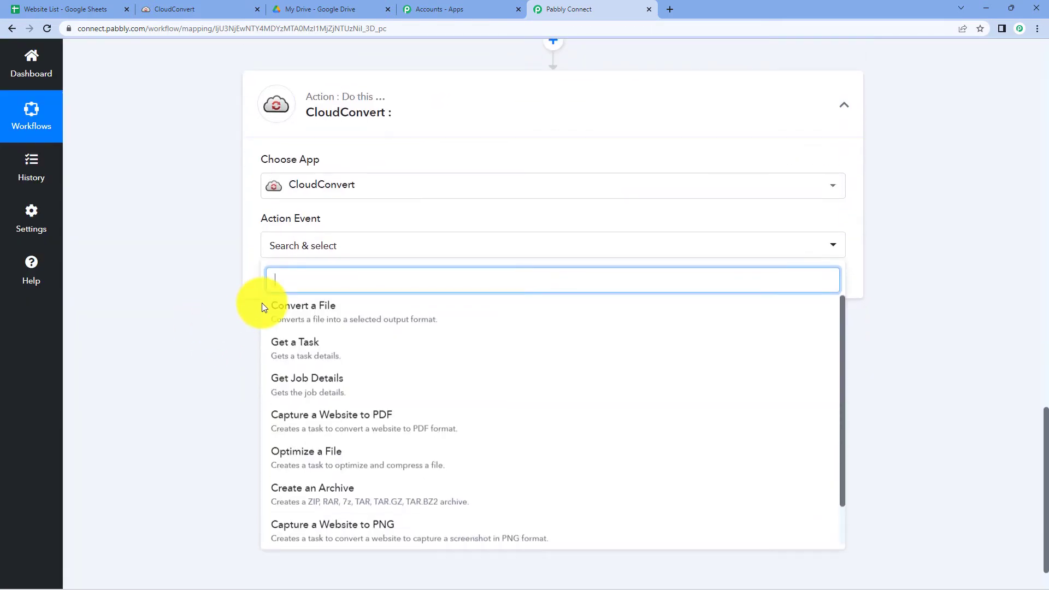
{"action": "scroll", "coordinate": [313, 328], "scroll_direction": "down", "scroll_amount": 1}
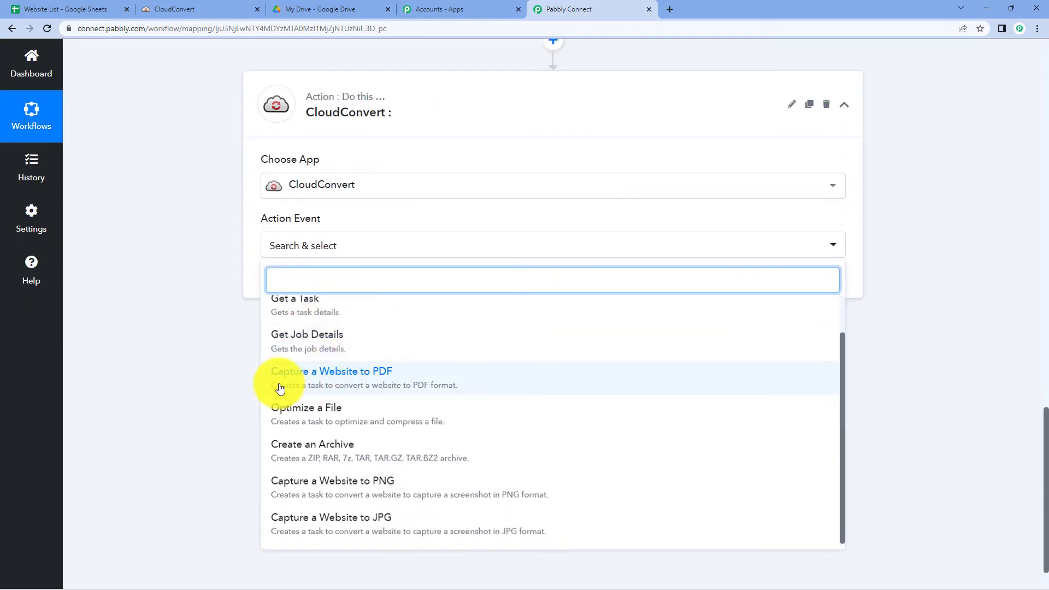
{"action": "left_click", "coordinate": [352, 380]}
Add a new CloudConvert connection and authorize it with the CloudConvert account already open in the browser.
{"action": "left_click", "coordinate": [268, 282]}
{"action": "left_click", "coordinate": [491, 179]}
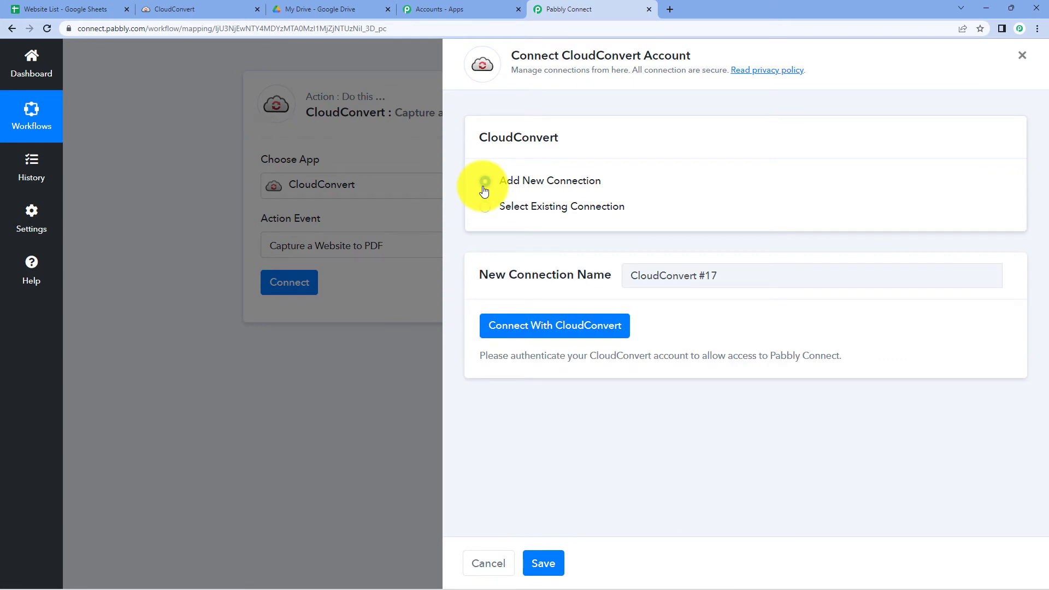
{"action": "left_click", "coordinate": [536, 333]}
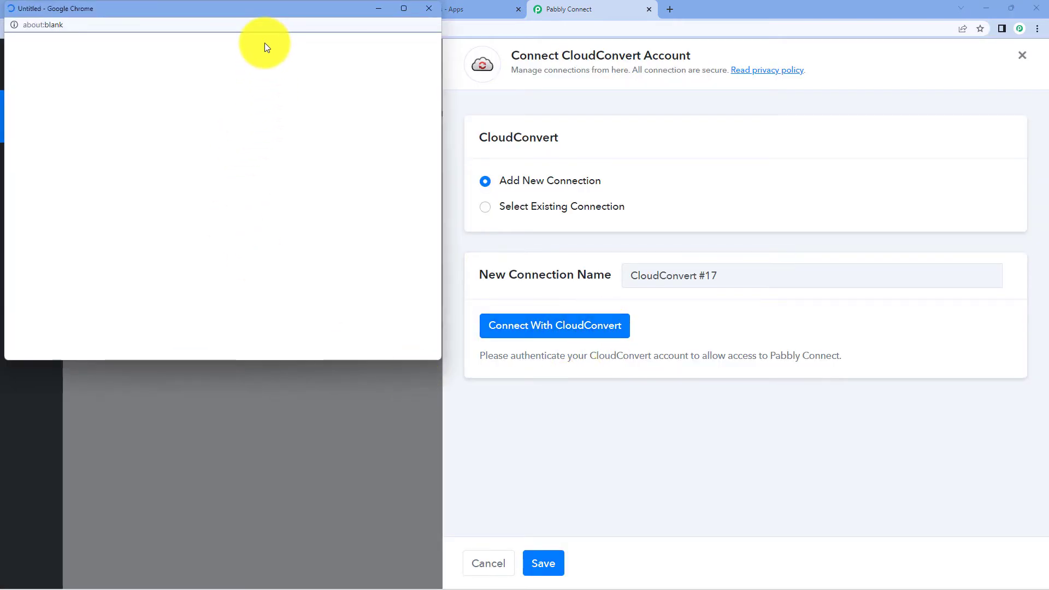
{"action": "left_click_drag", "start_coordinate": [270, 5], "coordinate": [268, 33]}
{"action": "left_click", "coordinate": [217, 7]}
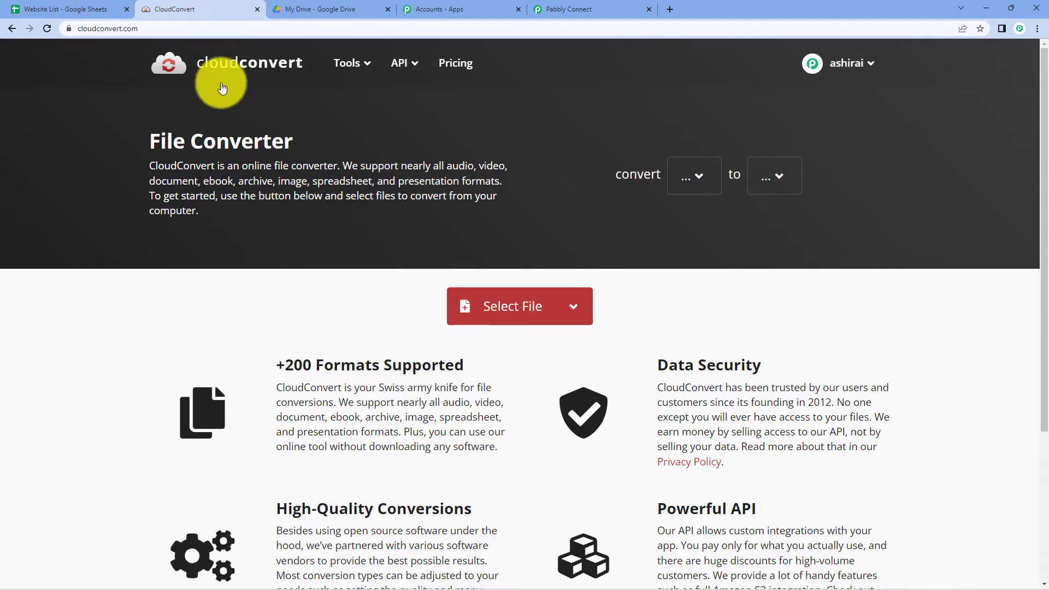
{"action": "left_click", "coordinate": [557, 6]}
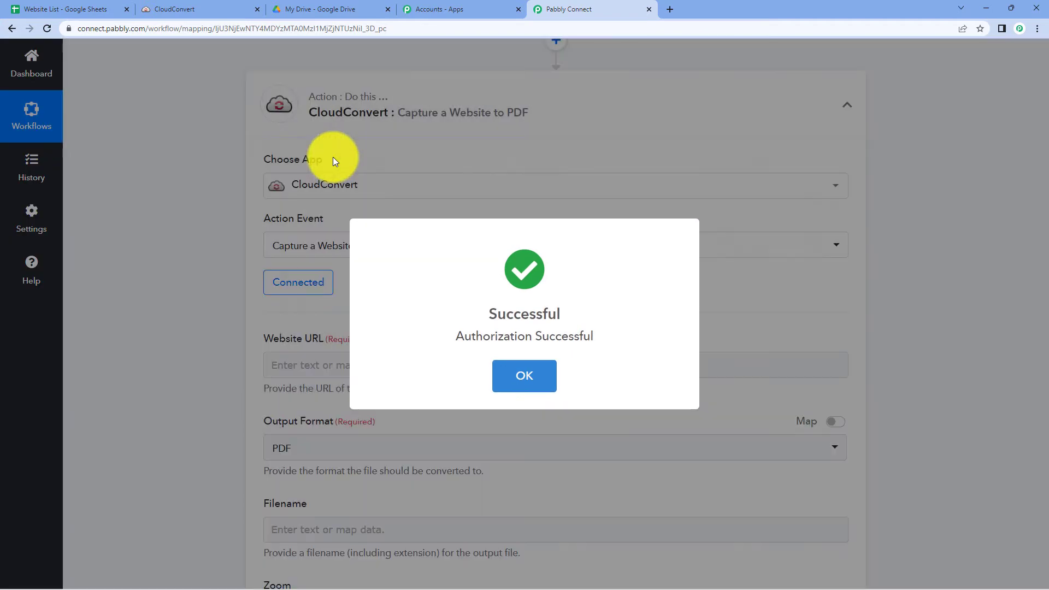
Check the URL To Download in the trigger's response and map it to the CloudConvert action's Website URL.
{"action": "scroll", "coordinate": [330, 157], "scroll_direction": "down", "scroll_amount": 4}
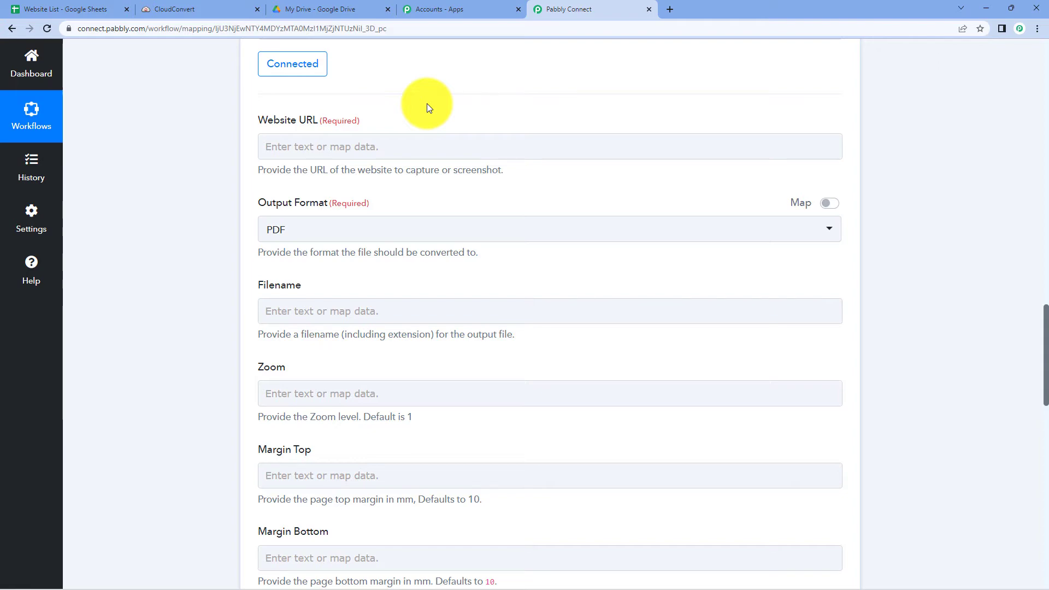
{"action": "scroll", "coordinate": [375, 121], "scroll_direction": "up", "scroll_amount": 10}
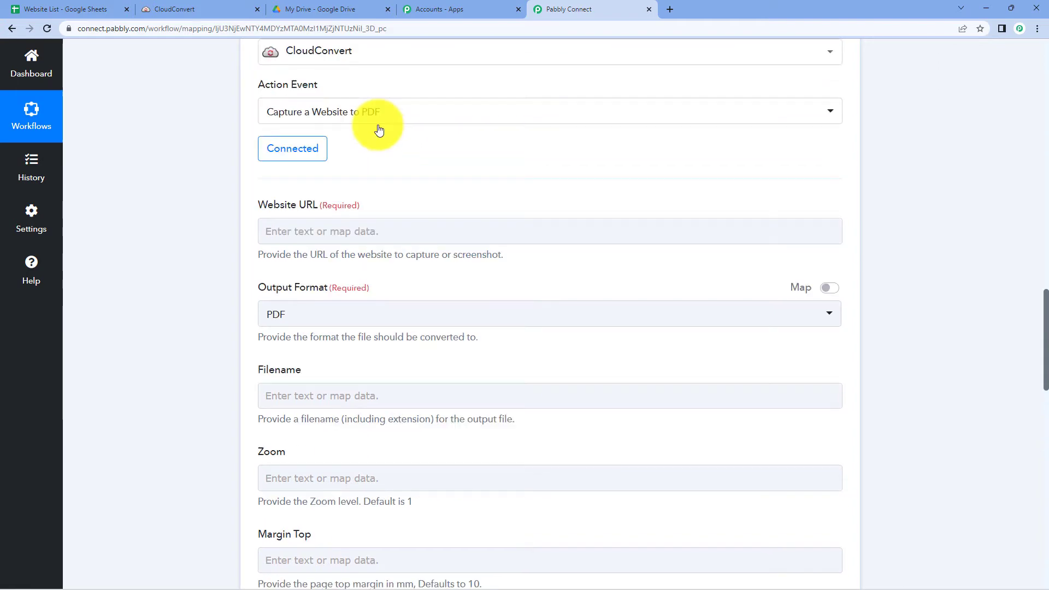
{"action": "left_click", "coordinate": [696, 131]}
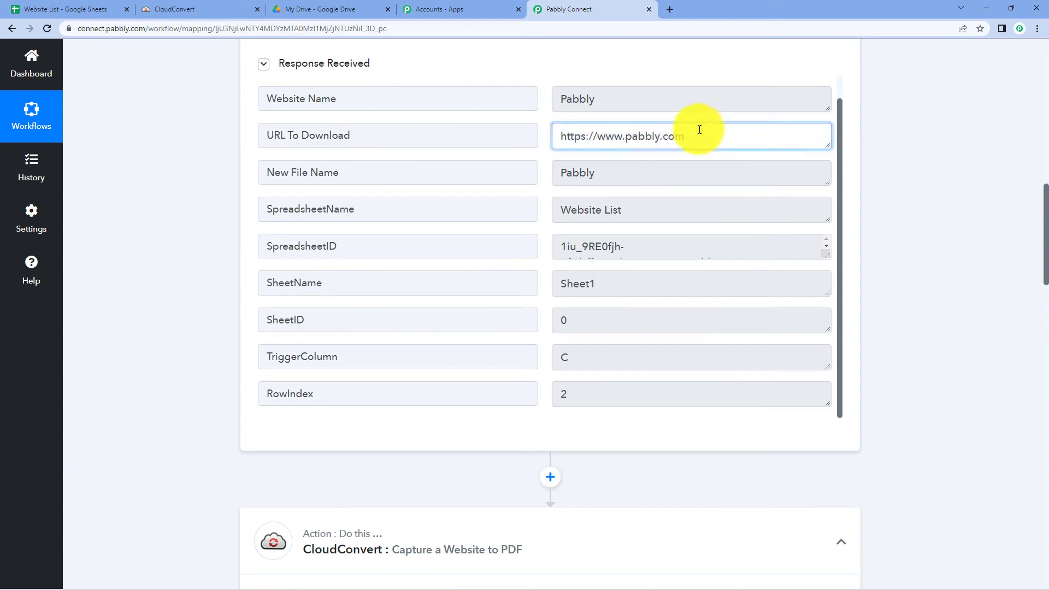
{"action": "mouse_move", "coordinate": [696, 134]}
{"action": "left_mouse_down"}
{"action": "mouse_move", "coordinate": [544, 147]}
{"action": "mouse_move", "coordinate": [685, 140]}
{"action": "left_mouse_up"}
{"action": "left_click", "coordinate": [562, 136]}
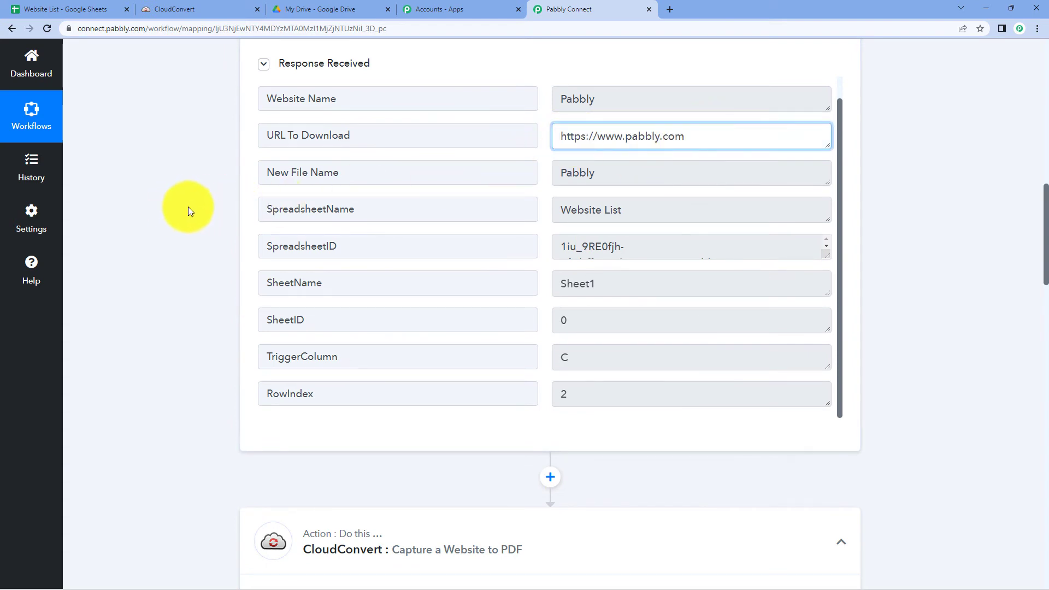
{"action": "scroll", "coordinate": [186, 209], "scroll_direction": "down", "scroll_amount": 9}
{"action": "scroll", "coordinate": [208, 218], "scroll_direction": "down", "scroll_amount": 2}
{"action": "left_click", "coordinate": [312, 203]}
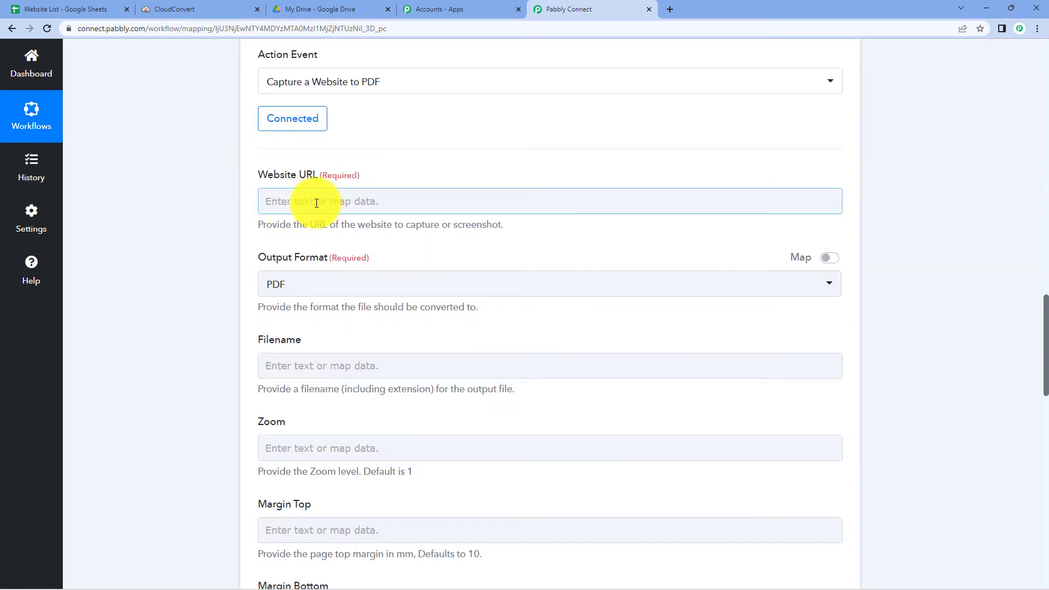
{"action": "left_click", "coordinate": [317, 203]}
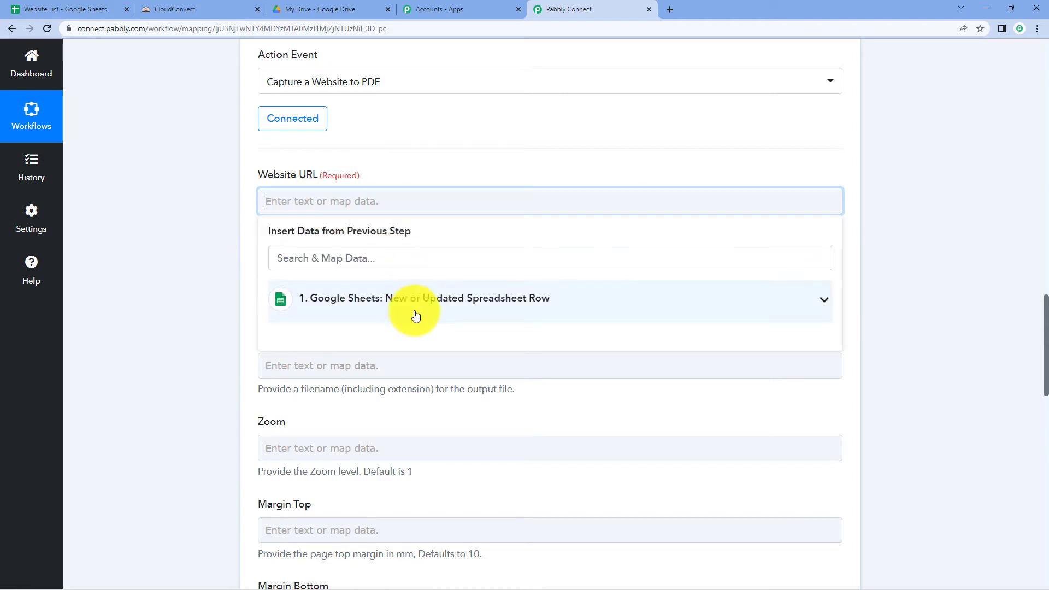
{"action": "left_click", "coordinate": [414, 318]}
{"action": "scroll", "coordinate": [202, 298], "scroll_direction": "down", "scroll_amount": 2}
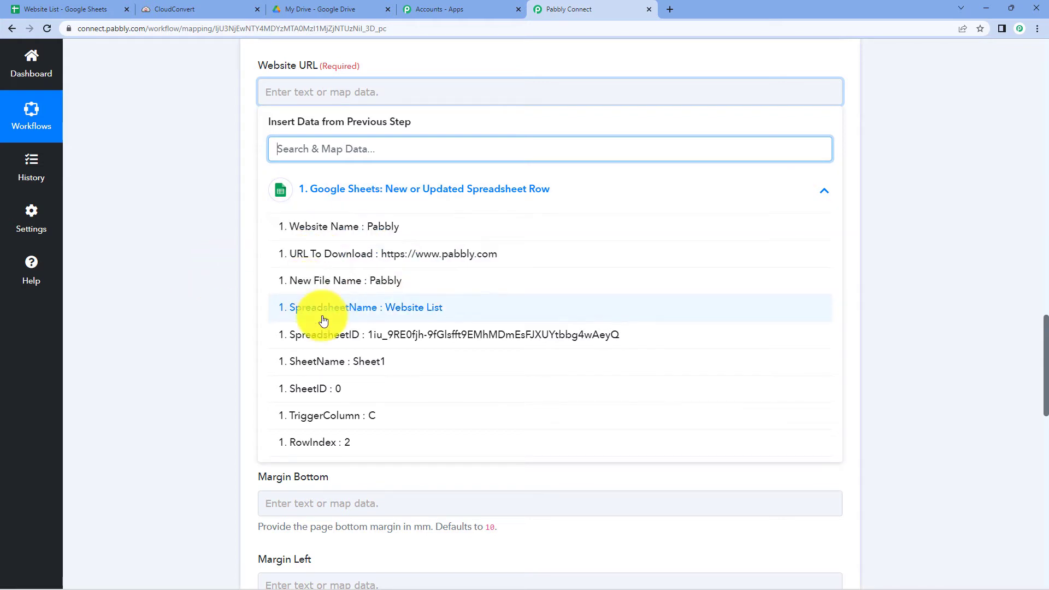
{"action": "left_click", "coordinate": [346, 259]}
{"action": "left_click", "coordinate": [224, 174]}
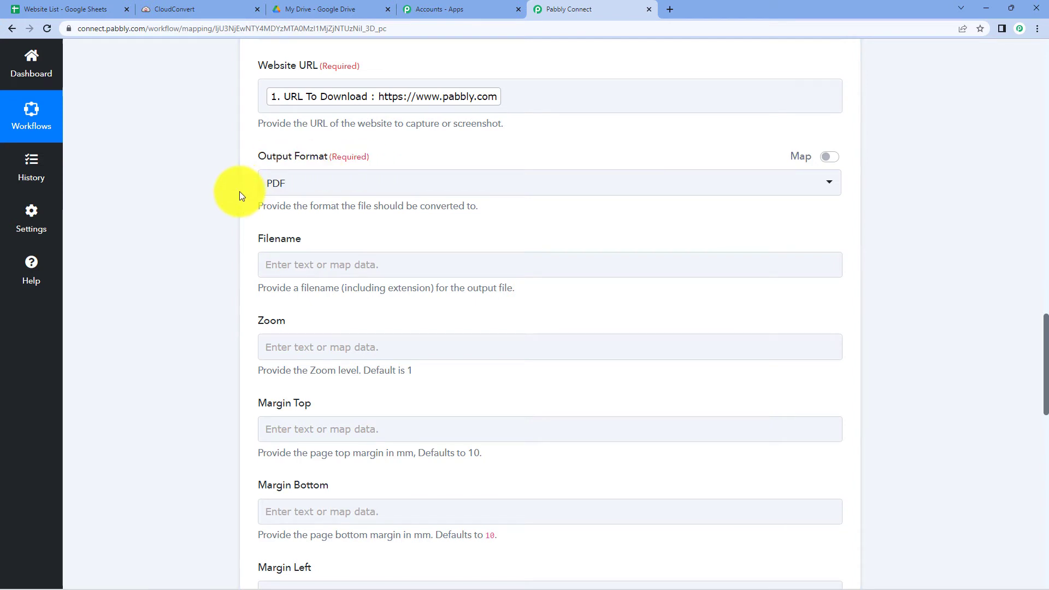
Select PDF as the output format of the website capture.
{"action": "left_click", "coordinate": [283, 192]}
{"action": "left_click", "coordinate": [279, 245]}
{"action": "scroll", "coordinate": [216, 211], "scroll_direction": "down", "scroll_amount": 1}
{"action": "left_click", "coordinate": [322, 169]}
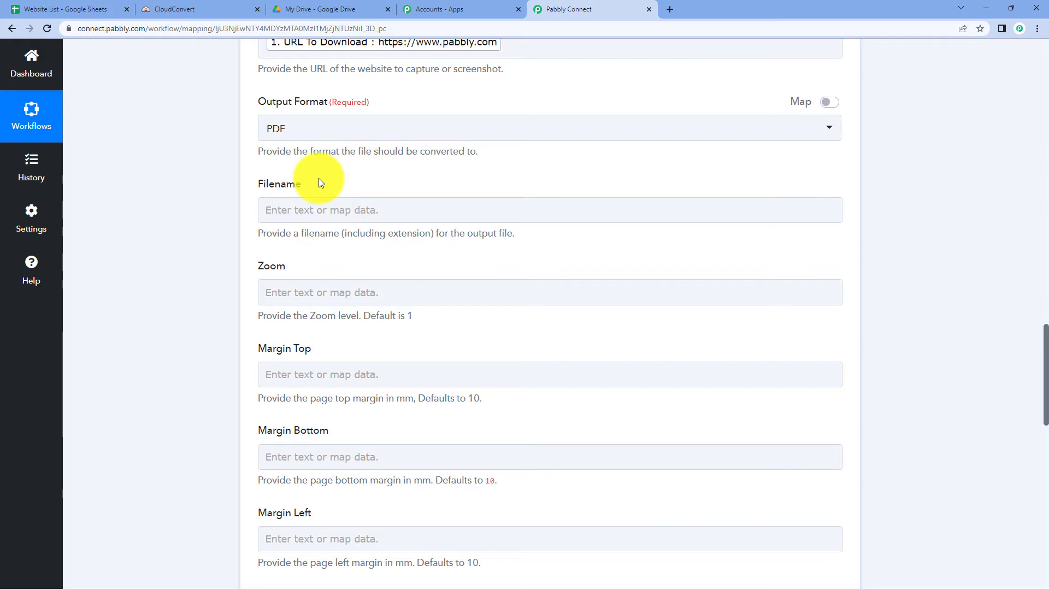
Map the CloudConvert action's Filename to the New File Name value from the Google Sheets trigger.
{"action": "scroll", "coordinate": [319, 178], "scroll_direction": "up", "scroll_amount": 15}
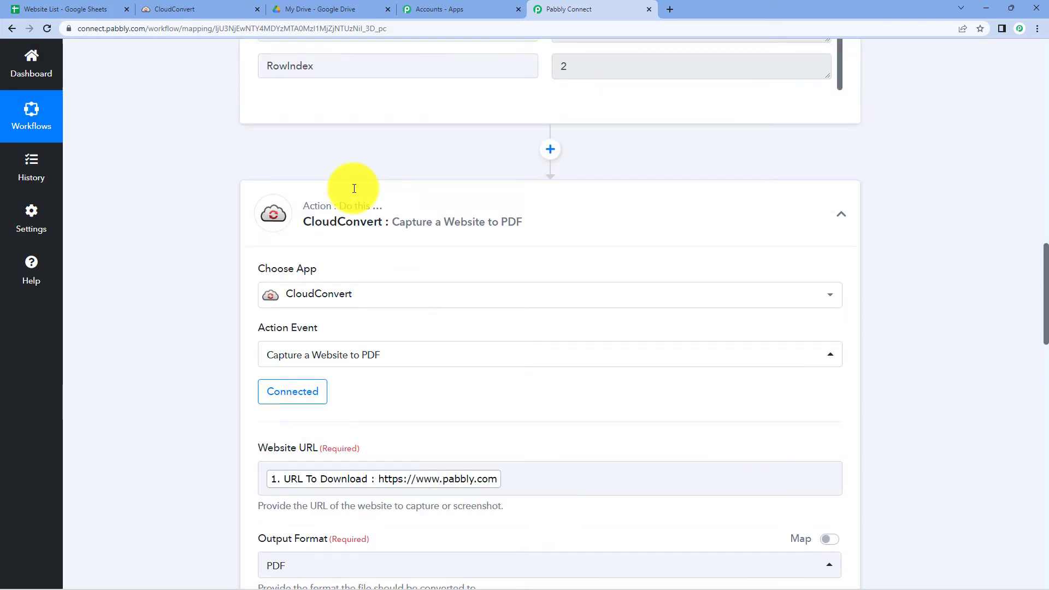
{"action": "scroll", "coordinate": [627, 182], "scroll_direction": "up", "scroll_amount": 3}
{"action": "double_click", "coordinate": [563, 202]}
{"action": "scroll", "coordinate": [142, 264], "scroll_direction": "down", "scroll_amount": 10}
{"action": "scroll", "coordinate": [142, 263], "scroll_direction": "down", "scroll_amount": 4}
{"action": "left_click", "coordinate": [276, 211]}
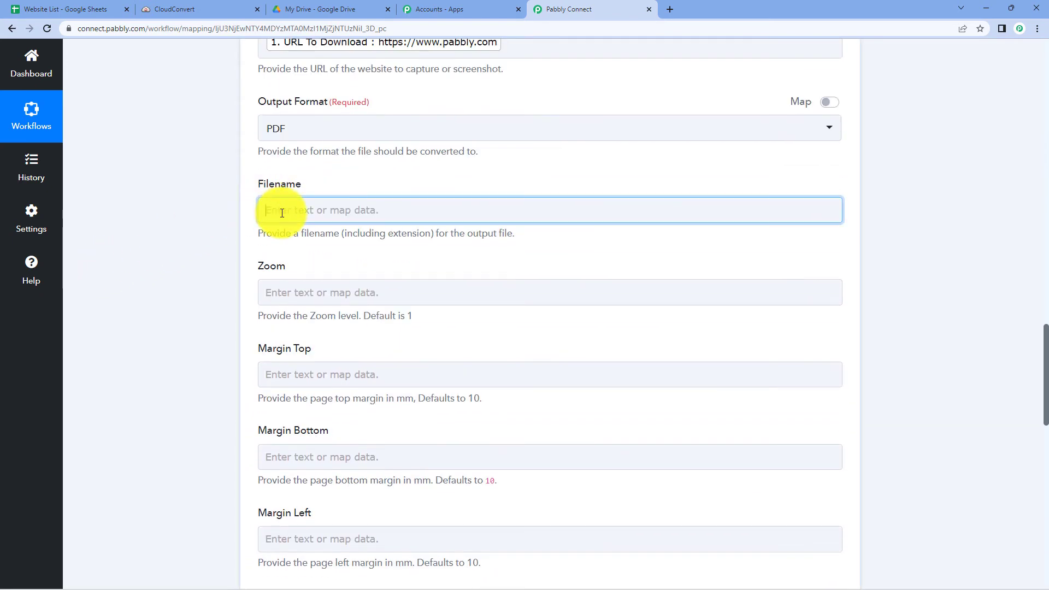
{"action": "left_click", "coordinate": [306, 325]}
{"action": "left_click", "coordinate": [323, 401]}
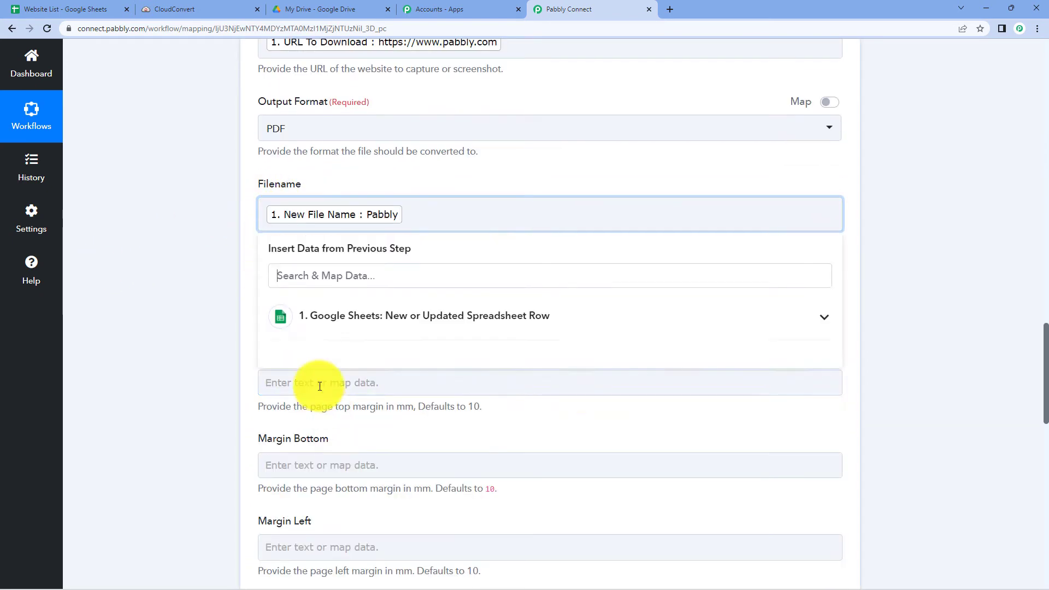
{"action": "left_click", "coordinate": [215, 289]}
Append the extension .pdf directly after the mapped New File Name in the Filename value.
{"action": "left_click_drag", "start_coordinate": [345, 241], "coordinate": [431, 247]}
{"action": "left_click", "coordinate": [431, 215]}
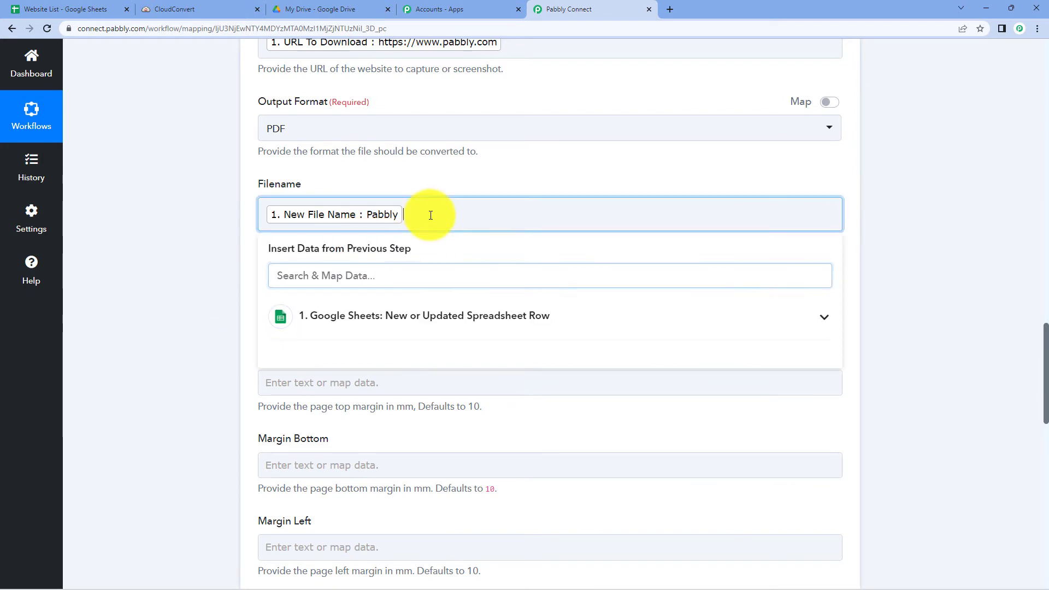
{"action": "type", "text": ".pdf"}
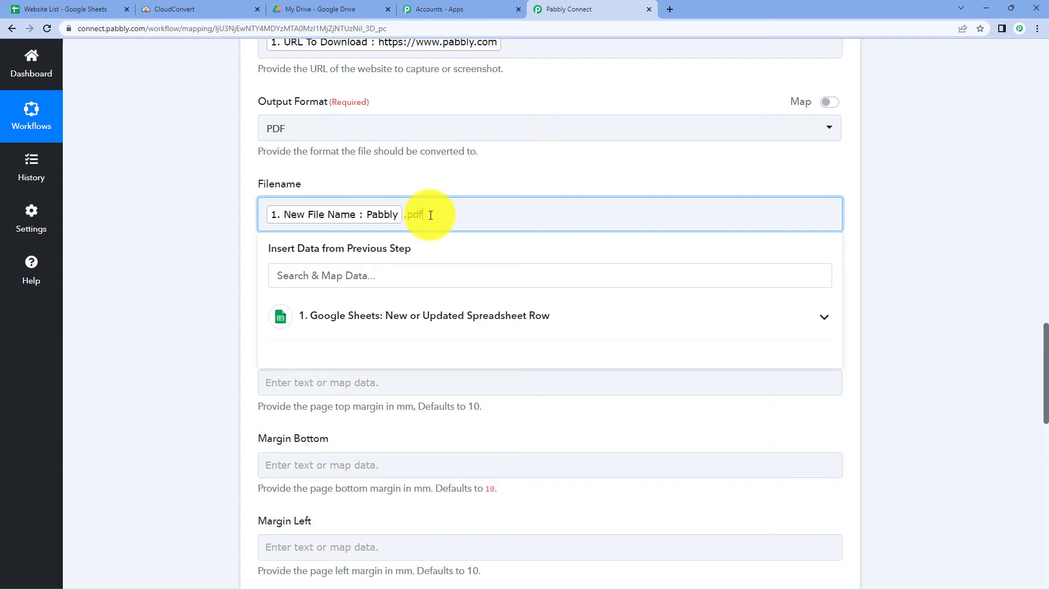
{"action": "left_click", "coordinate": [413, 178]}
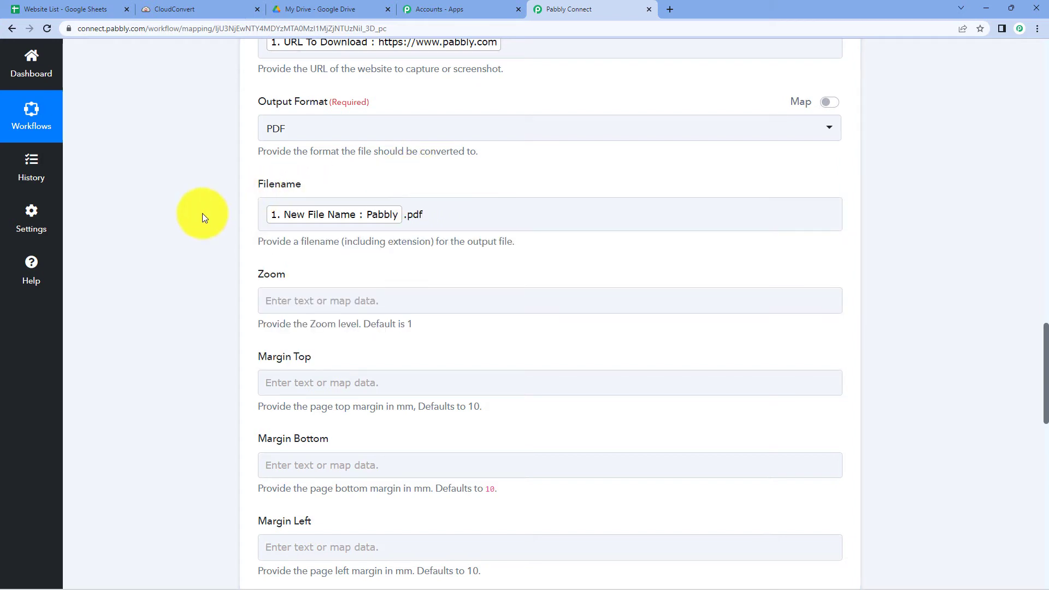
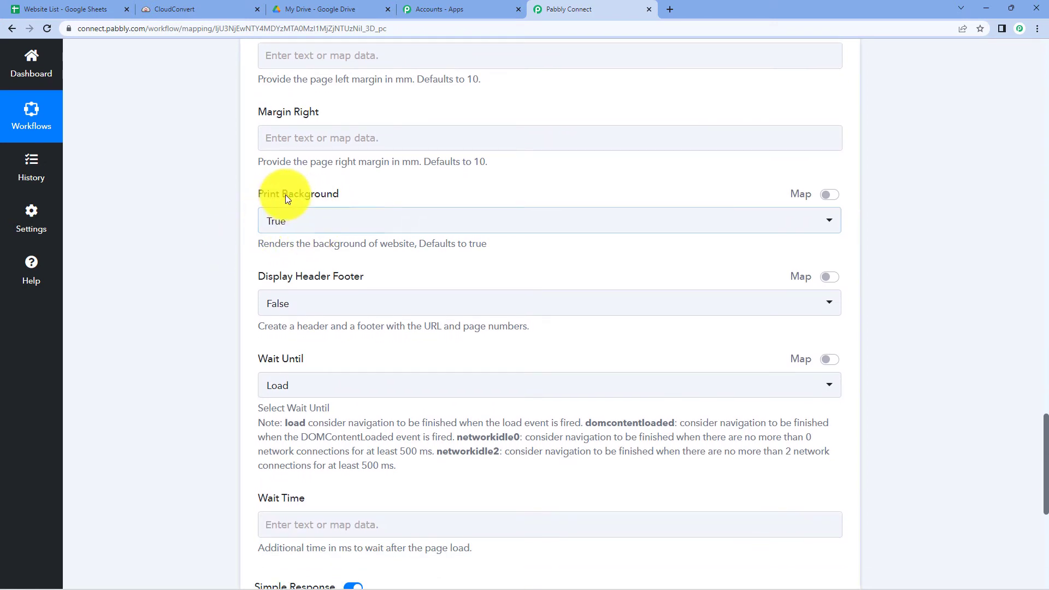
Set both Print Background and Display Header Footer to True for the website capture.
{"action": "scroll", "coordinate": [356, 255], "scroll_direction": "down", "scroll_amount": 1}
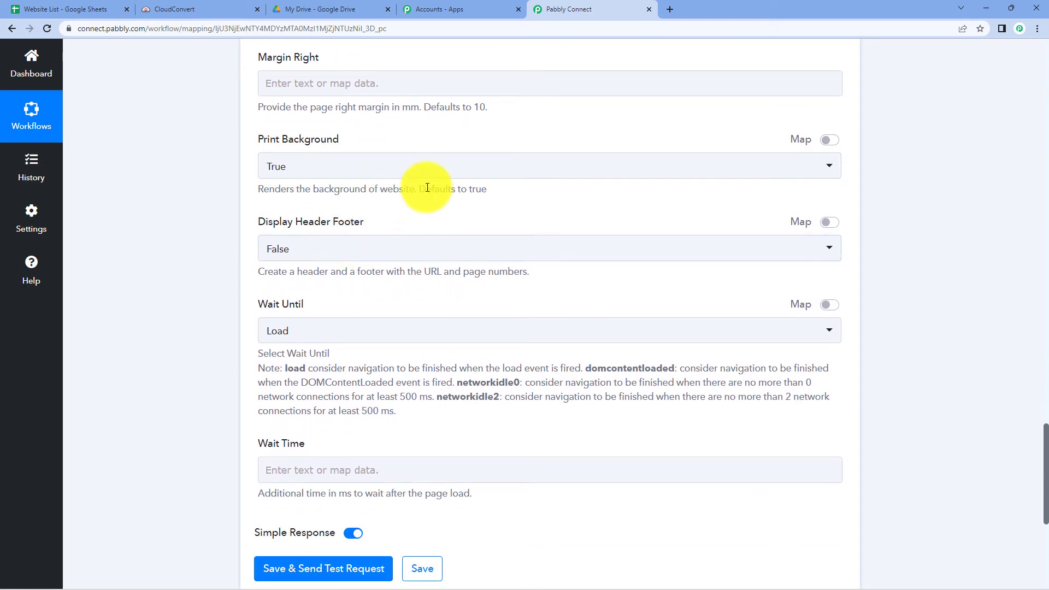
{"action": "left_click", "coordinate": [339, 174]}
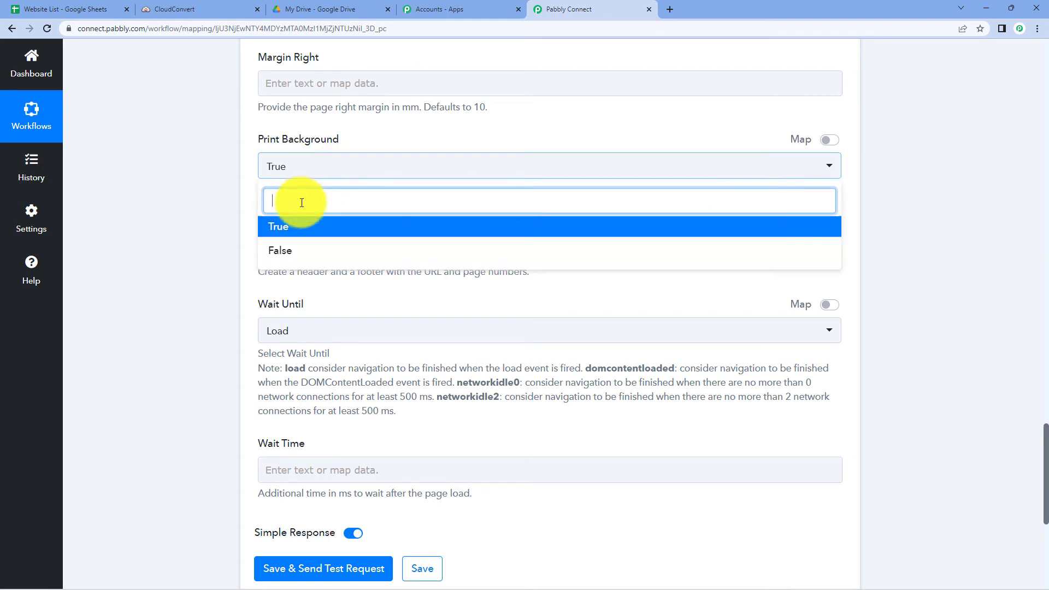
{"action": "left_click", "coordinate": [281, 226]}
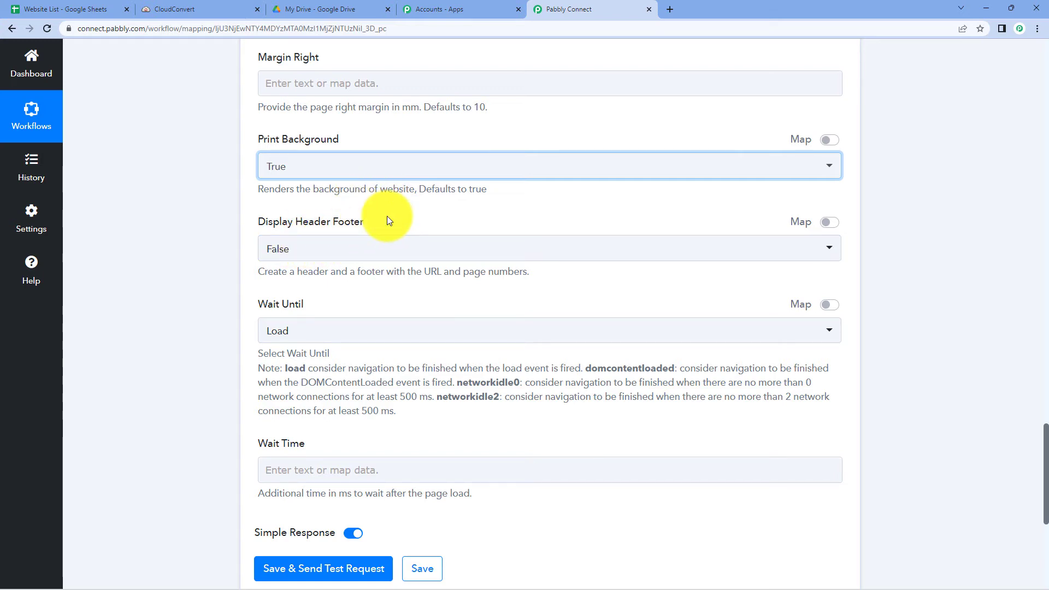
{"action": "left_click", "coordinate": [390, 247]}
{"action": "left_click", "coordinate": [305, 336]}
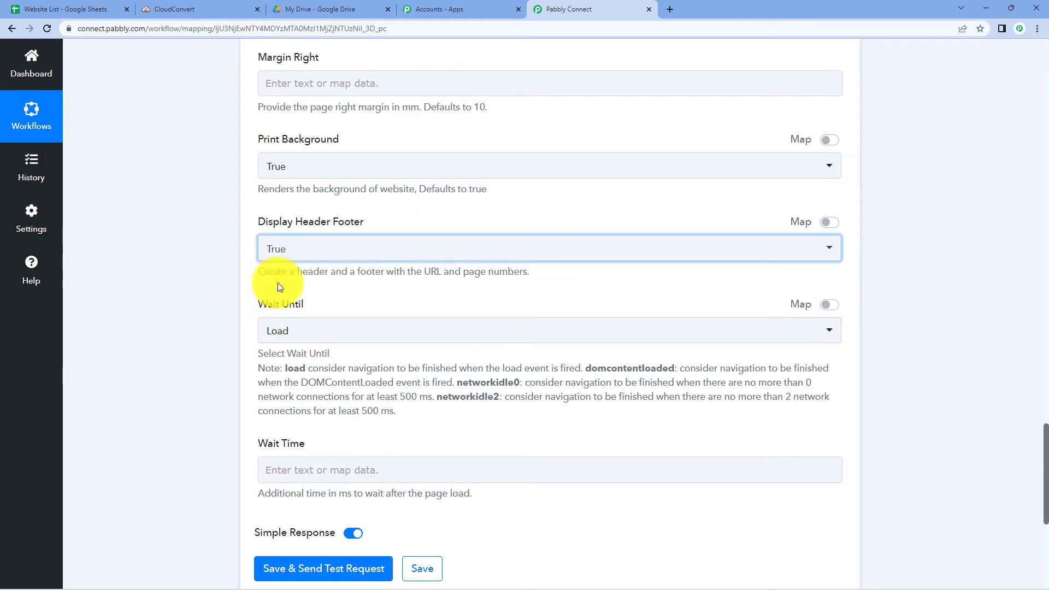
{"action": "left_click", "coordinate": [315, 294]}
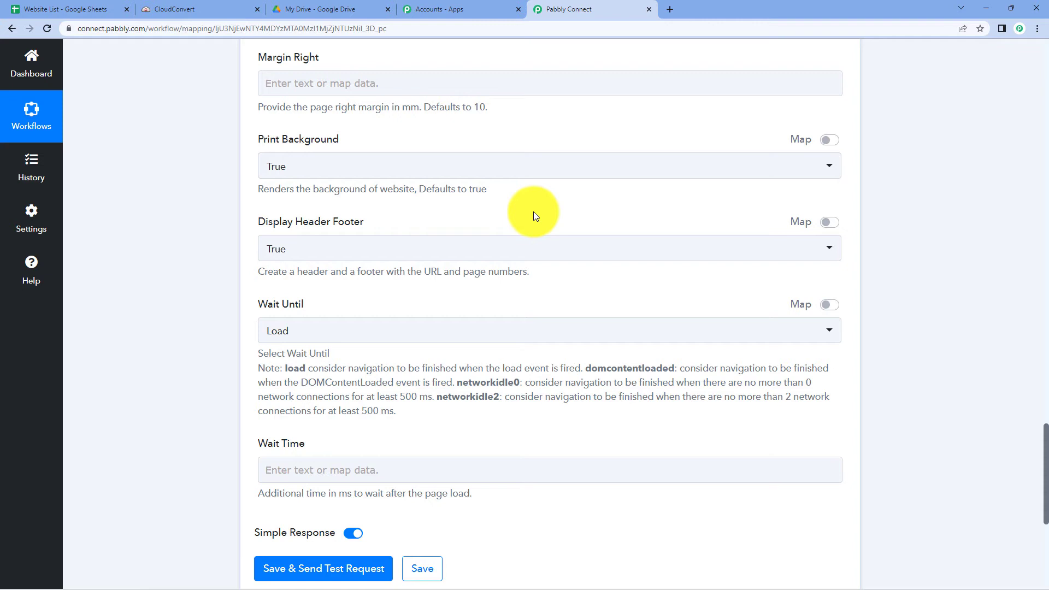
Set Wait Until to Load for the CloudConvert website capture.
{"action": "scroll", "coordinate": [533, 211], "scroll_direction": "down", "scroll_amount": 1}
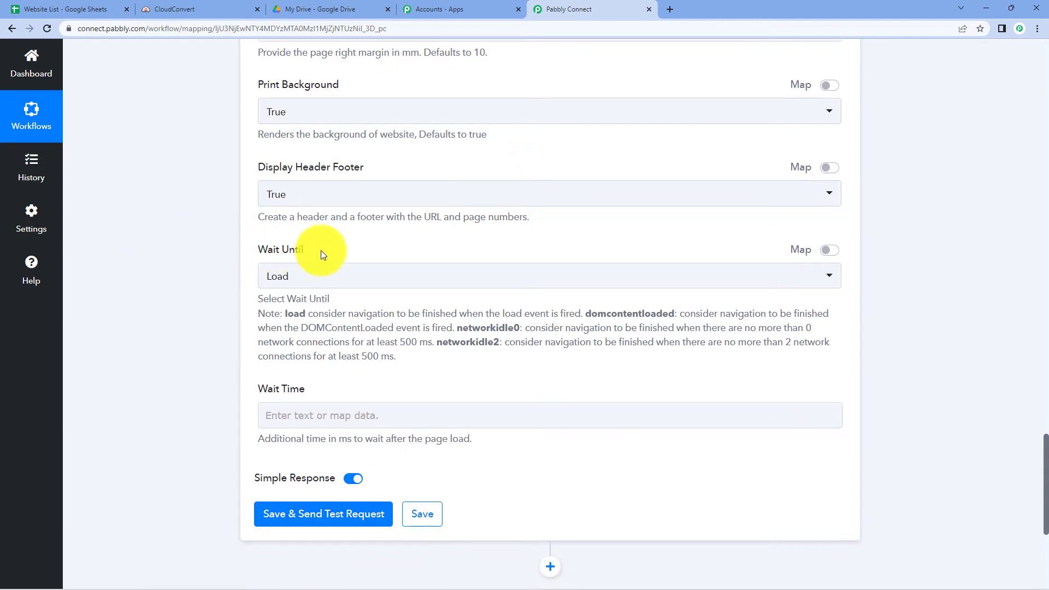
{"action": "scroll", "coordinate": [339, 251], "scroll_direction": "down", "scroll_amount": 1}
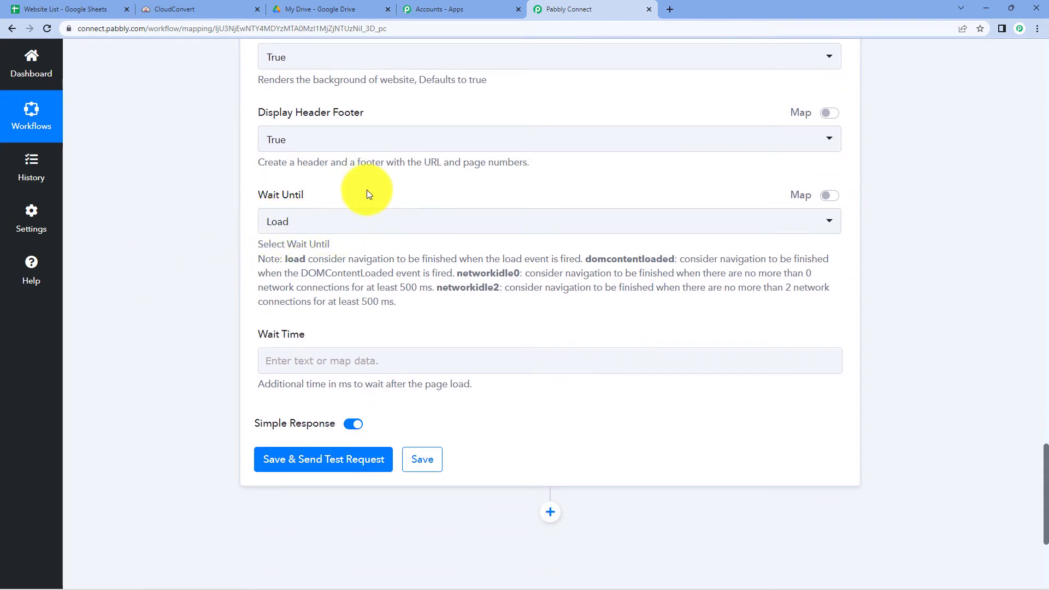
{"action": "left_click", "coordinate": [346, 224]}
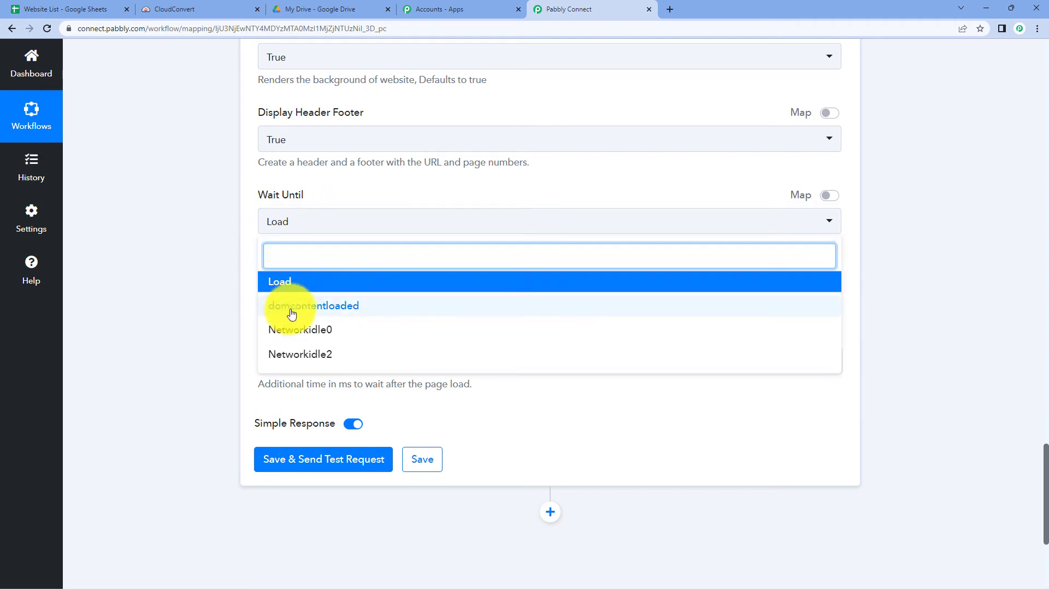
{"action": "left_click", "coordinate": [301, 282]}
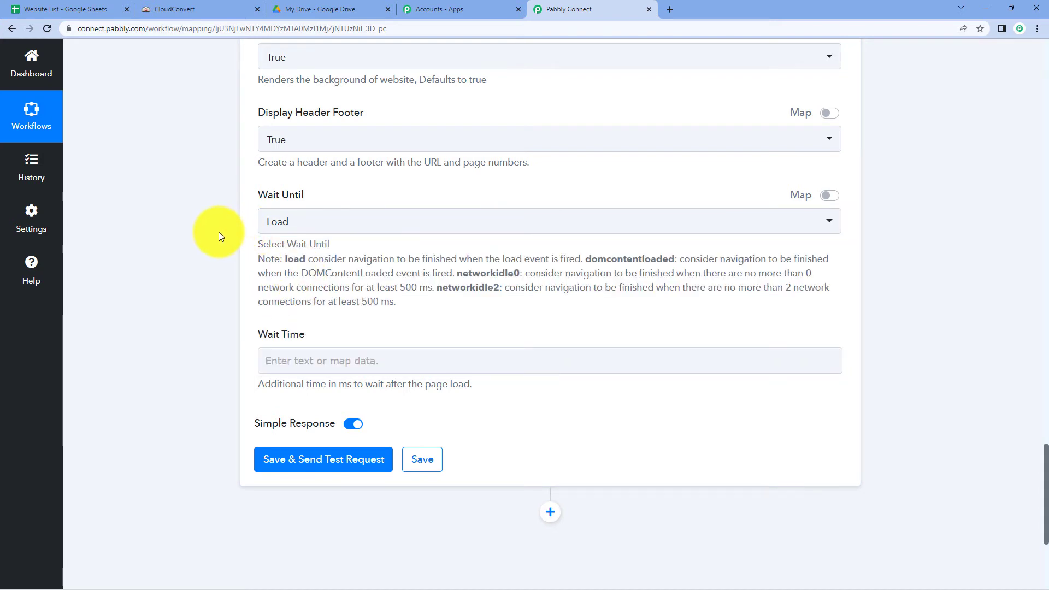
Set the website capture's additional Wait Time after page load to 500 ms.
{"action": "scroll", "coordinate": [219, 235], "scroll_direction": "down", "scroll_amount": 1}
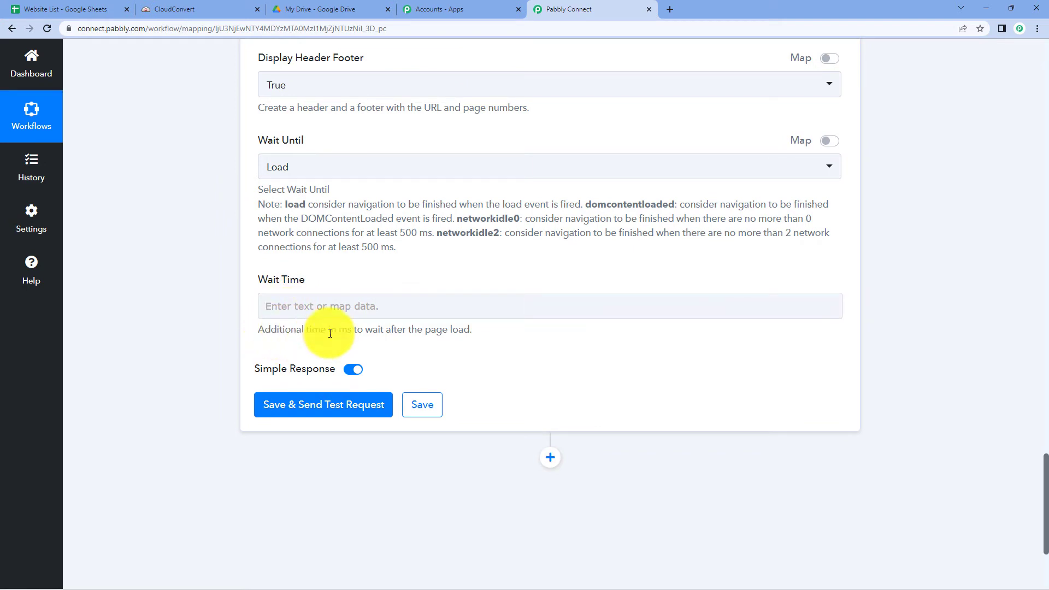
{"action": "left_click", "coordinate": [347, 301]}
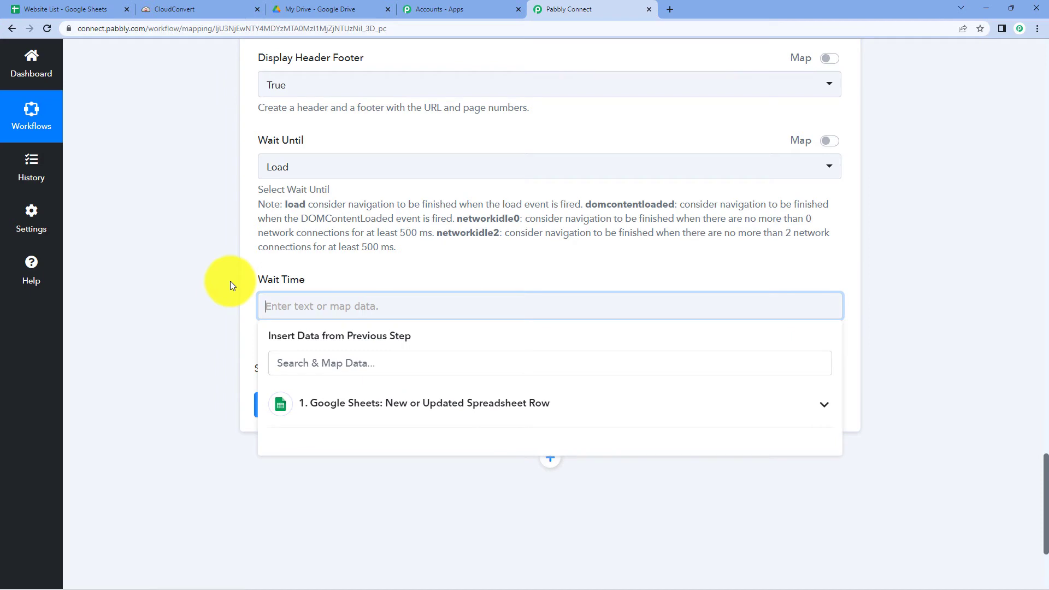
{"action": "type", "text": "500"}
{"action": "left_click", "coordinate": [235, 318]}
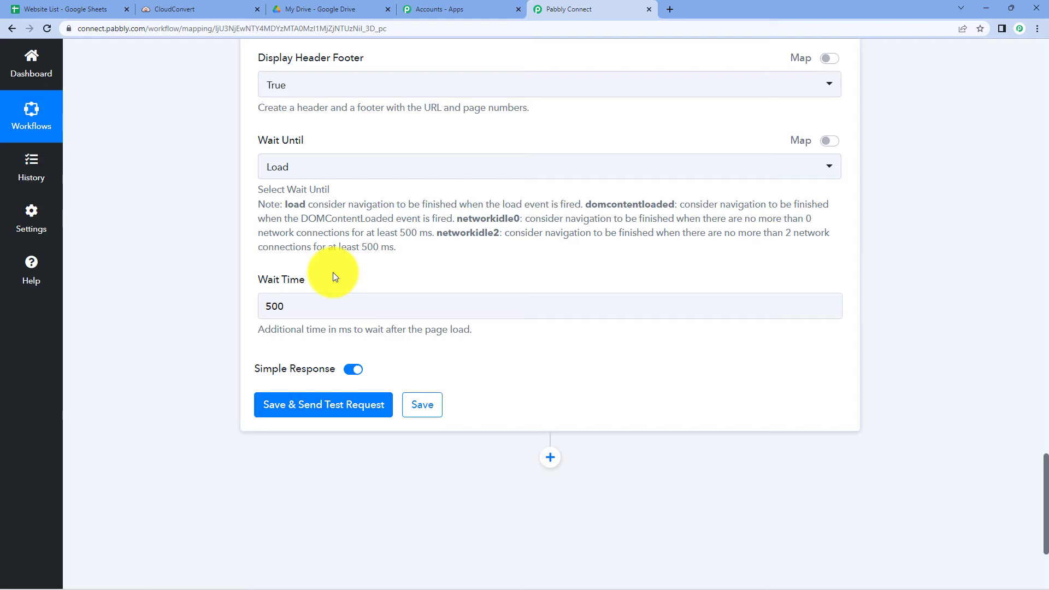
Save the CloudConvert capture action and send its test request.
{"action": "scroll", "coordinate": [333, 272], "scroll_direction": "up", "scroll_amount": 5}
{"action": "scroll", "coordinate": [208, 199], "scroll_direction": "down", "scroll_amount": 6}
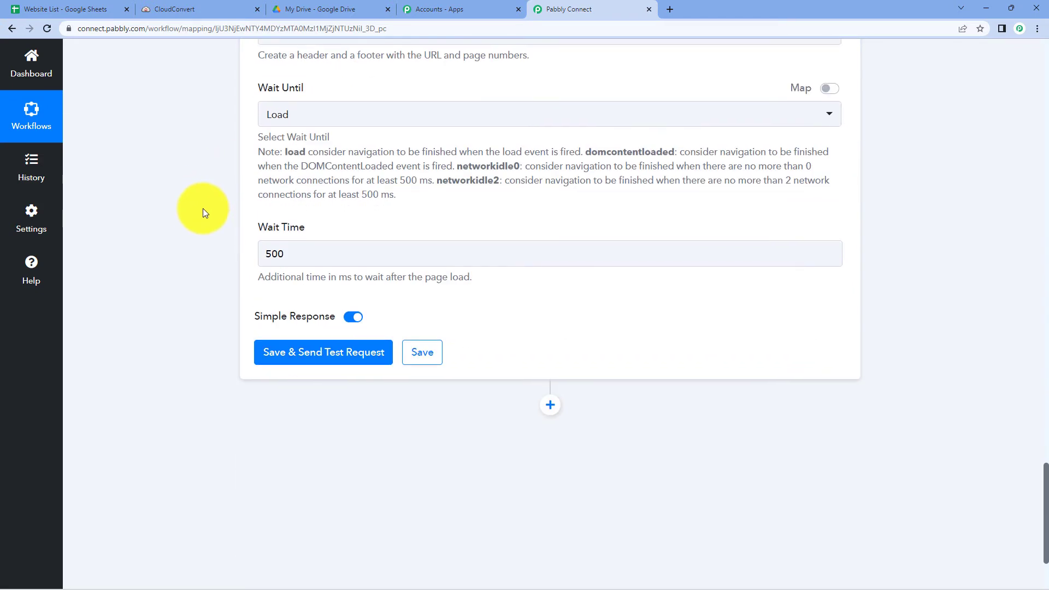
{"action": "left_click", "coordinate": [352, 356]}
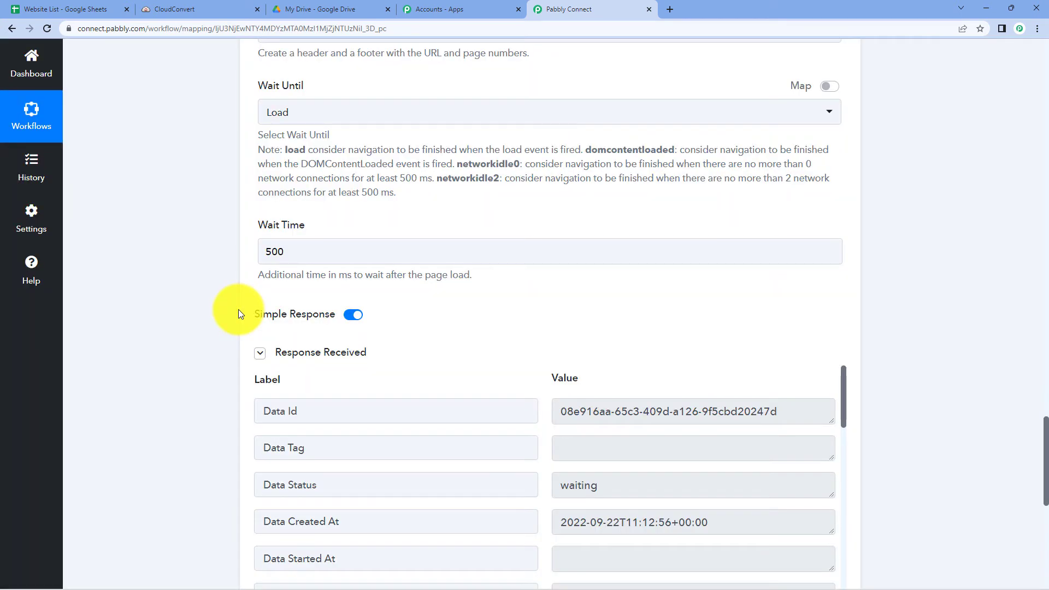
Review the CloudConvert test response for both tasks, and recheck the capture's website URL, output format and filename settings.
{"action": "scroll", "coordinate": [239, 310], "scroll_direction": "down", "scroll_amount": 2}
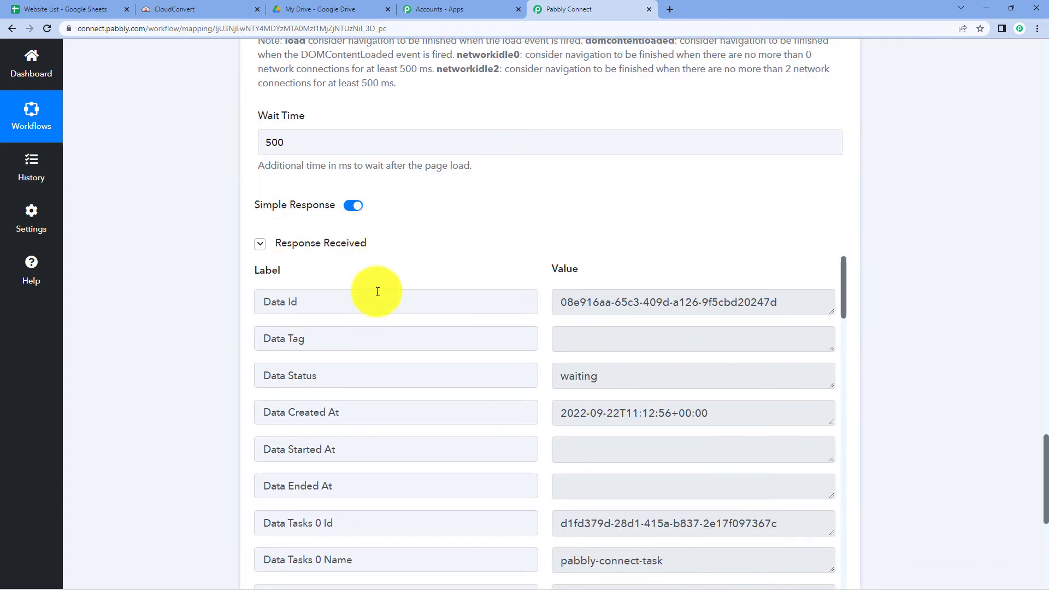
{"action": "scroll", "coordinate": [481, 237], "scroll_direction": "down", "scroll_amount": 1}
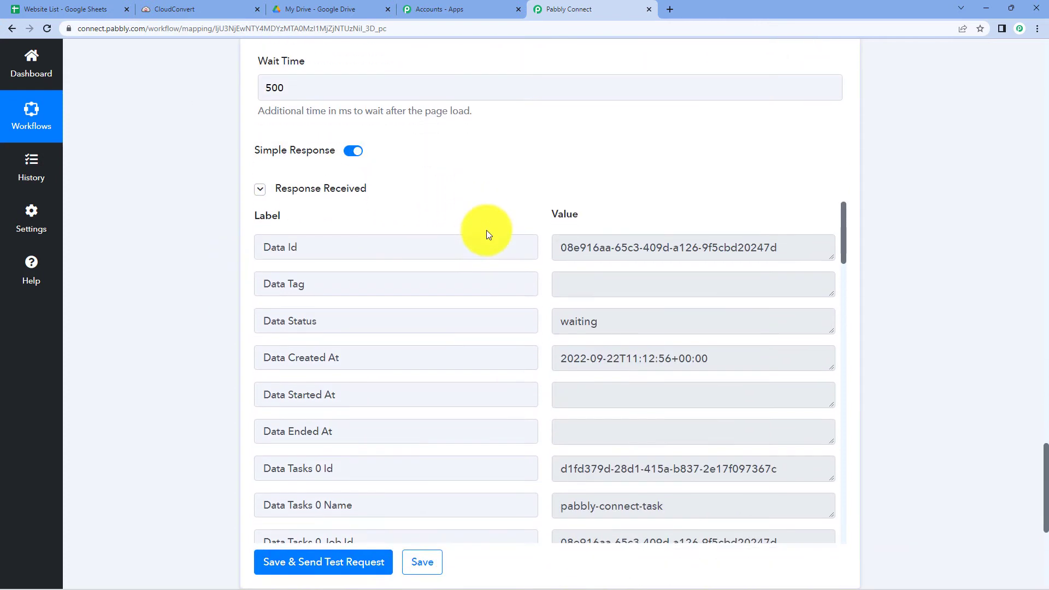
{"action": "scroll", "coordinate": [487, 231], "scroll_direction": "down", "scroll_amount": 3}
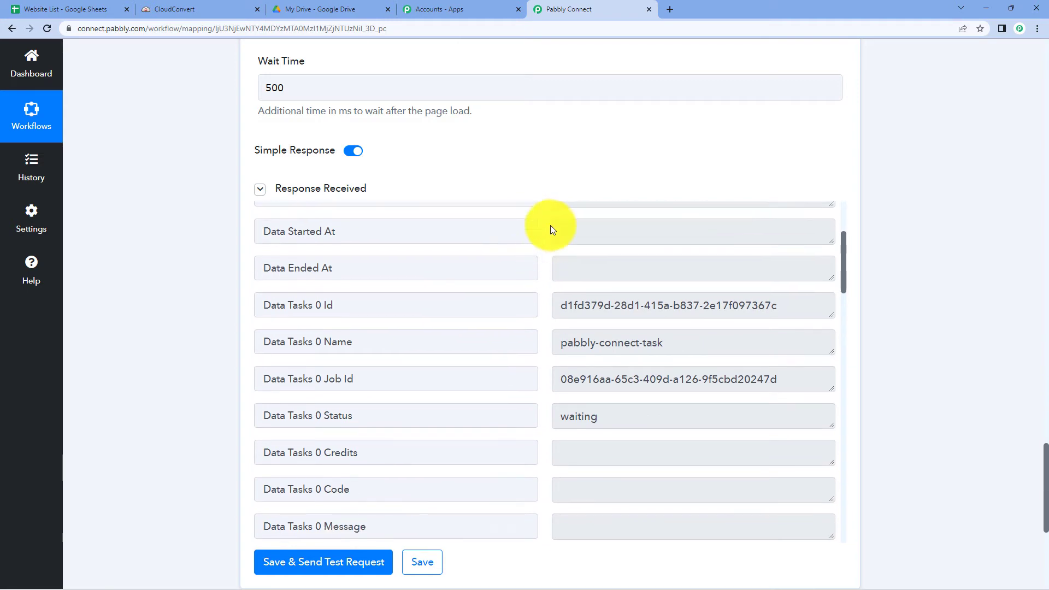
{"action": "scroll", "coordinate": [537, 165], "scroll_direction": "down", "scroll_amount": 1}
{"action": "scroll", "coordinate": [546, 214], "scroll_direction": "down", "scroll_amount": 4}
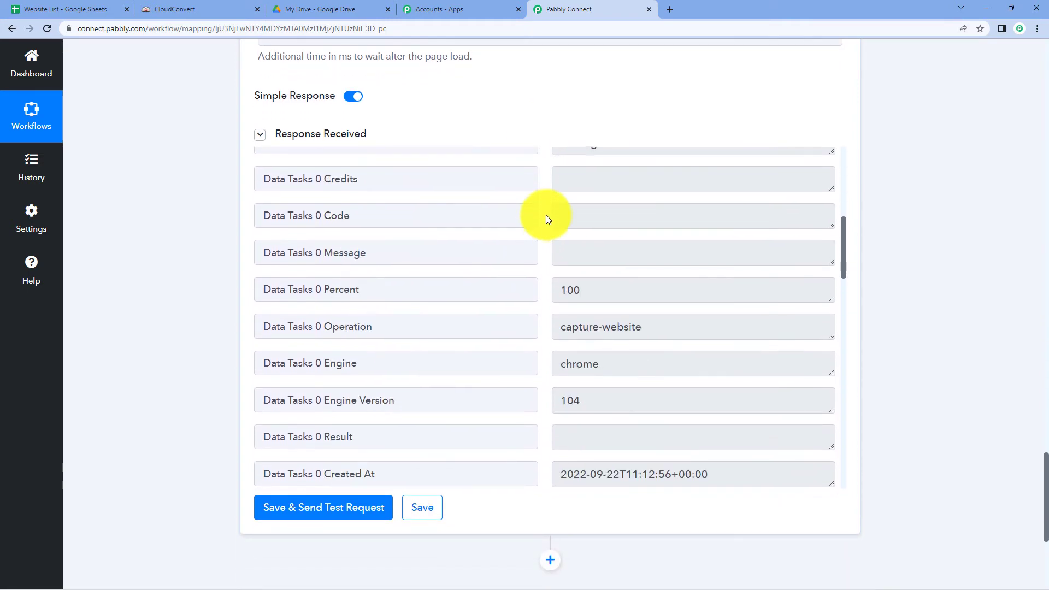
{"action": "scroll", "coordinate": [547, 215], "scroll_direction": "down", "scroll_amount": 1}
{"action": "scroll", "coordinate": [551, 209], "scroll_direction": "up", "scroll_amount": 2}
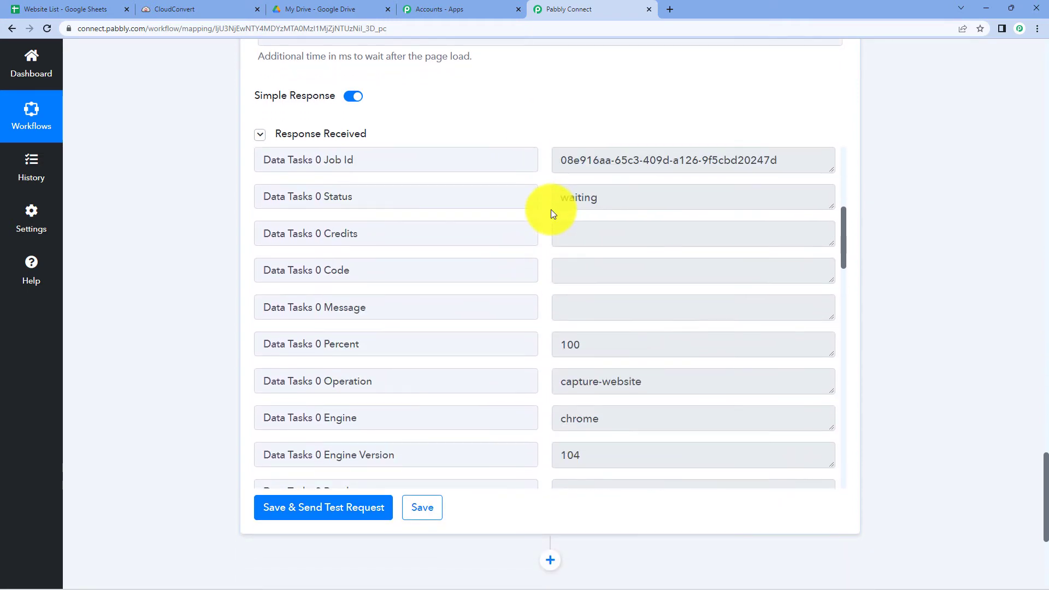
{"action": "scroll", "coordinate": [551, 209], "scroll_direction": "up", "scroll_amount": 3}
{"action": "scroll", "coordinate": [543, 145], "scroll_direction": "up", "scroll_amount": 15}
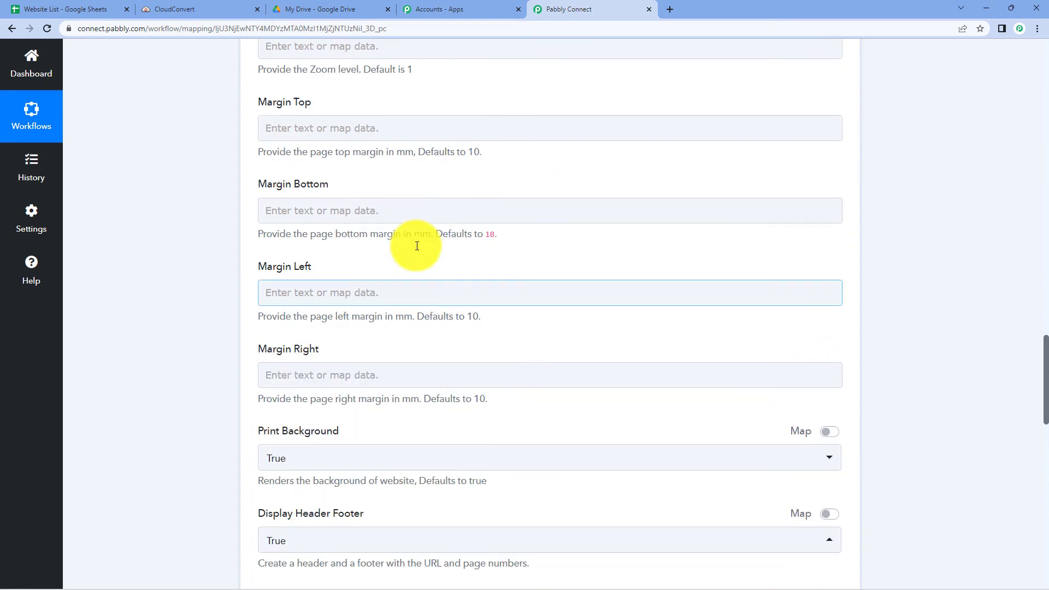
{"action": "scroll", "coordinate": [417, 246], "scroll_direction": "up", "scroll_amount": 6}
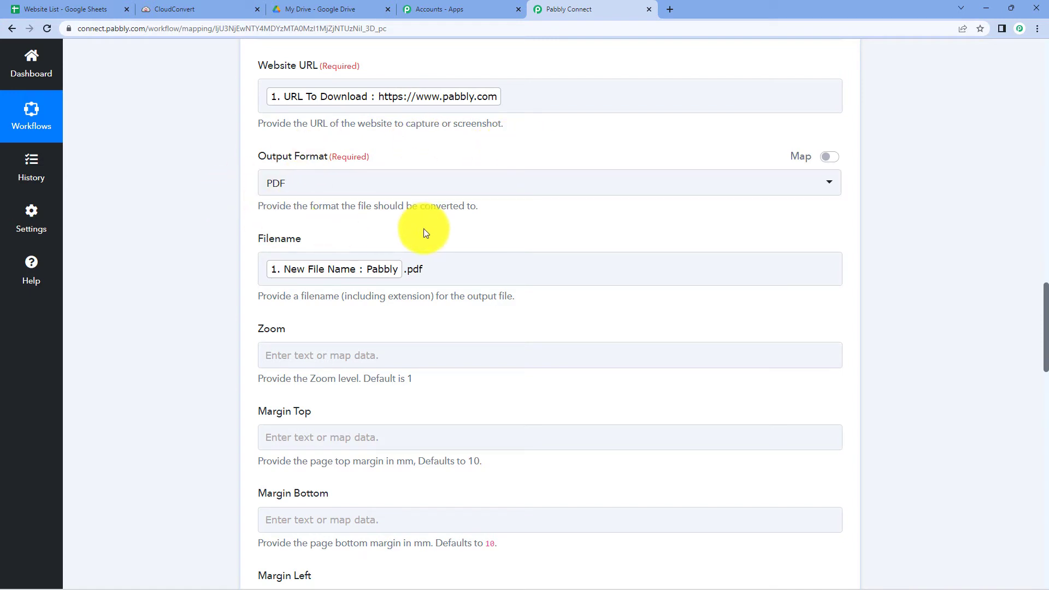
{"action": "scroll", "coordinate": [418, 222], "scroll_direction": "down", "scroll_amount": 15}
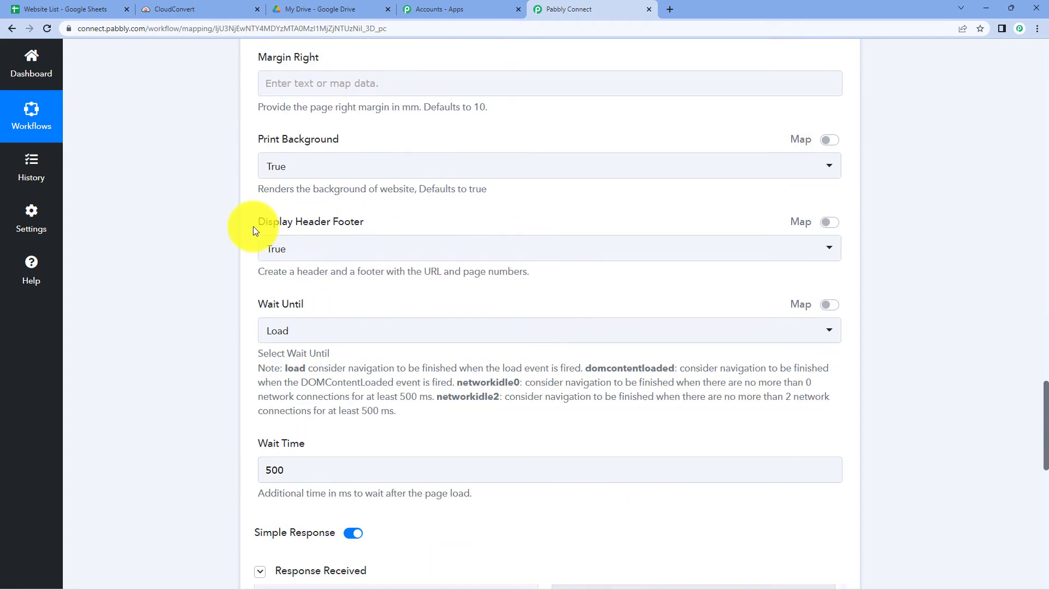
{"action": "scroll", "coordinate": [459, 202], "scroll_direction": "down", "scroll_amount": 2}
{"action": "scroll", "coordinate": [552, 218], "scroll_direction": "down", "scroll_amount": 4}
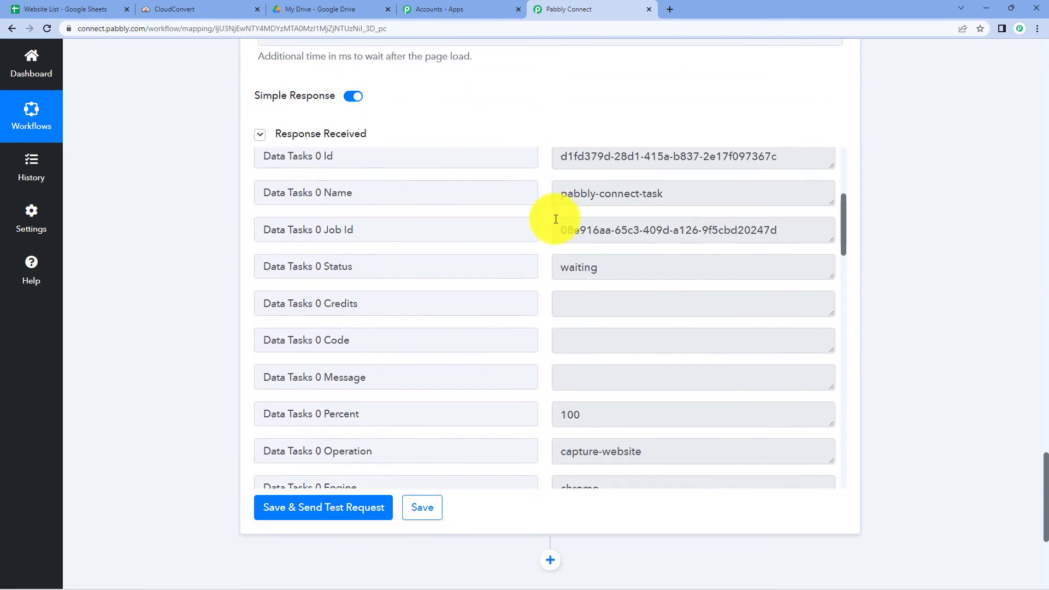
{"action": "scroll", "coordinate": [548, 218], "scroll_direction": "down", "scroll_amount": 9}
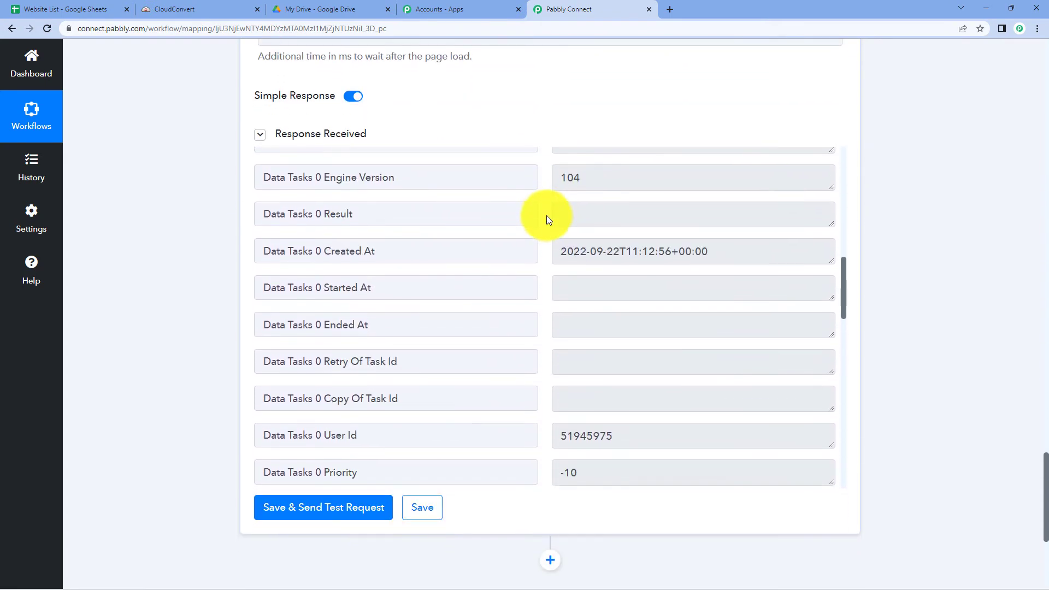
{"action": "scroll", "coordinate": [549, 222], "scroll_direction": "down", "scroll_amount": 4}
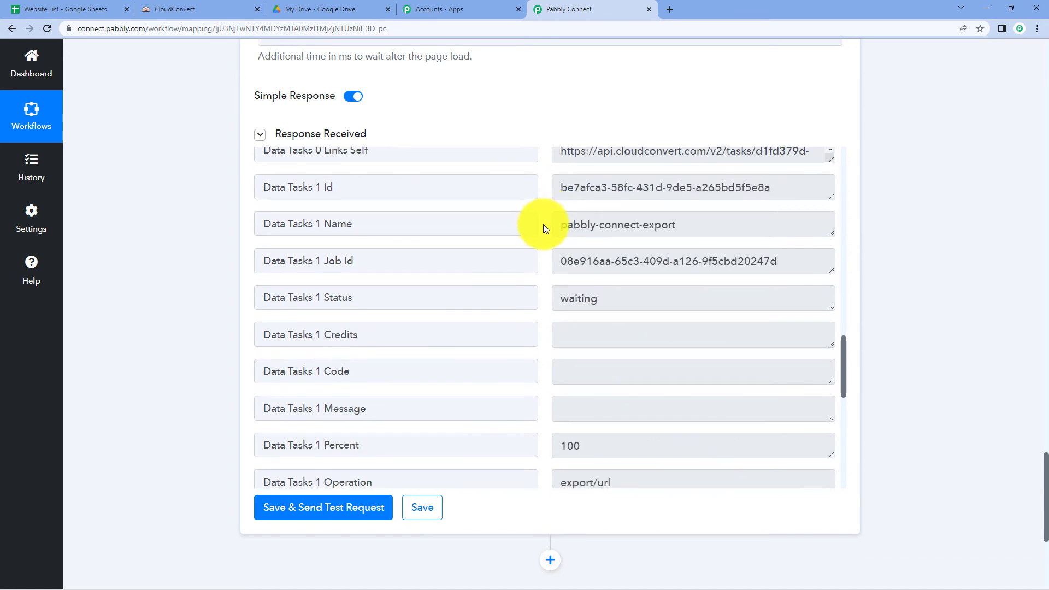
{"action": "scroll", "coordinate": [544, 225], "scroll_direction": "down", "scroll_amount": 9}
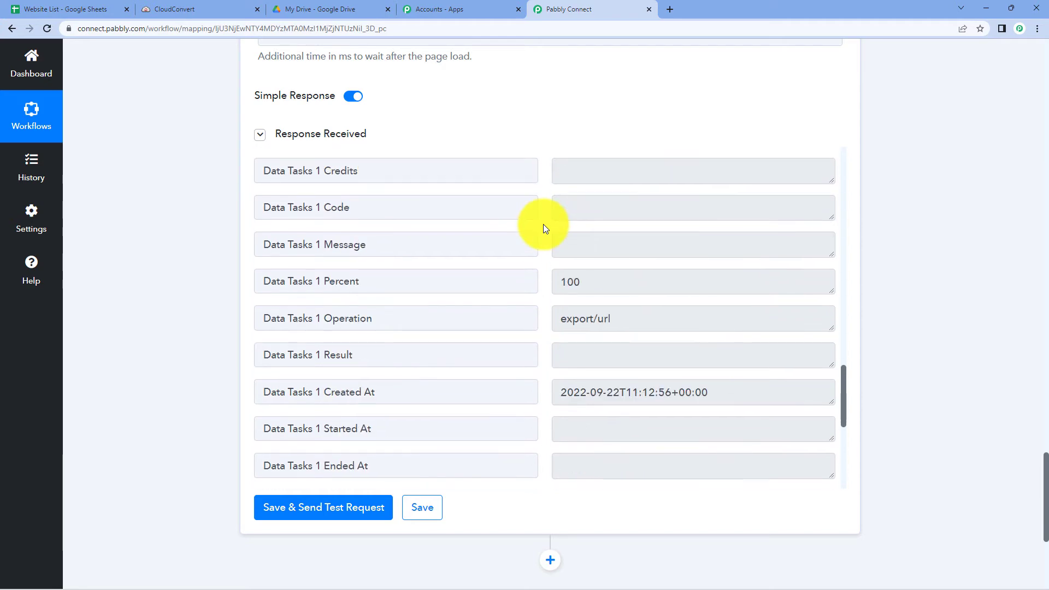
{"action": "scroll", "coordinate": [544, 227], "scroll_direction": "up", "scroll_amount": 18}
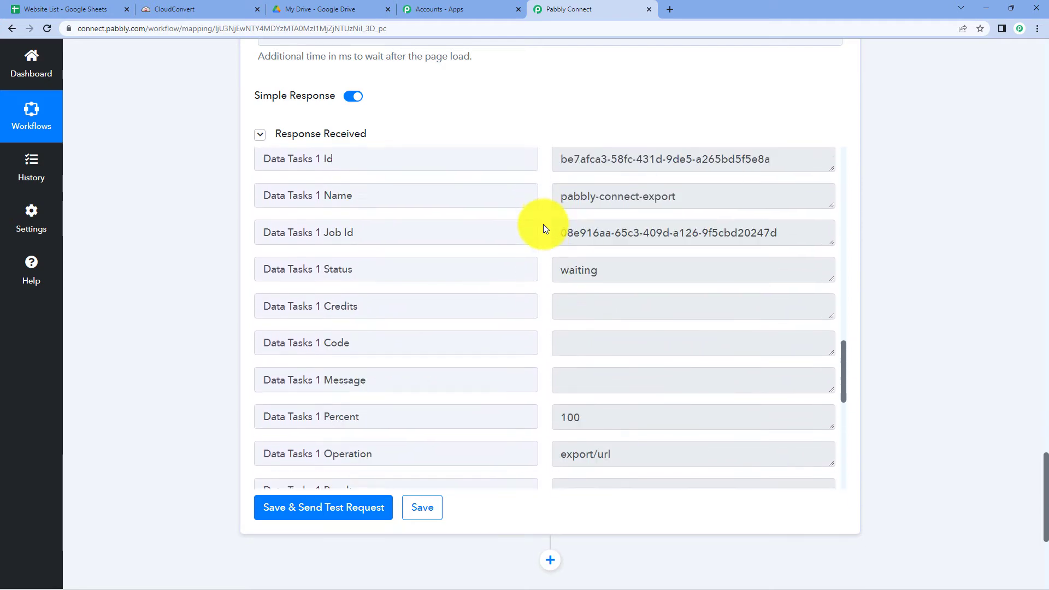
{"action": "scroll", "coordinate": [543, 224], "scroll_direction": "up", "scroll_amount": 10}
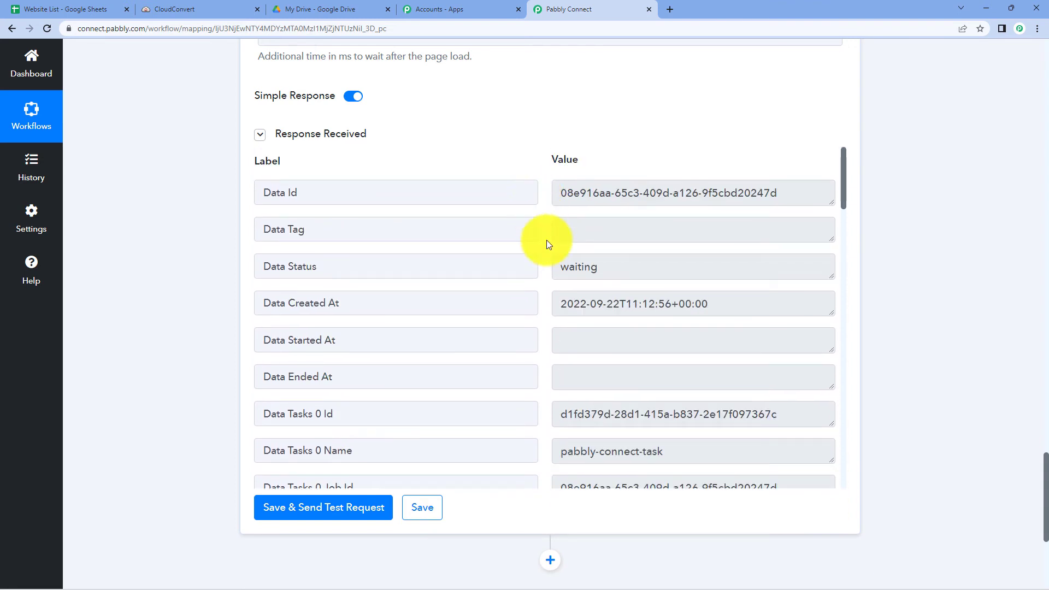
Examine the Data Tasks 0 Job Id label and its value in the CloudConvert response.
{"action": "scroll", "coordinate": [546, 240], "scroll_direction": "down", "scroll_amount": 4}
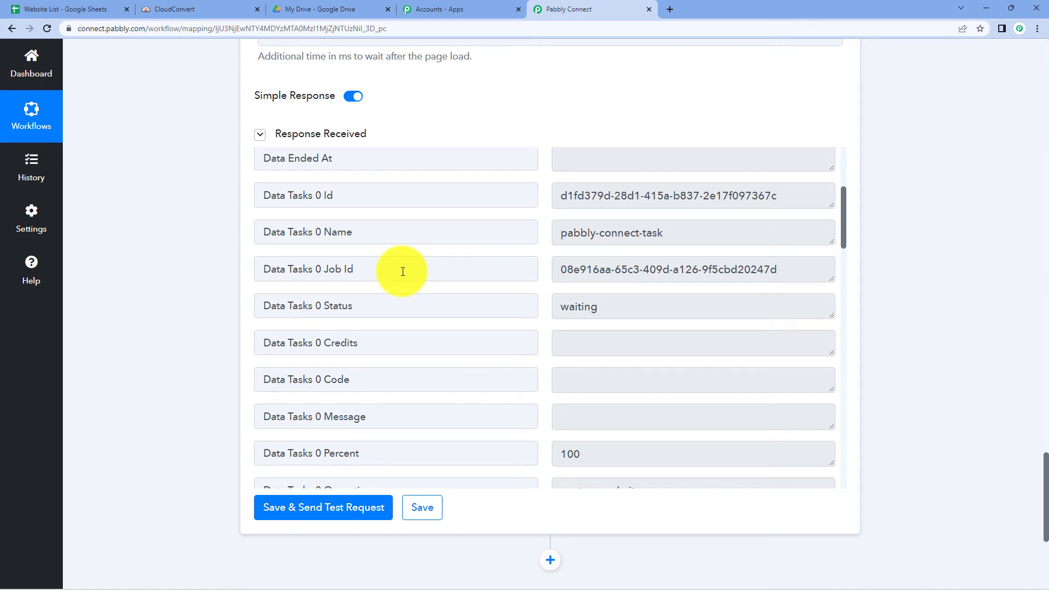
{"action": "left_click_drag", "start_coordinate": [403, 271], "coordinate": [228, 271]}
{"action": "left_click", "coordinate": [365, 271]}
{"action": "left_click_drag", "start_coordinate": [382, 270], "coordinate": [253, 270]}
{"action": "left_click", "coordinate": [355, 270]}
{"action": "left_click_drag", "start_coordinate": [564, 270], "coordinate": [802, 277]}
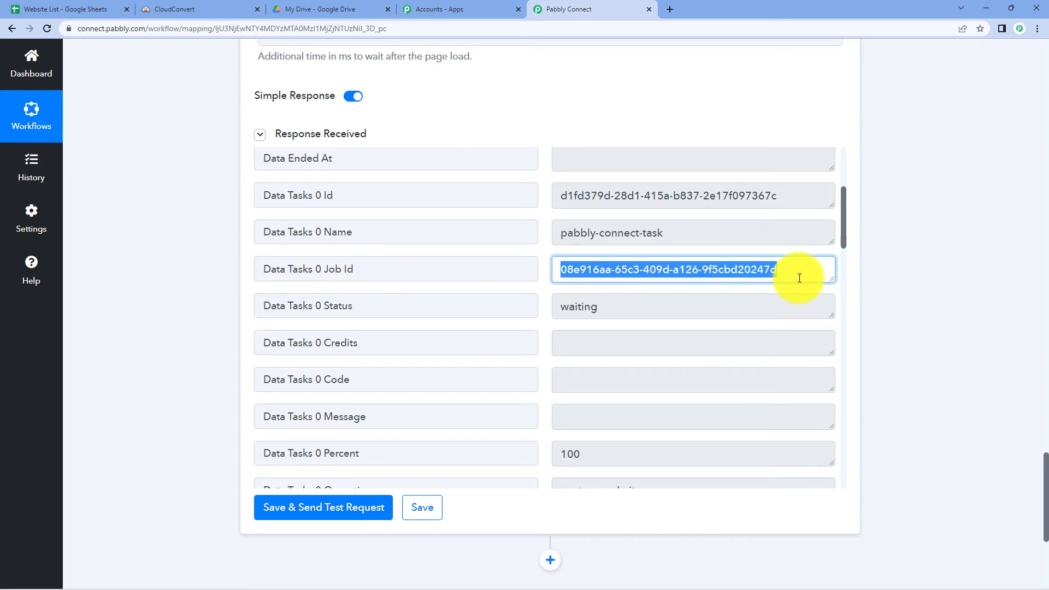
{"action": "left_click", "coordinate": [555, 247]}
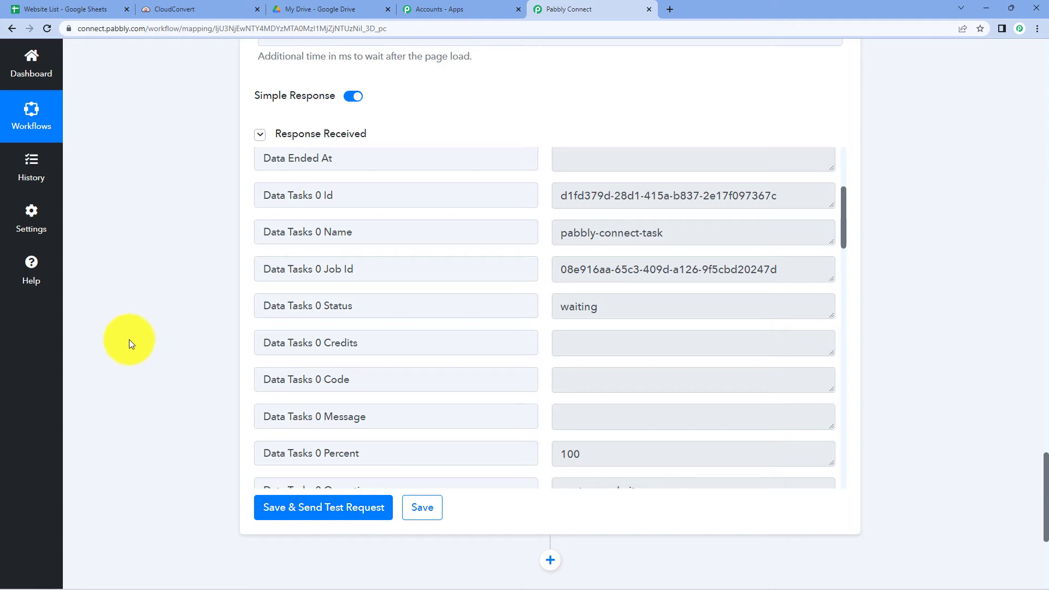
Add a Delay by Pabbly action after the CloudConvert action in the workflow.
{"action": "scroll", "coordinate": [140, 358], "scroll_direction": "up", "scroll_amount": 3}
{"action": "scroll", "coordinate": [140, 358], "scroll_direction": "up", "scroll_amount": 8}
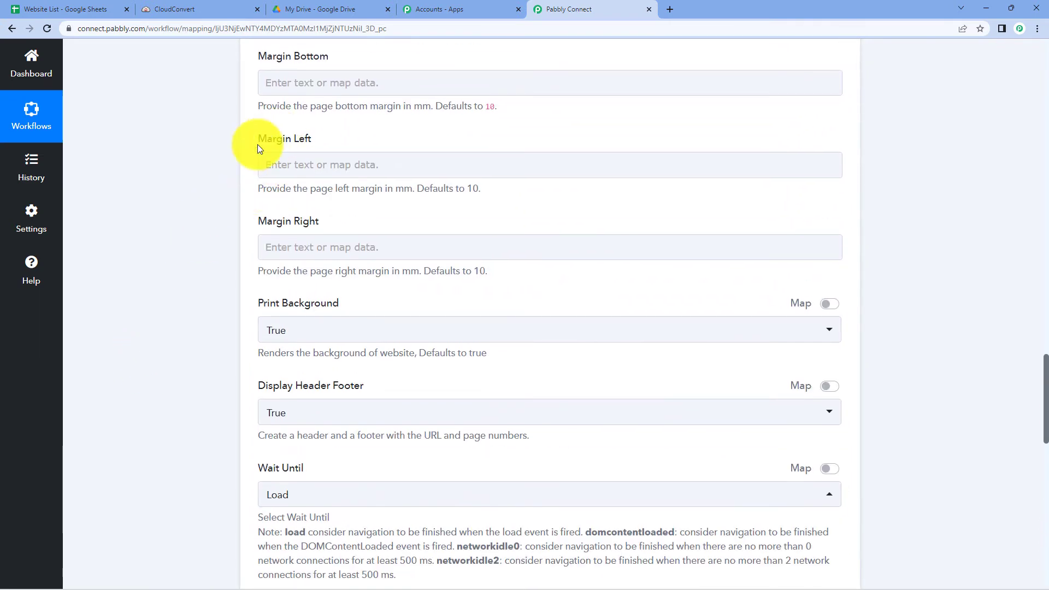
{"action": "scroll", "coordinate": [219, 180], "scroll_direction": "down", "scroll_amount": 6}
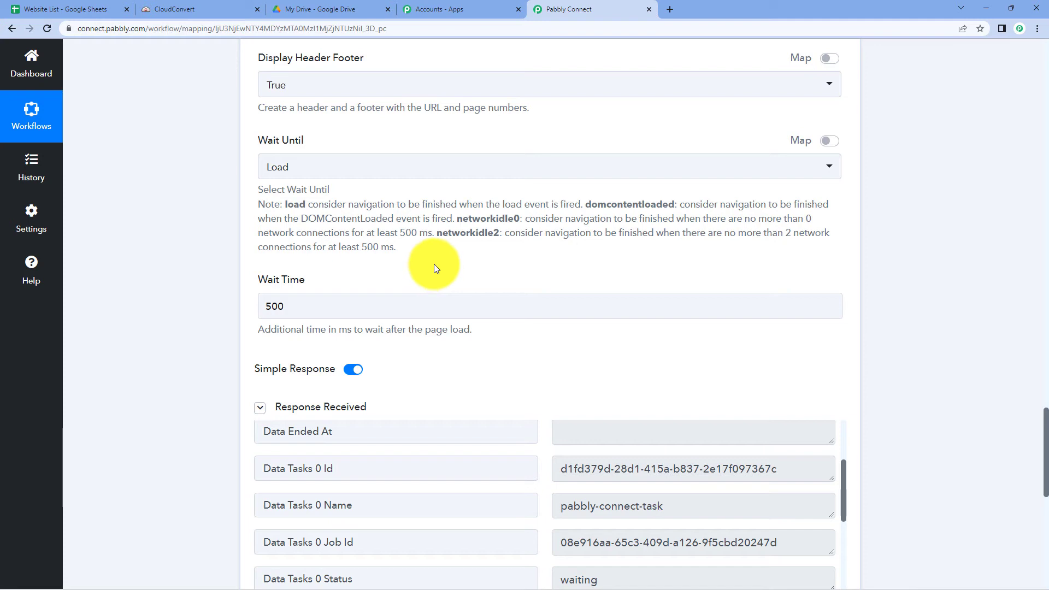
{"action": "scroll", "coordinate": [434, 264], "scroll_direction": "down", "scroll_amount": 9}
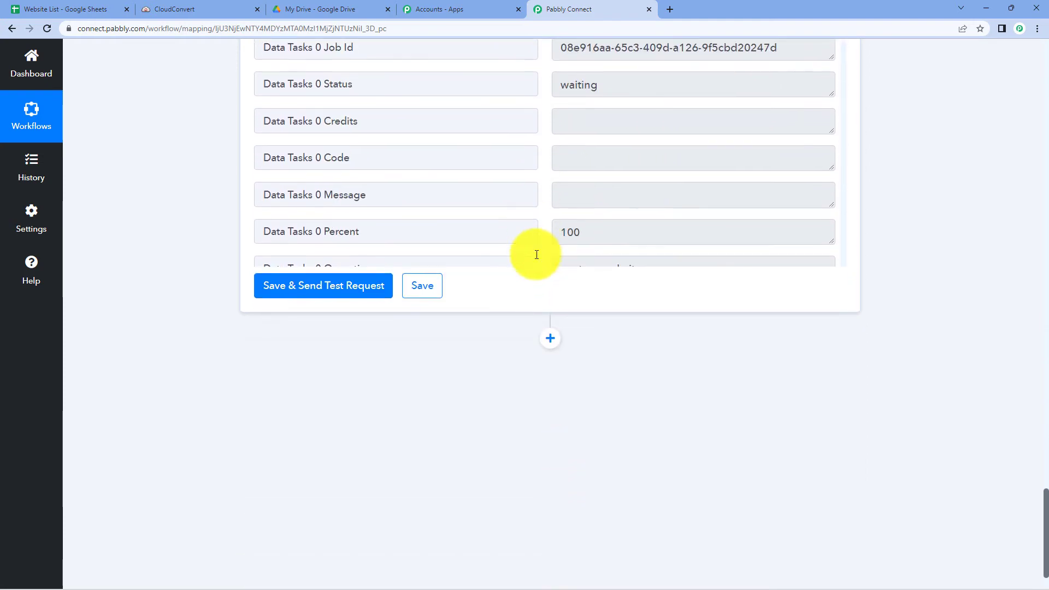
{"action": "scroll", "coordinate": [530, 279], "scroll_direction": "down", "scroll_amount": 2}
{"action": "left_click", "coordinate": [550, 274]}
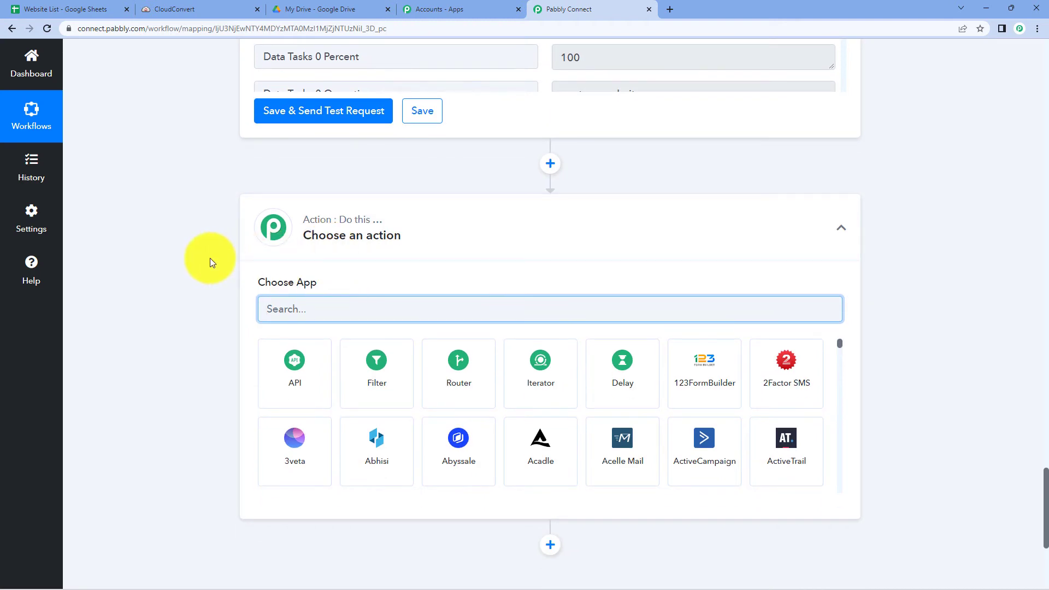
{"action": "type", "text": "Delay"}
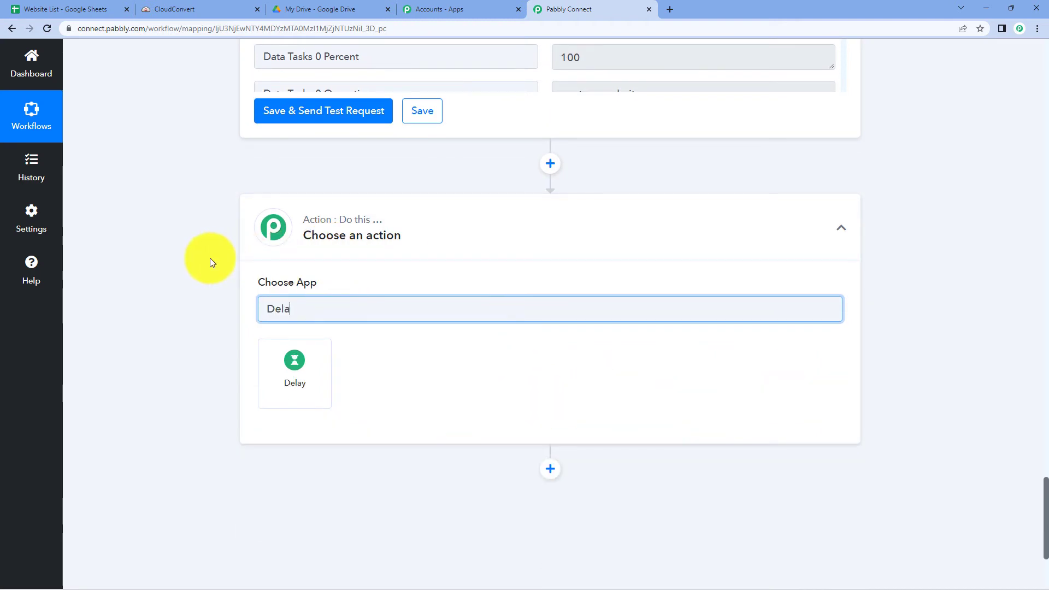
{"action": "left_click", "coordinate": [302, 386]}
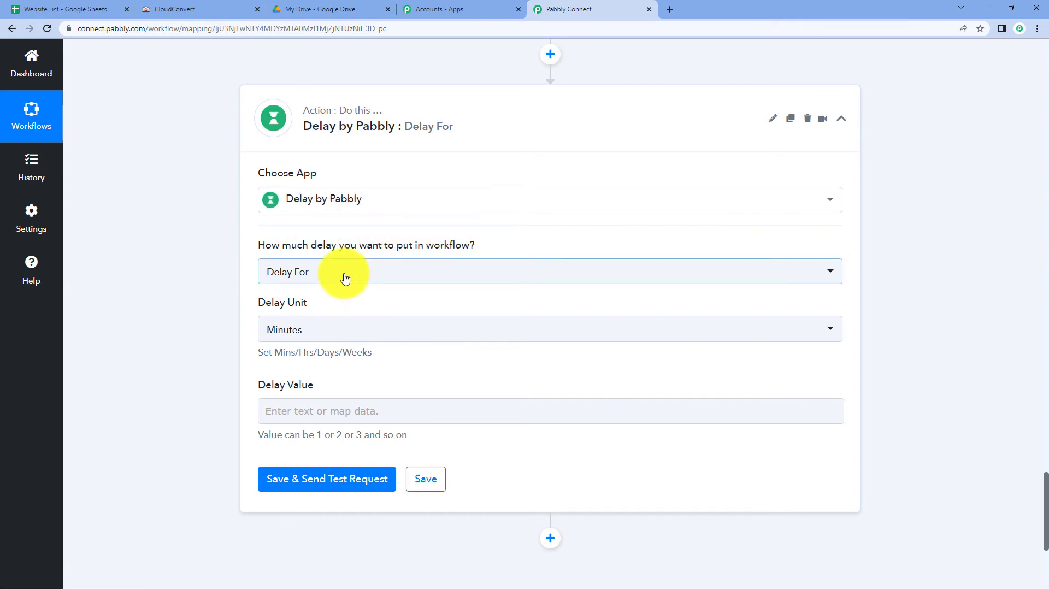
Configure the delay action as Delay For, with Minutes as the Delay Unit and a Delay Value of 1.
{"action": "left_click", "coordinate": [281, 281]}
{"action": "left_click", "coordinate": [294, 332]}
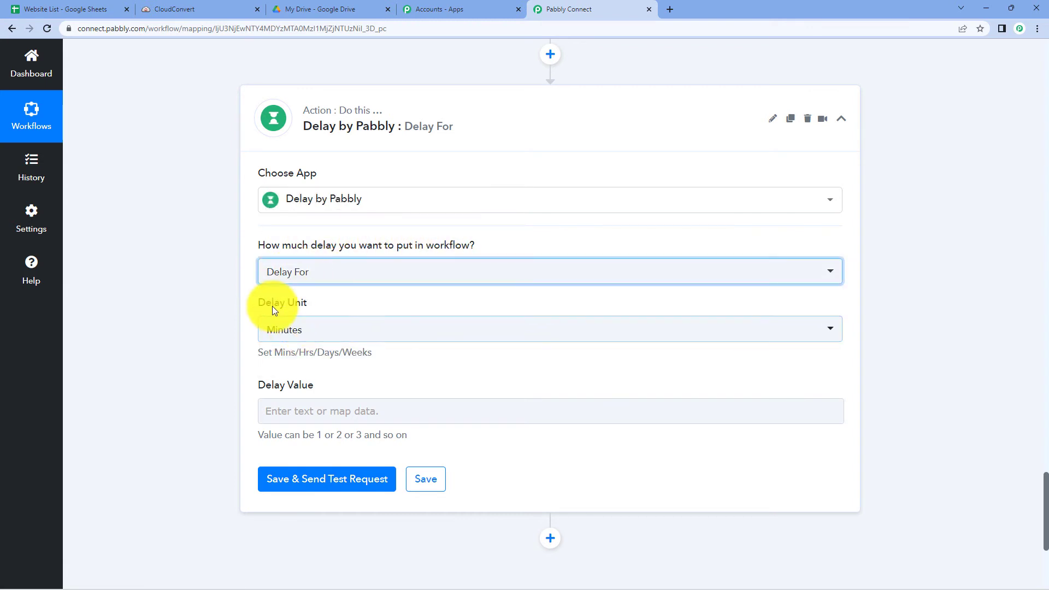
{"action": "left_click", "coordinate": [327, 341]}
{"action": "left_click", "coordinate": [301, 390]}
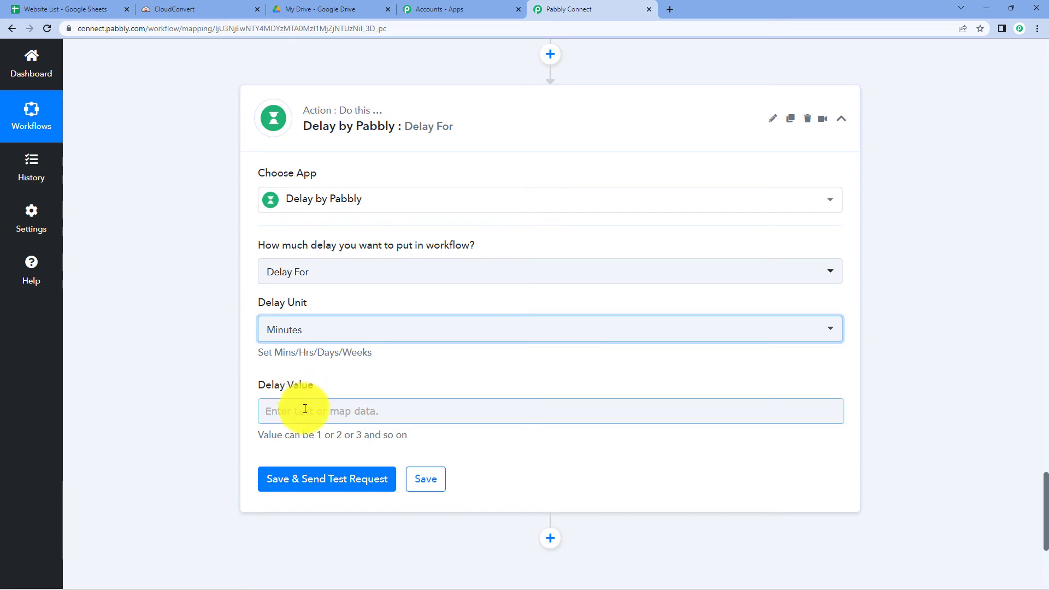
{"action": "left_click", "coordinate": [305, 410]}
{"action": "type", "text": "1"}
{"action": "scroll", "coordinate": [221, 425], "scroll_direction": "up", "scroll_amount": 2}
{"action": "left_click", "coordinate": [222, 425]}
{"action": "scroll", "coordinate": [222, 425], "scroll_direction": "down", "scroll_amount": 2}
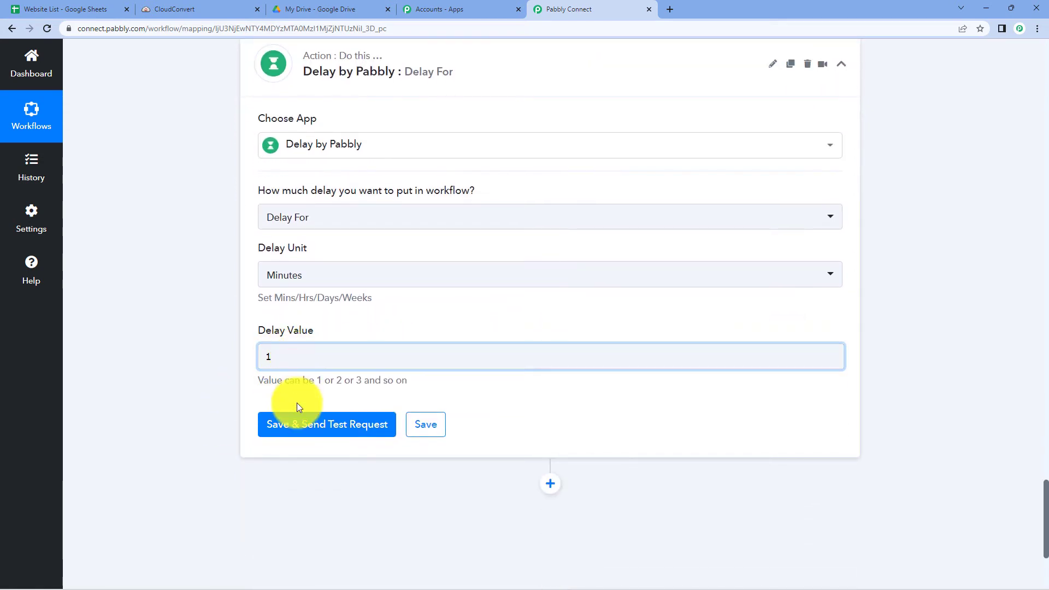
Save and test the delay action, and collapse the trigger, CloudConvert and delay steps of the workflow.
{"action": "left_click", "coordinate": [321, 428]}
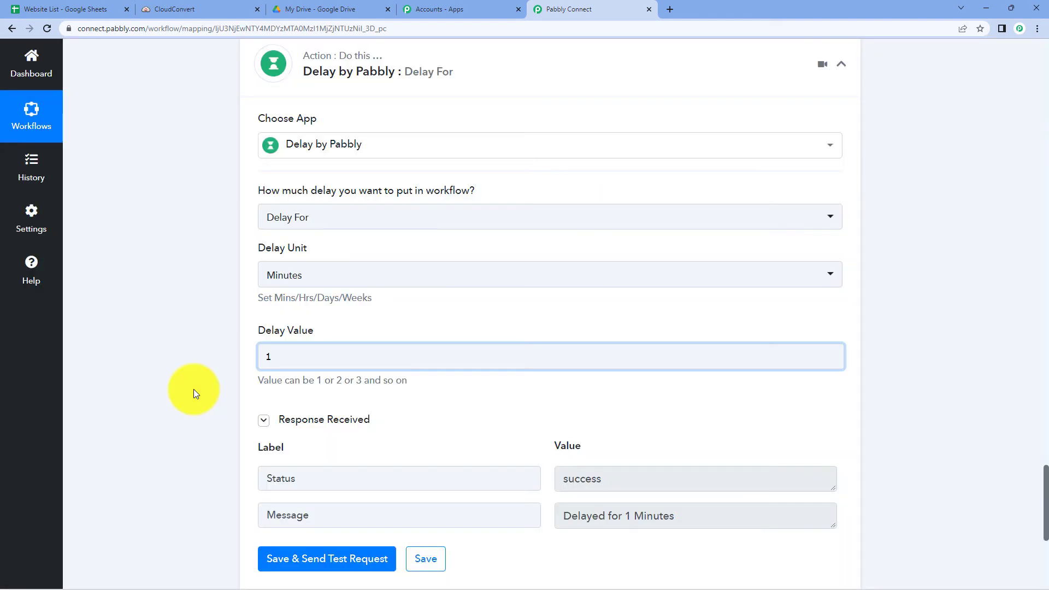
{"action": "scroll", "coordinate": [363, 403], "scroll_direction": "up", "scroll_amount": 6}
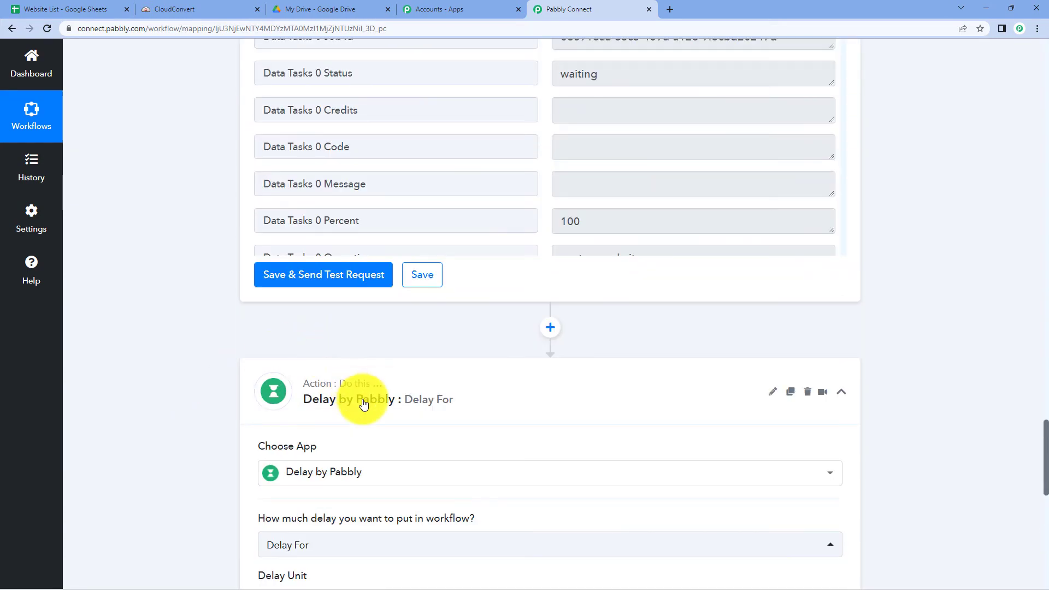
{"action": "left_click", "coordinate": [417, 366]}
{"action": "scroll", "coordinate": [524, 358], "scroll_direction": "up", "scroll_amount": 20}
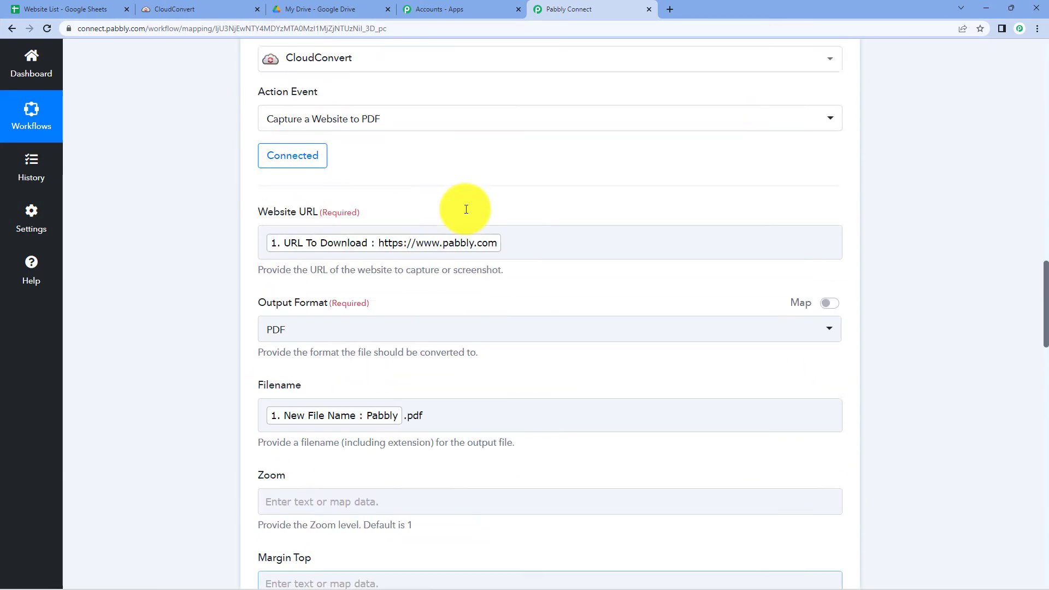
{"action": "scroll", "coordinate": [483, 170], "scroll_direction": "up", "scroll_amount": 20}
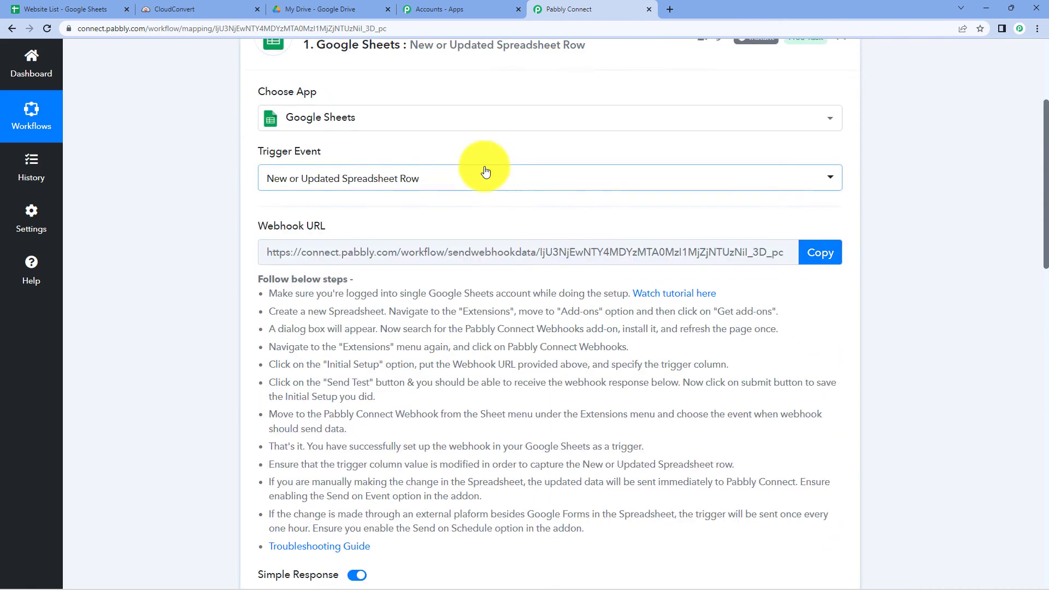
{"action": "left_click", "coordinate": [464, 216]}
{"action": "scroll", "coordinate": [234, 227], "scroll_direction": "down", "scroll_amount": 2}
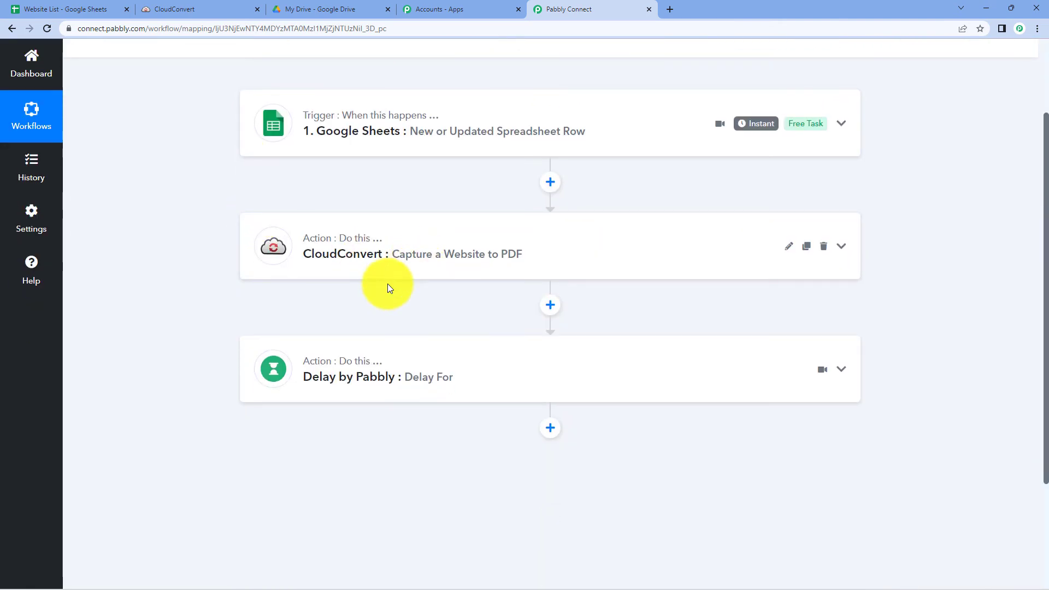
{"action": "scroll", "coordinate": [402, 270], "scroll_direction": "down", "scroll_amount": 1}
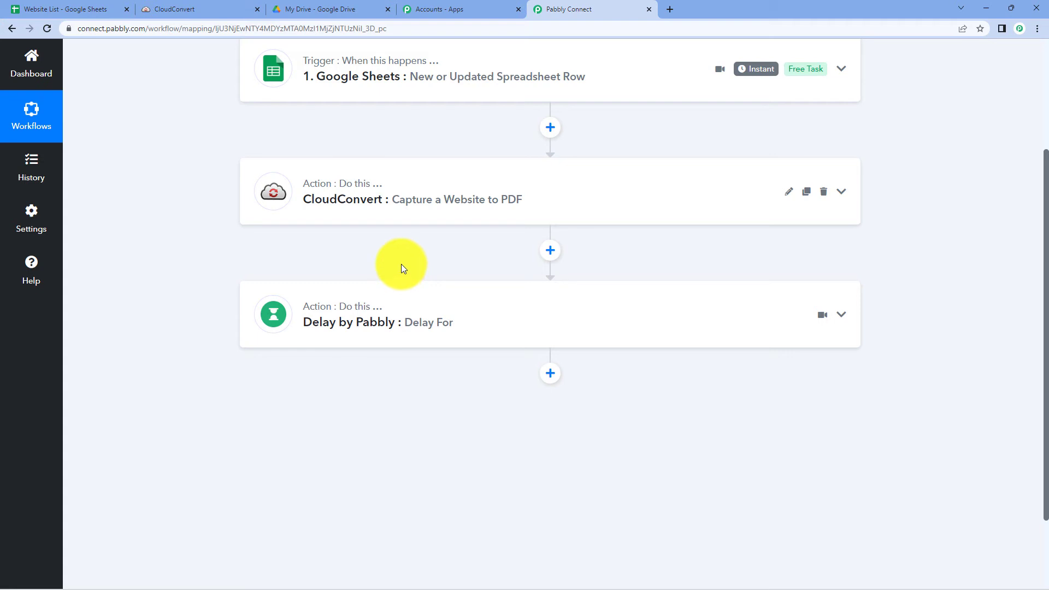
{"action": "scroll", "coordinate": [401, 264], "scroll_direction": "down", "scroll_amount": 2}
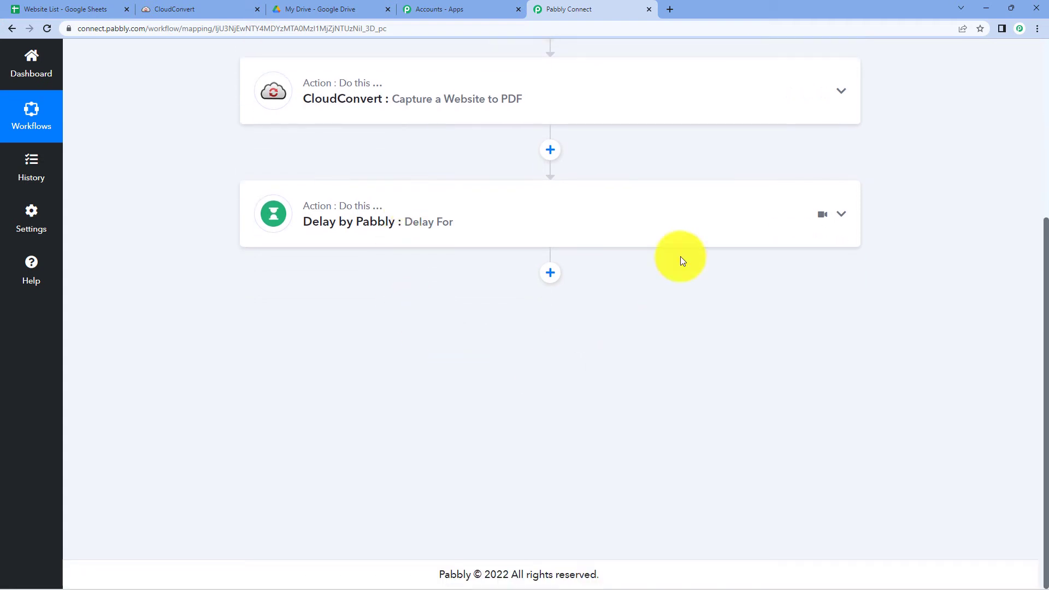
{"action": "left_click", "coordinate": [512, 117]}
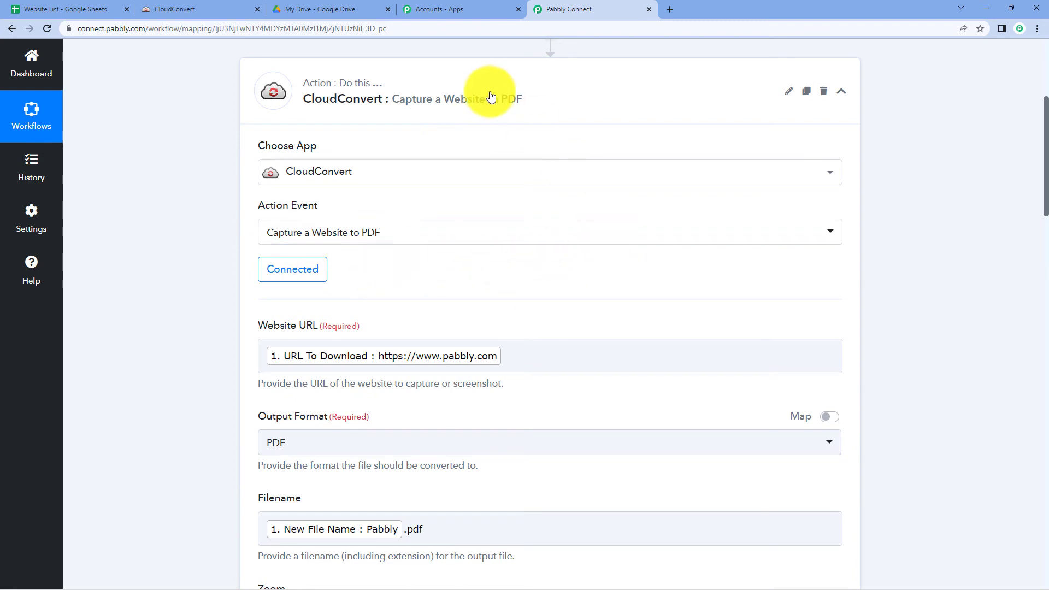
{"action": "left_click", "coordinate": [491, 97]}
Add a CloudConvert action after the delay with Get Job Details as its action event.
{"action": "left_click", "coordinate": [549, 273]}
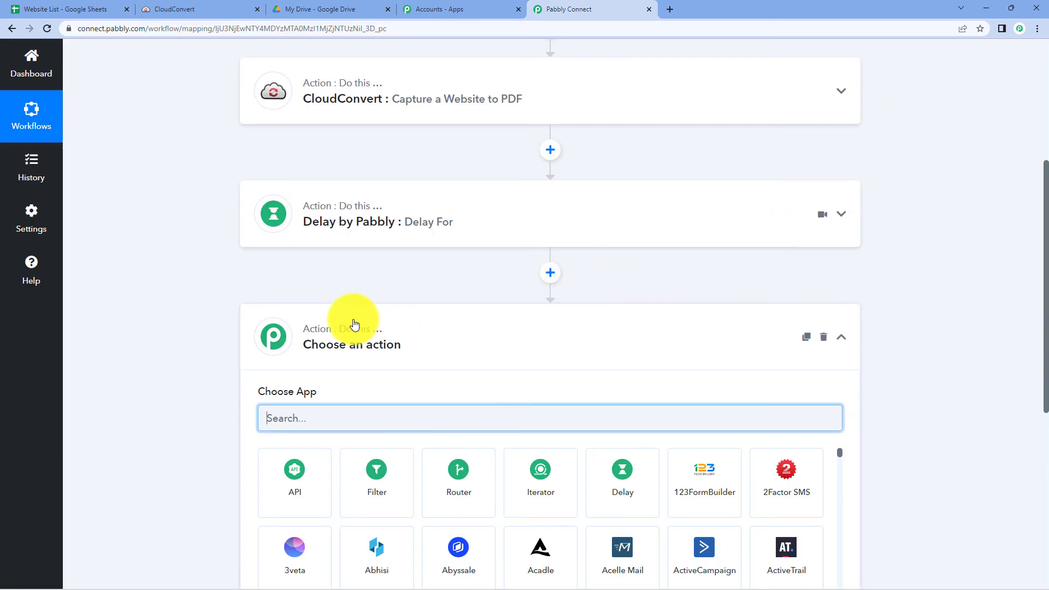
{"action": "type", "text": "Clo"}
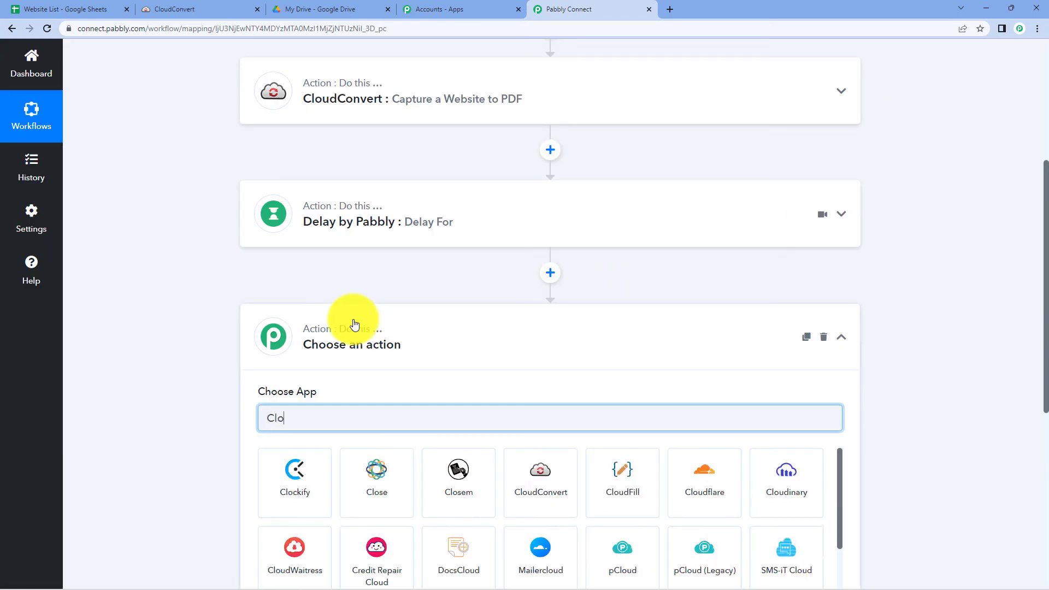
{"action": "type", "text": "dud"}
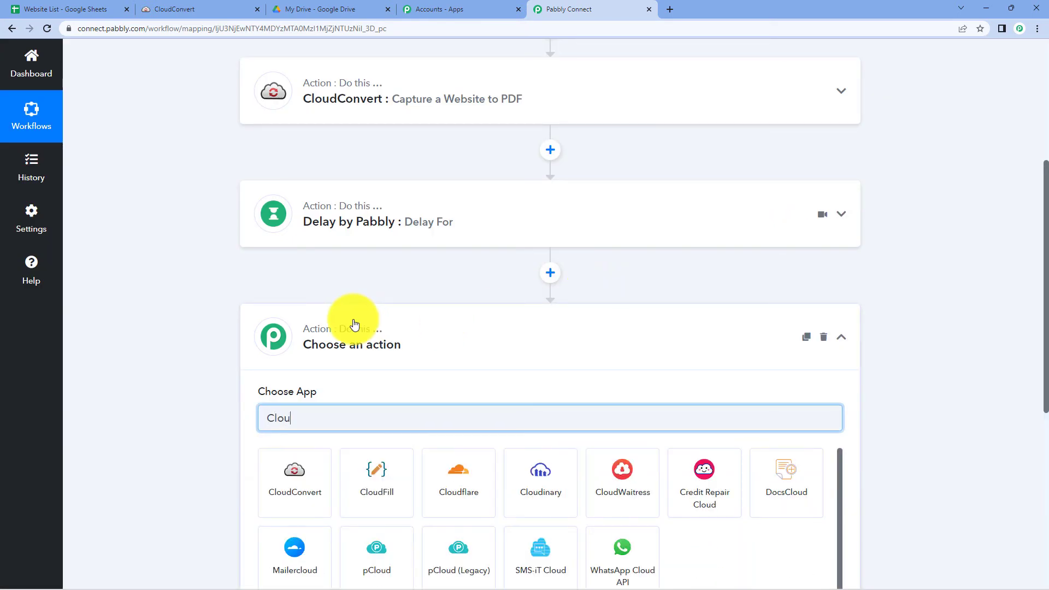
{"action": "left_click", "coordinate": [313, 468]}
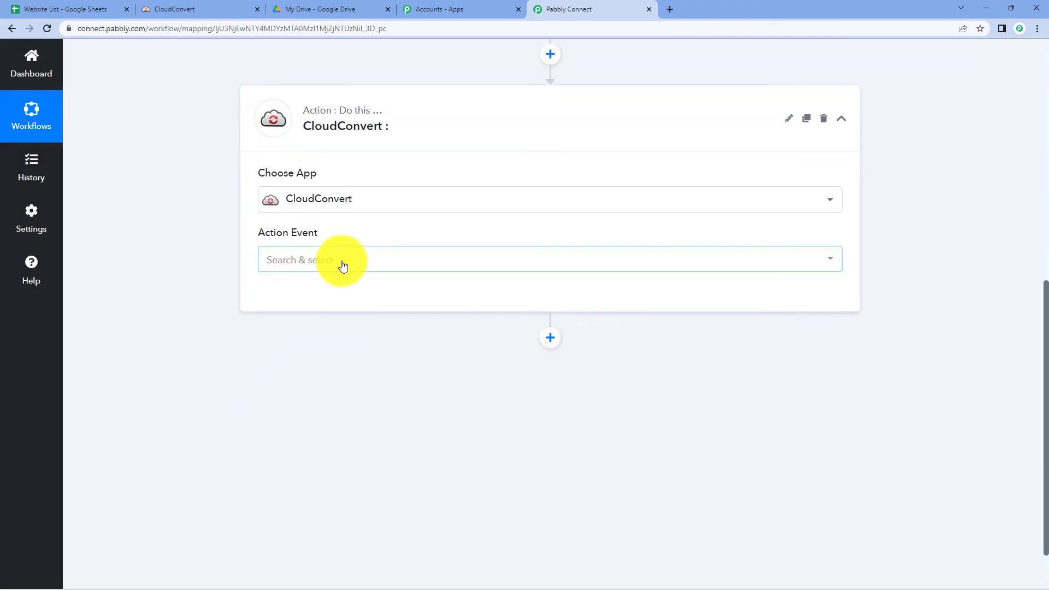
{"action": "left_click", "coordinate": [342, 266]}
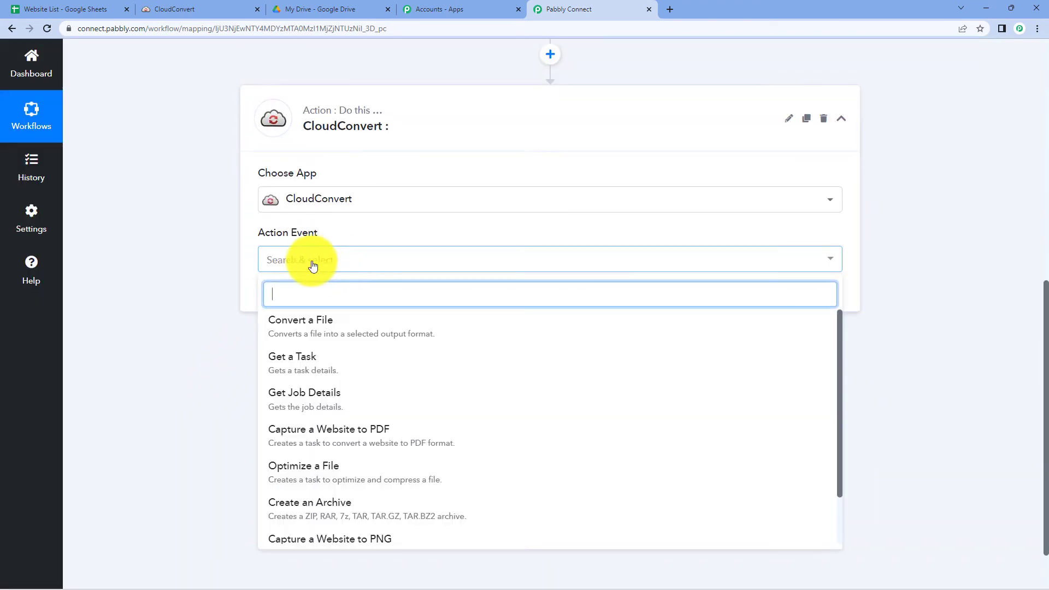
{"action": "scroll", "coordinate": [204, 295], "scroll_direction": "down", "scroll_amount": 1}
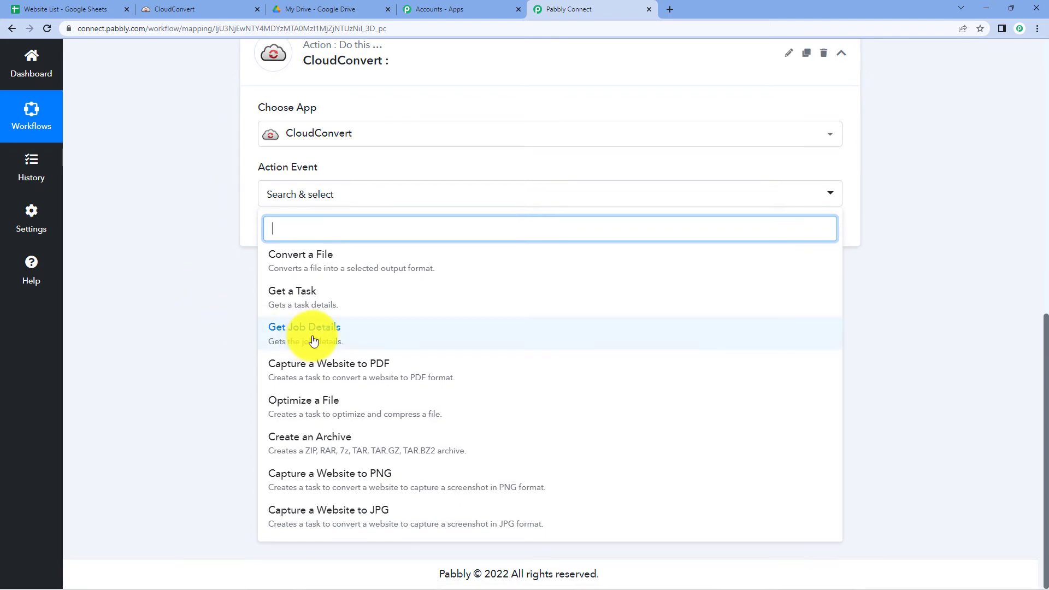
{"action": "left_click", "coordinate": [312, 338]}
Examine the Data Tasks 0 Job Id and its value in the response of the Capture a Website to PDF step.
{"action": "scroll", "coordinate": [361, 306], "scroll_direction": "up", "scroll_amount": 10}
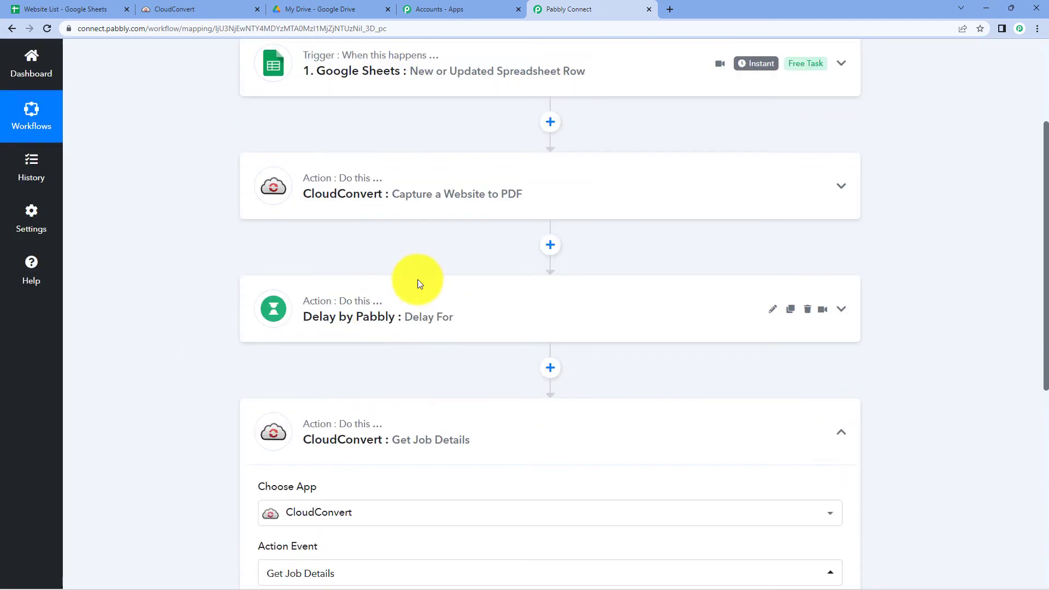
{"action": "left_click", "coordinate": [417, 181]}
{"action": "scroll", "coordinate": [185, 299], "scroll_direction": "down", "scroll_amount": 20}
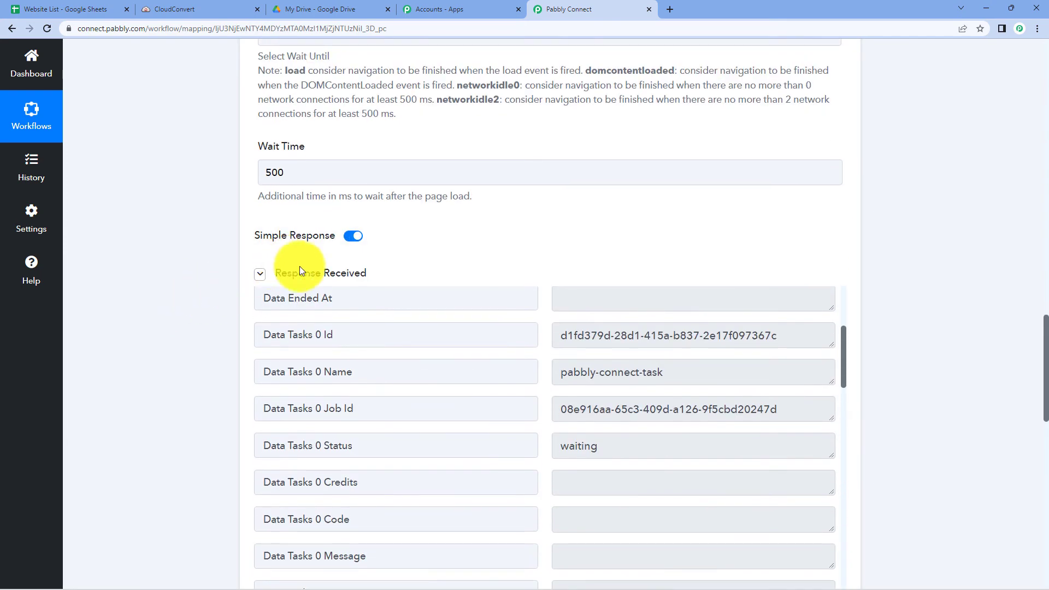
{"action": "left_click_drag", "start_coordinate": [356, 409], "coordinate": [255, 409]}
{"action": "left_click_drag", "start_coordinate": [561, 409], "coordinate": [874, 365]}
{"action": "left_click", "coordinate": [913, 346]}
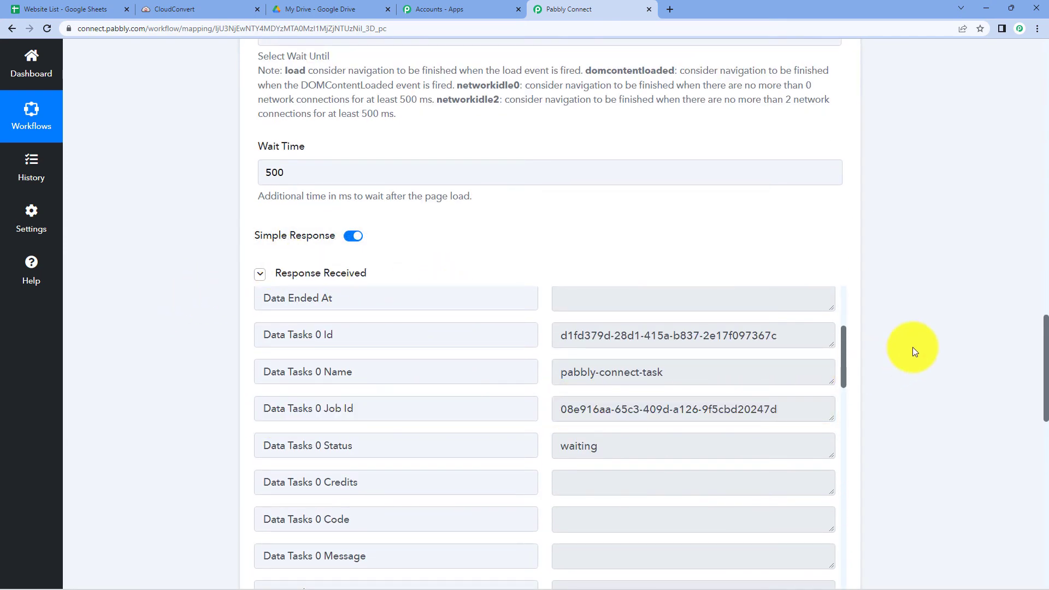
{"action": "scroll", "coordinate": [912, 347], "scroll_direction": "down", "scroll_amount": 7}
{"action": "scroll", "coordinate": [862, 257], "scroll_direction": "up", "scroll_amount": 3}
{"action": "left_click_drag", "start_coordinate": [811, 194], "coordinate": [557, 203]}
{"action": "scroll", "coordinate": [939, 280], "scroll_direction": "down", "scroll_amount": 10}
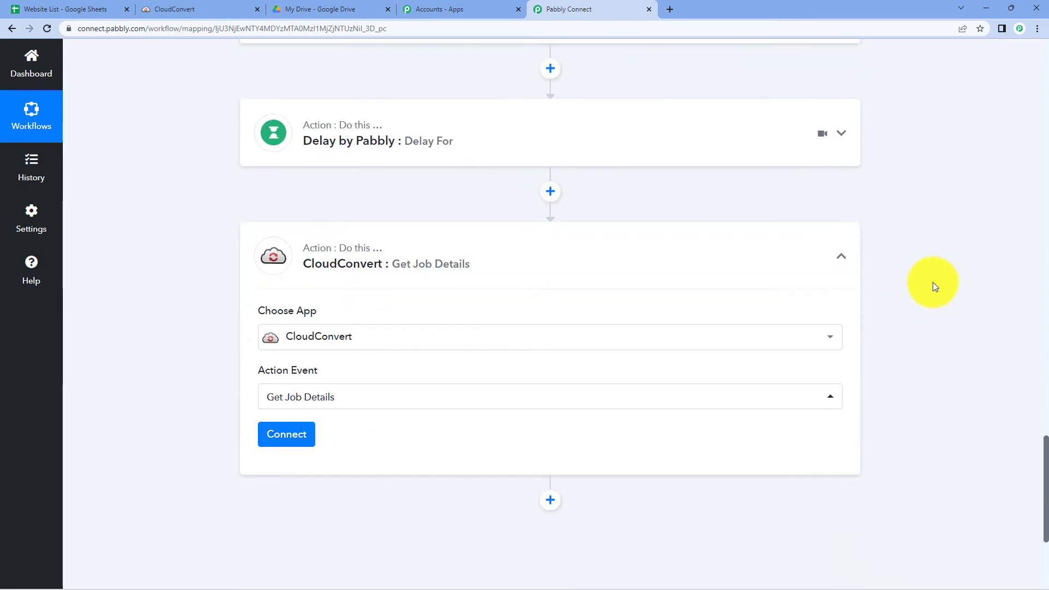
Connect Get Job Details through the existing CloudConvert #17 connection and map Job ID to the capture step's Data Tasks 0 Job Id.
{"action": "left_click", "coordinate": [287, 309]}
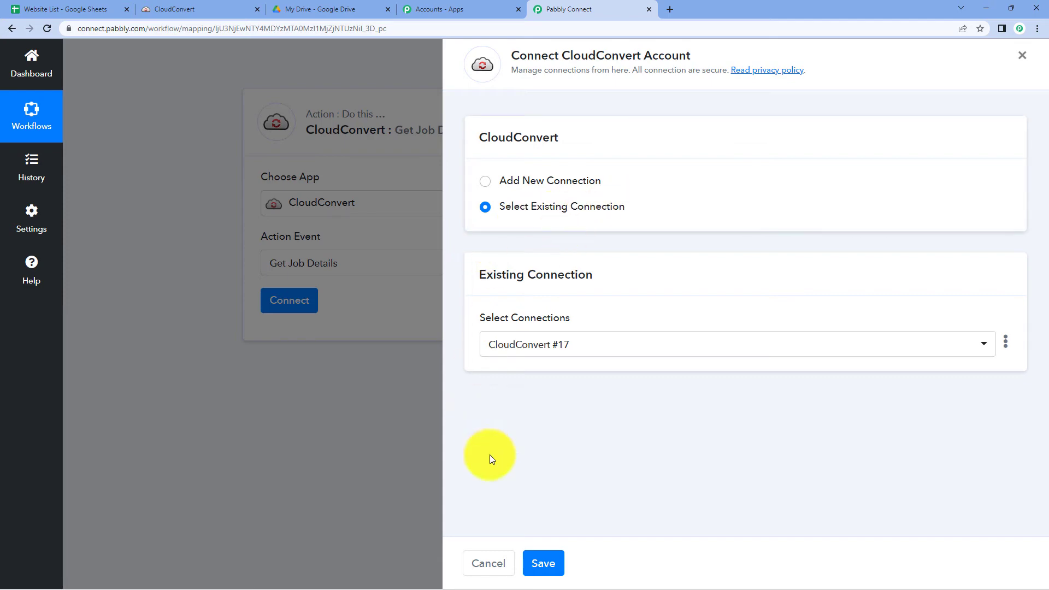
{"action": "left_click", "coordinate": [544, 565]}
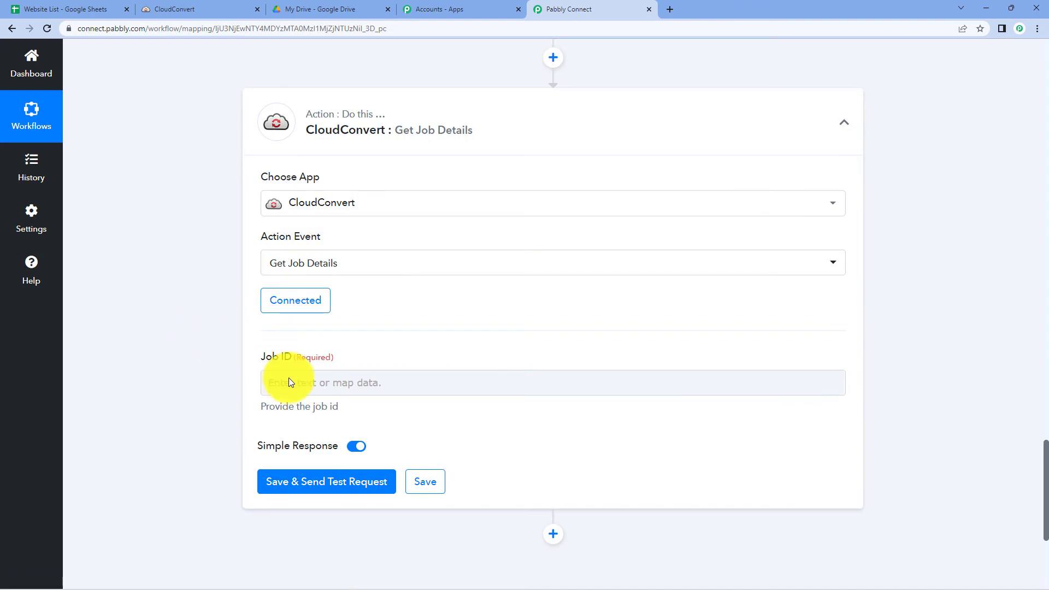
{"action": "scroll", "coordinate": [241, 337], "scroll_direction": "down", "scroll_amount": 1}
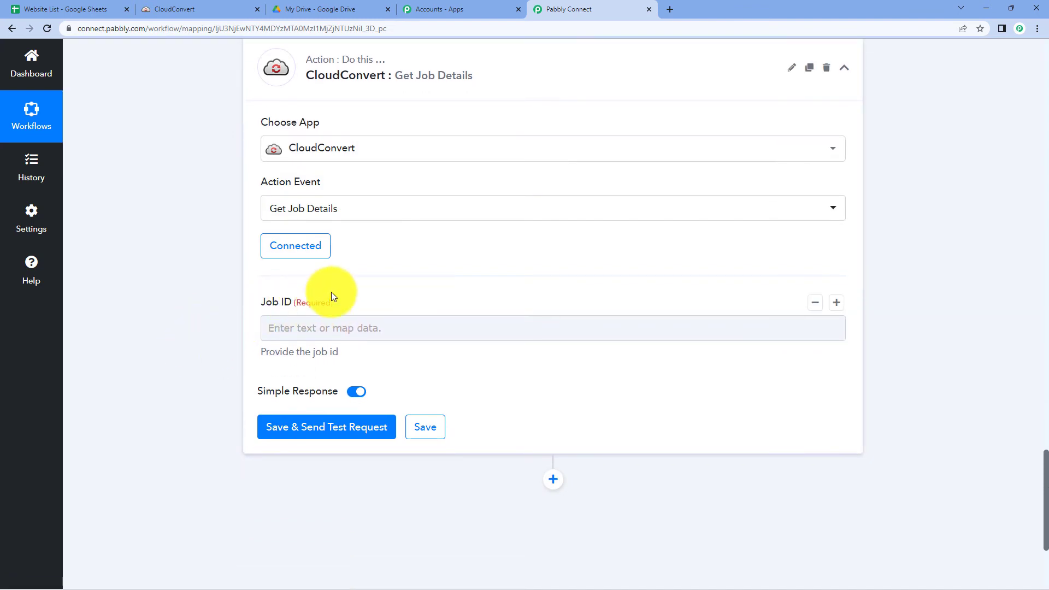
{"action": "left_click", "coordinate": [286, 328]}
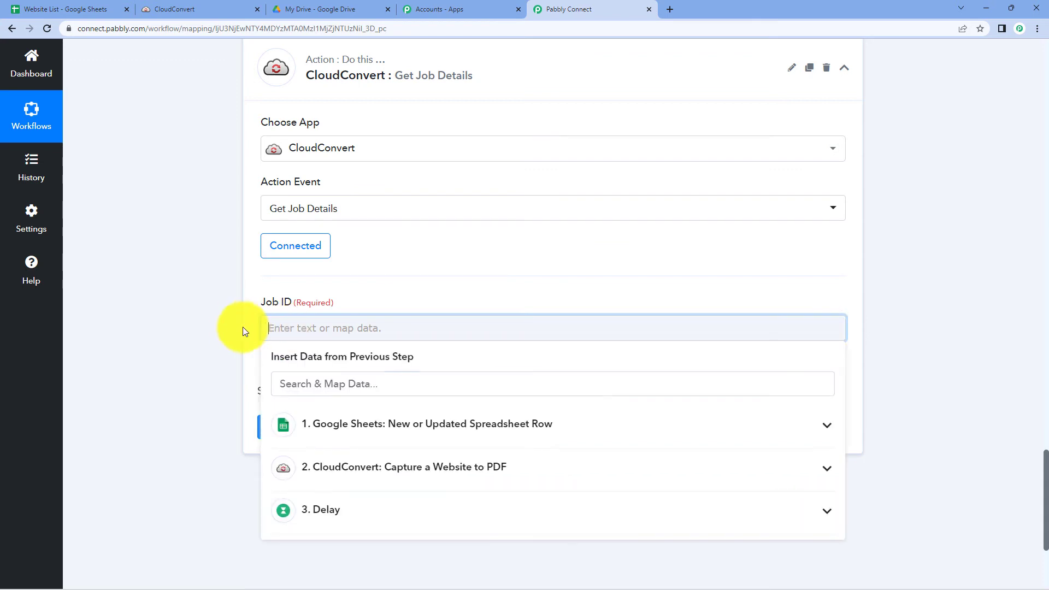
{"action": "scroll", "coordinate": [229, 340], "scroll_direction": "down", "scroll_amount": 1}
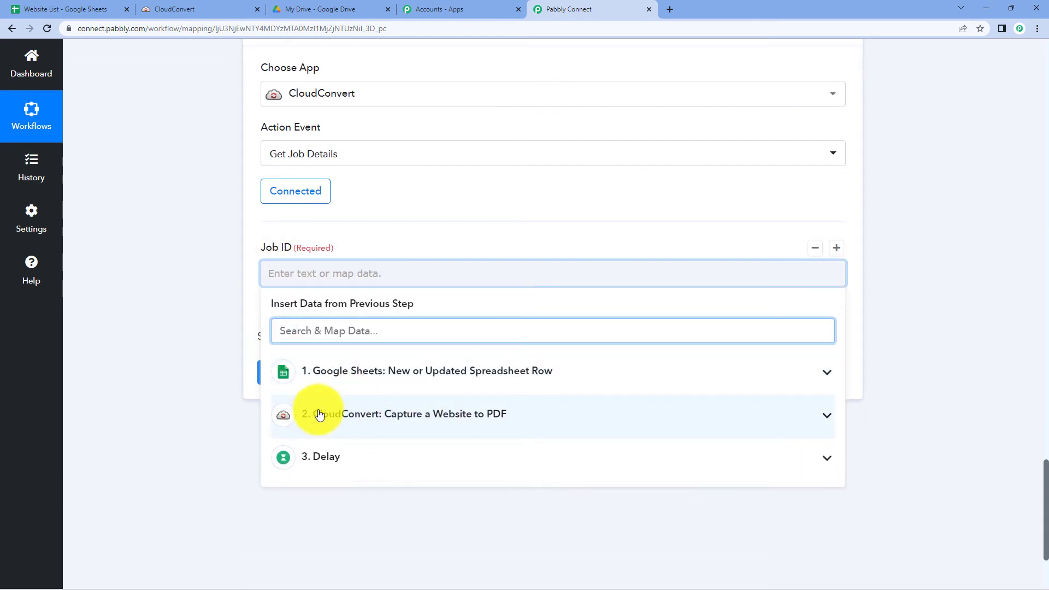
{"action": "left_click", "coordinate": [386, 417]}
{"action": "scroll", "coordinate": [213, 391], "scroll_direction": "down", "scroll_amount": 3}
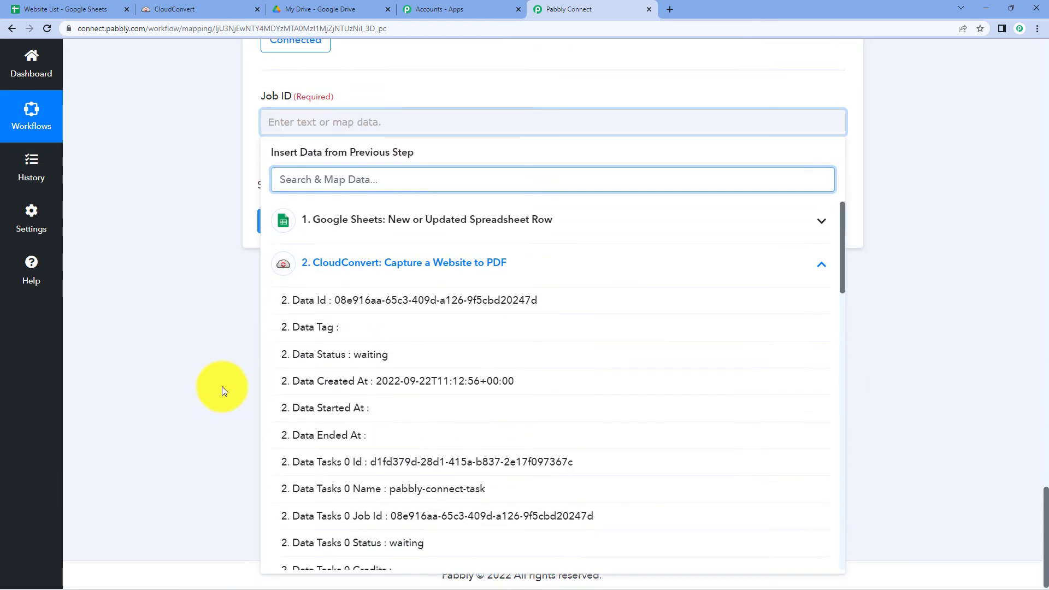
{"action": "scroll", "coordinate": [306, 350], "scroll_direction": "down", "scroll_amount": 2}
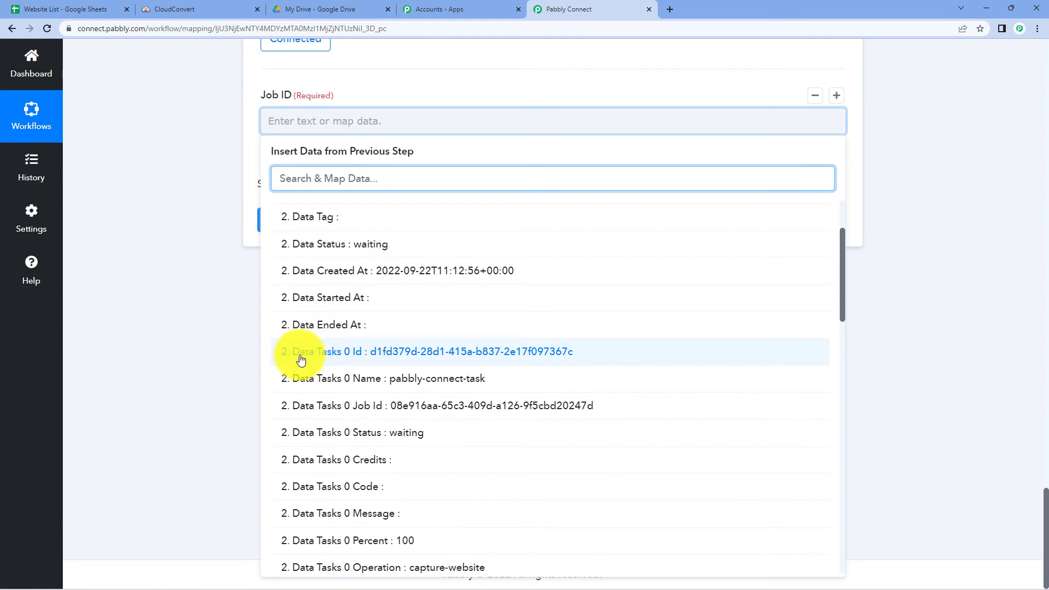
{"action": "left_click", "coordinate": [370, 416]}
{"action": "left_click", "coordinate": [146, 265]}
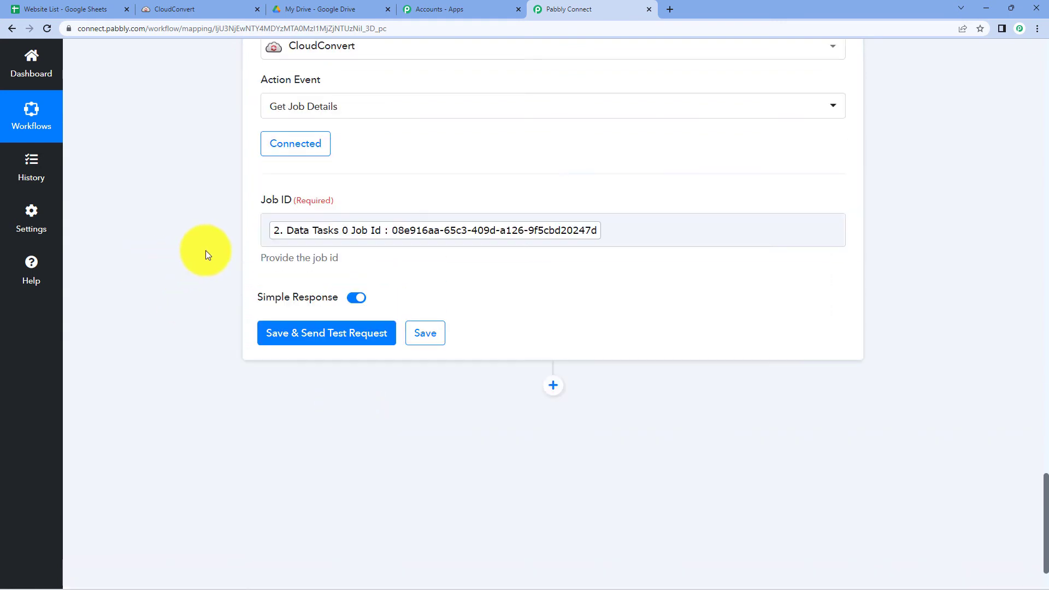
Save and test the Get Job Details action, and review the job status and result file entries in its response.
{"action": "left_click", "coordinate": [338, 339]}
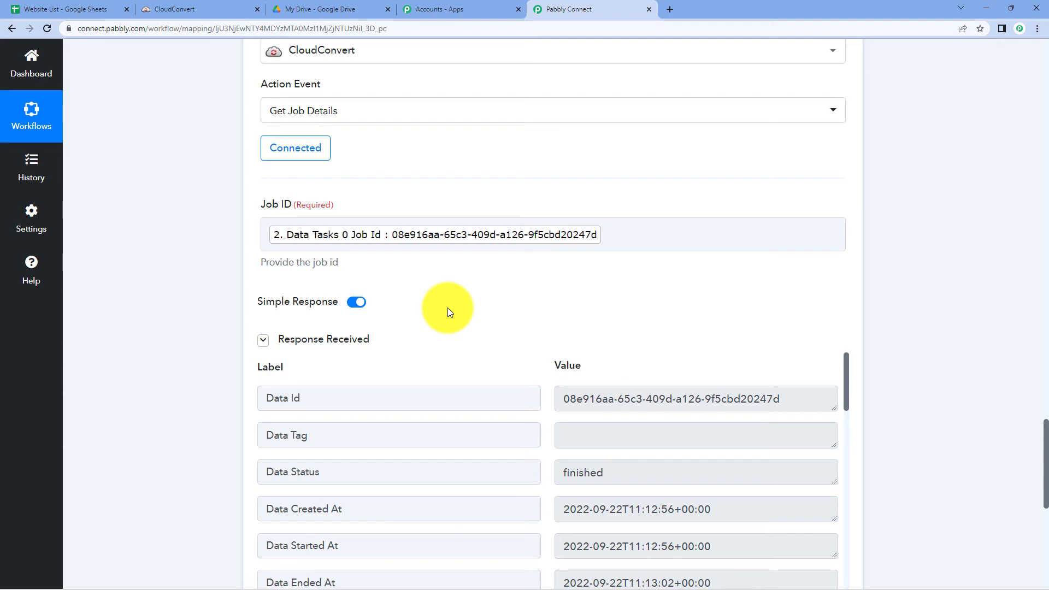
{"action": "scroll", "coordinate": [447, 307], "scroll_direction": "down", "scroll_amount": 3}
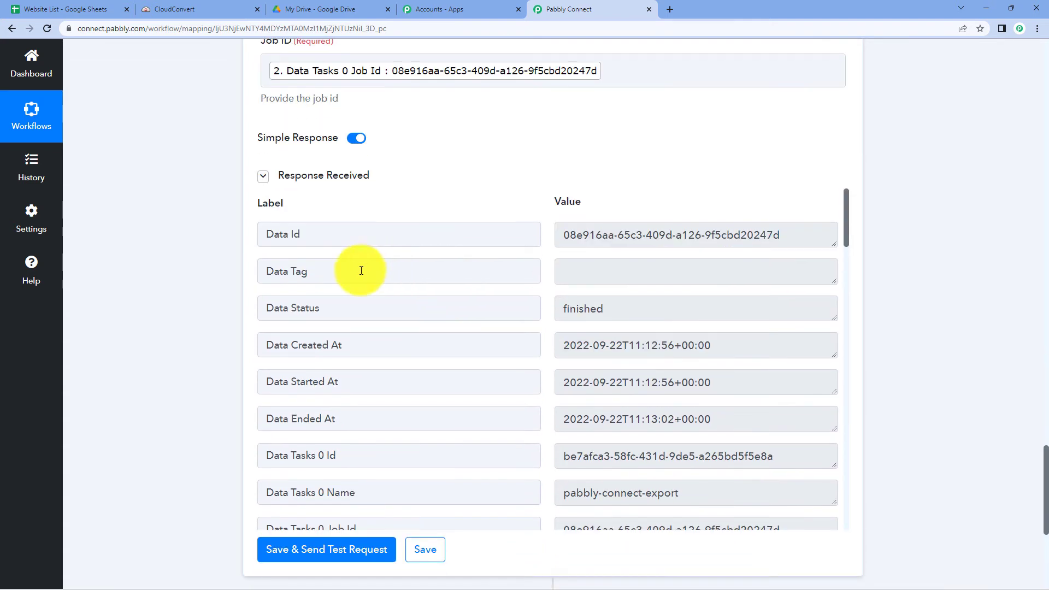
{"action": "scroll", "coordinate": [527, 255], "scroll_direction": "down", "scroll_amount": 5}
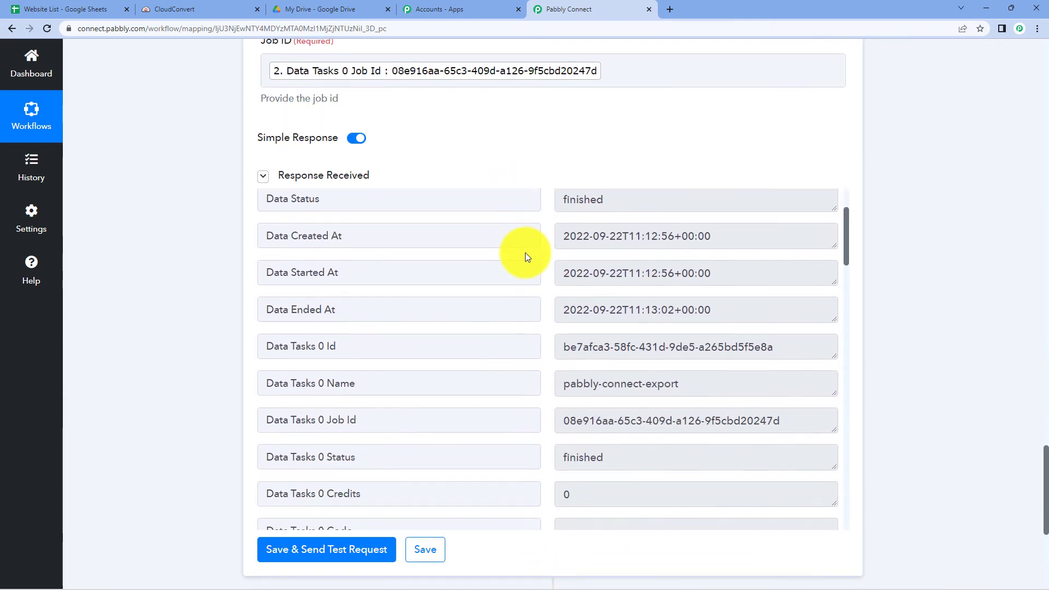
{"action": "left_click_drag", "start_coordinate": [629, 295], "coordinate": [548, 299]}
{"action": "left_click", "coordinate": [548, 300]}
{"action": "scroll", "coordinate": [549, 300], "scroll_direction": "down", "scroll_amount": 2}
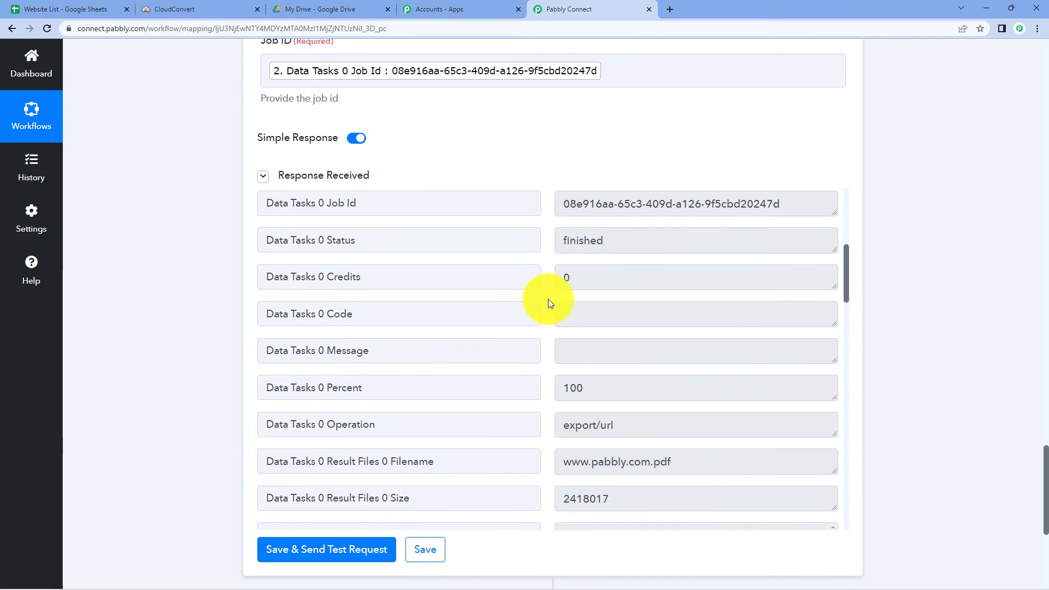
{"action": "scroll", "coordinate": [548, 300], "scroll_direction": "down", "scroll_amount": 3}
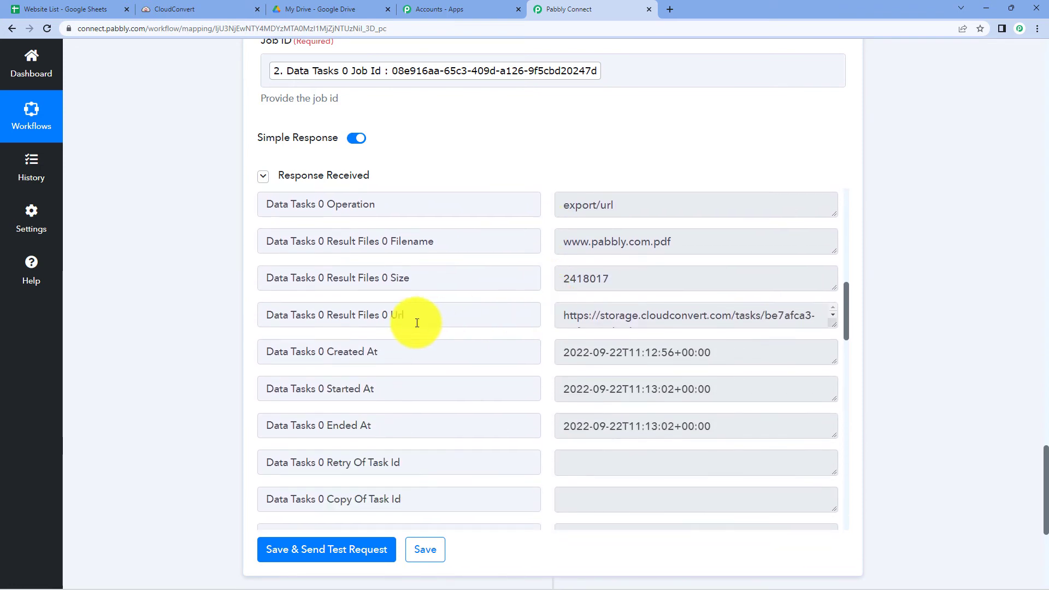
Enlarge the Data Tasks 0 Result Files 0 Url value in the Get Job Details response and copy the full link.
{"action": "left_click_drag", "start_coordinate": [424, 320], "coordinate": [263, 315]}
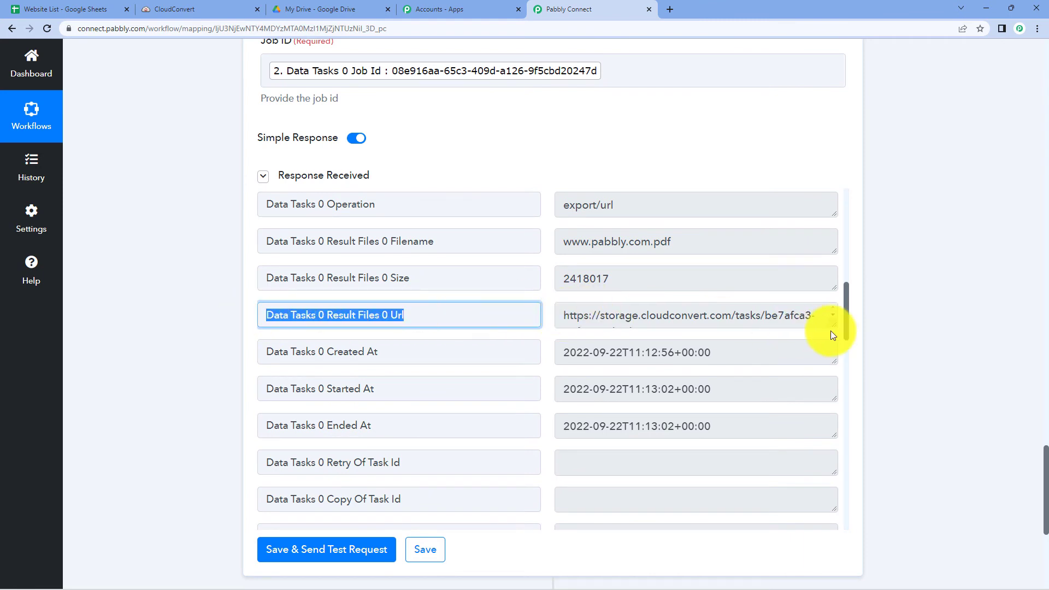
{"action": "left_click_drag", "start_coordinate": [831, 340], "coordinate": [733, 452]}
{"action": "left_click", "coordinate": [572, 370]}
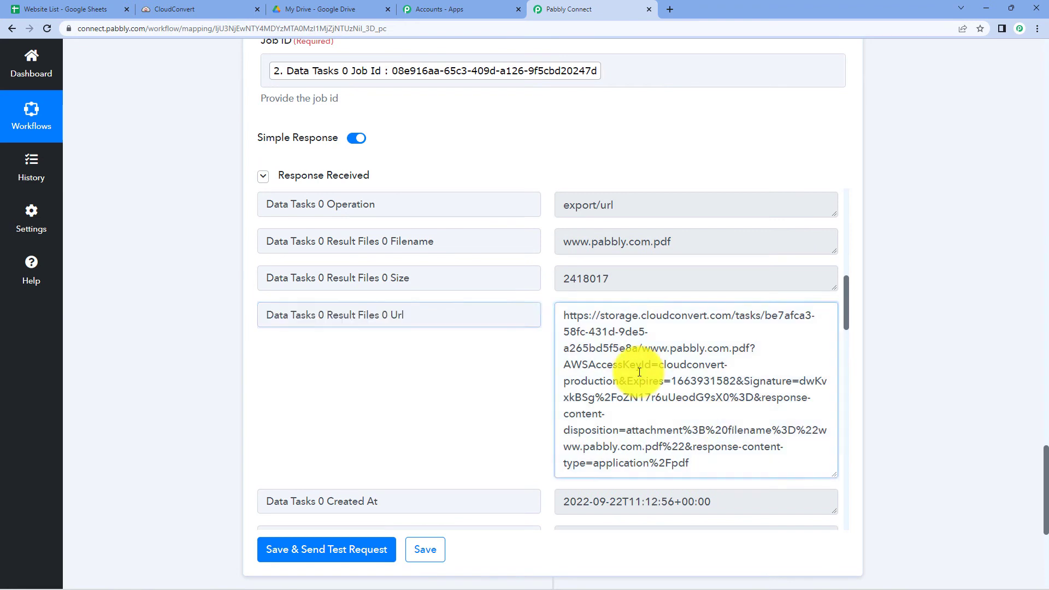
{"action": "right_click", "coordinate": [638, 367]}
{"action": "double_click", "coordinate": [631, 365]}
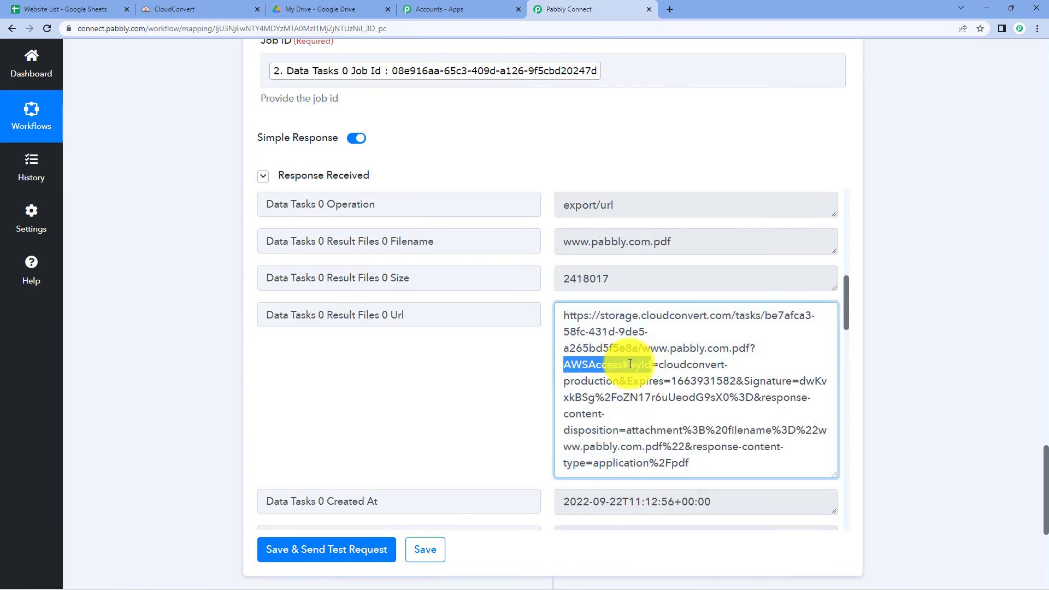
{"action": "key", "text": "ctrl+a"}
{"action": "right_click", "coordinate": [602, 336]}
{"action": "left_click", "coordinate": [634, 368]}
{"action": "left_click", "coordinate": [506, 332]}
{"action": "left_click", "coordinate": [670, 13]}
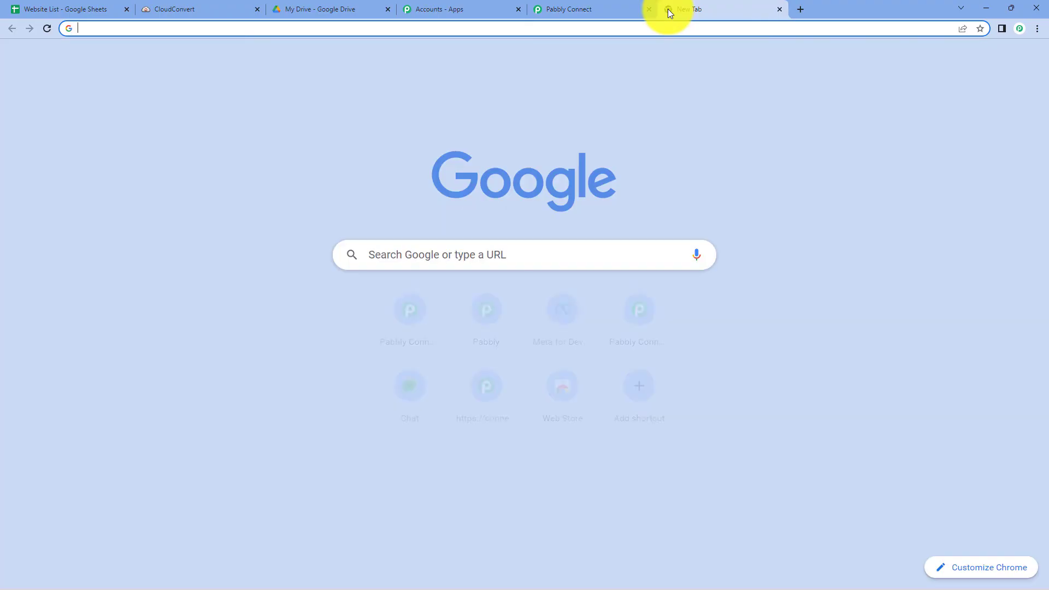
{"action": "key", "text": "ctrl+v"}
{"action": "key", "text": "Return"}
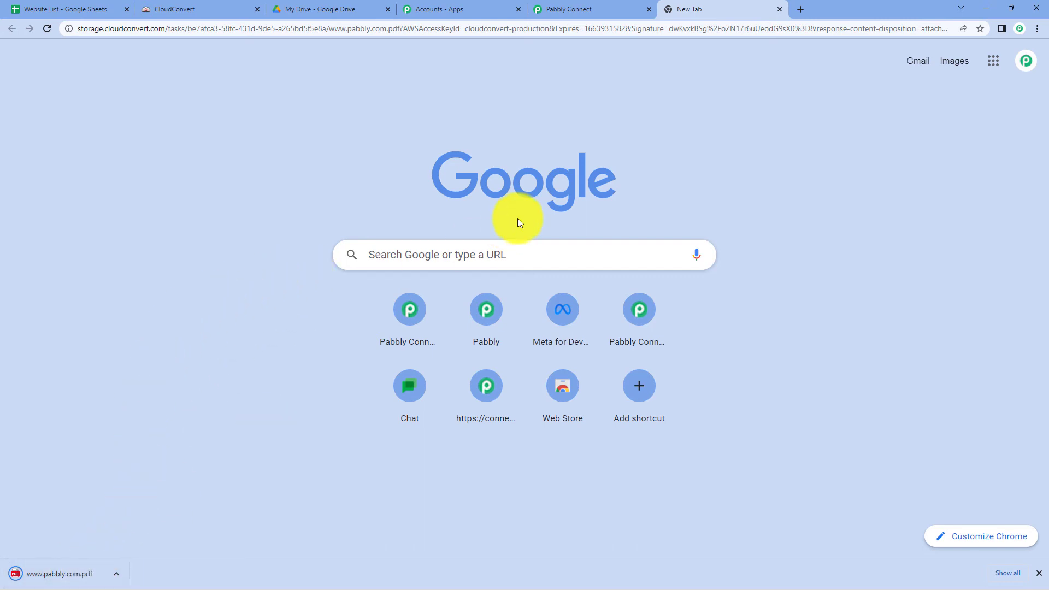
{"action": "left_click", "coordinate": [85, 578]}
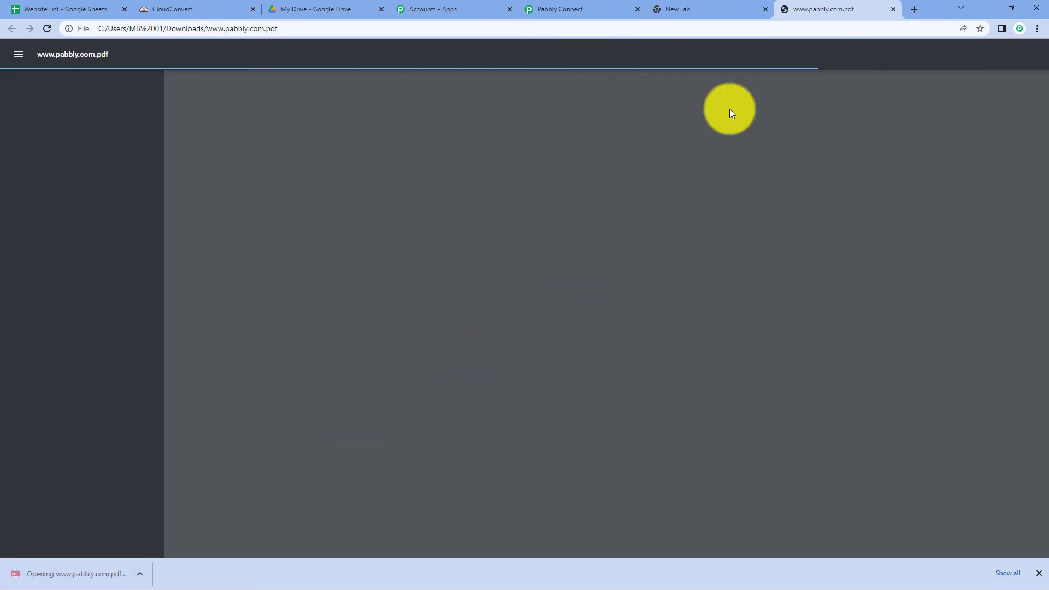
{"action": "scroll", "coordinate": [776, 183], "scroll_direction": "up", "scroll_amount": 2}
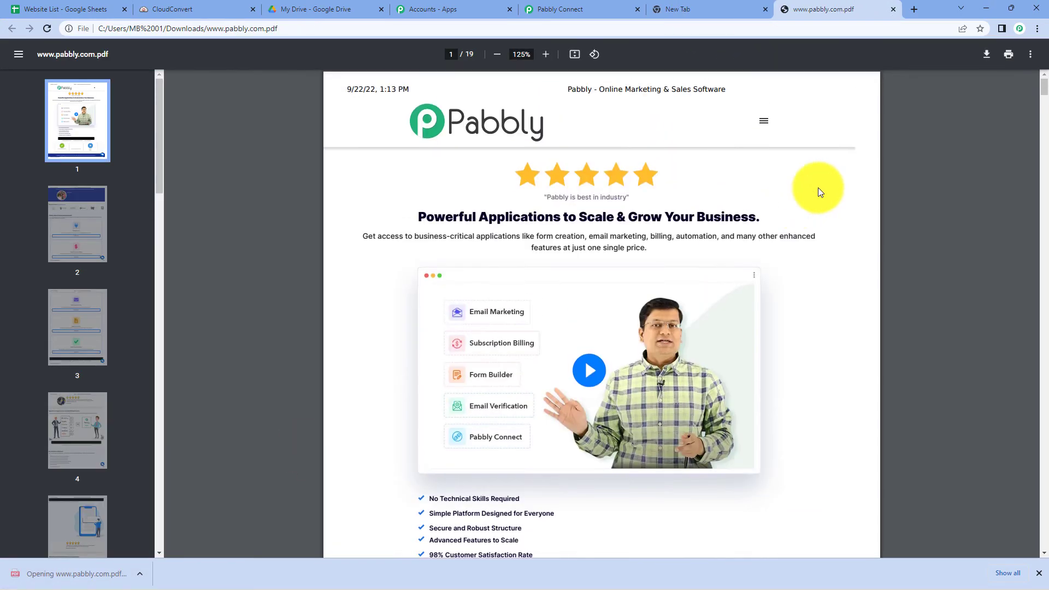
{"action": "scroll", "coordinate": [818, 188], "scroll_direction": "down", "scroll_amount": 12}
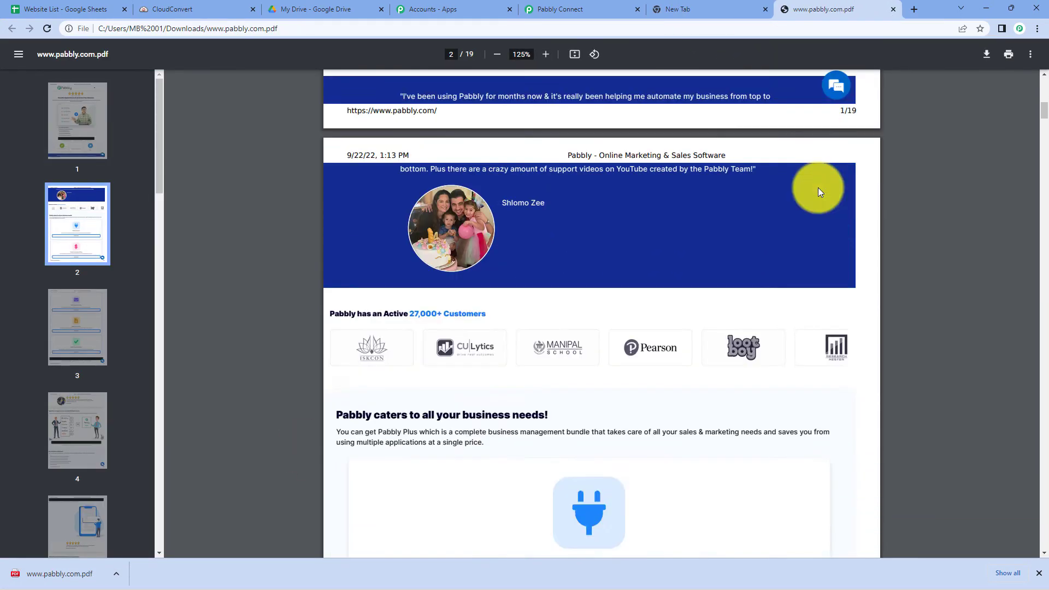
{"action": "scroll", "coordinate": [818, 188], "scroll_direction": "down", "scroll_amount": 10}
Open the website linked in cell B2 of the Website List sheet for comparison with the PDF, and close the website, PDF and blank tabs.
{"action": "left_click", "coordinate": [49, 10]}
{"action": "left_click", "coordinate": [207, 167]}
{"action": "left_click", "coordinate": [198, 183]}
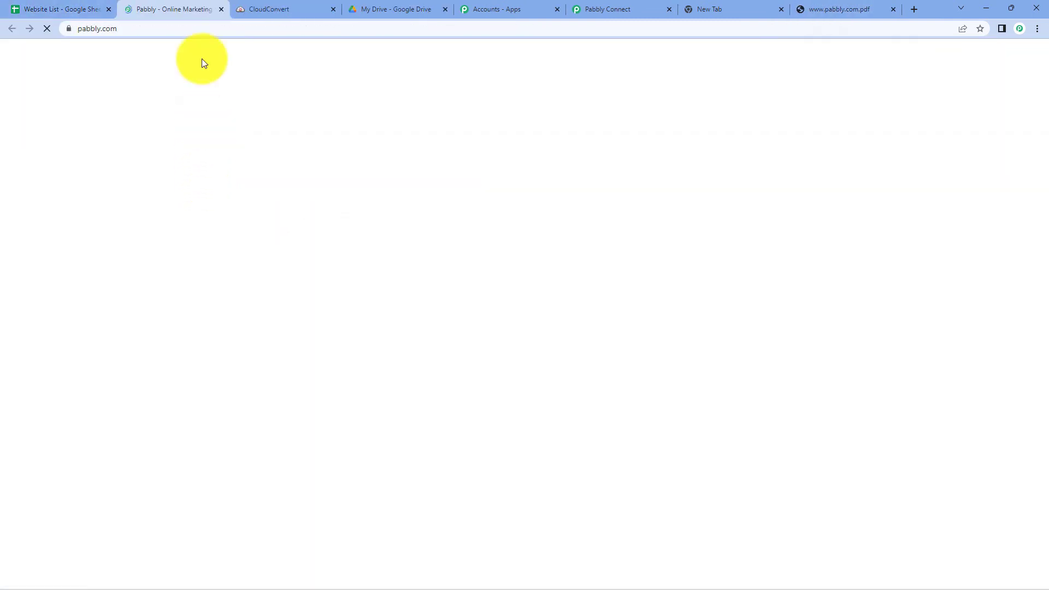
{"action": "left_click", "coordinate": [834, 9]}
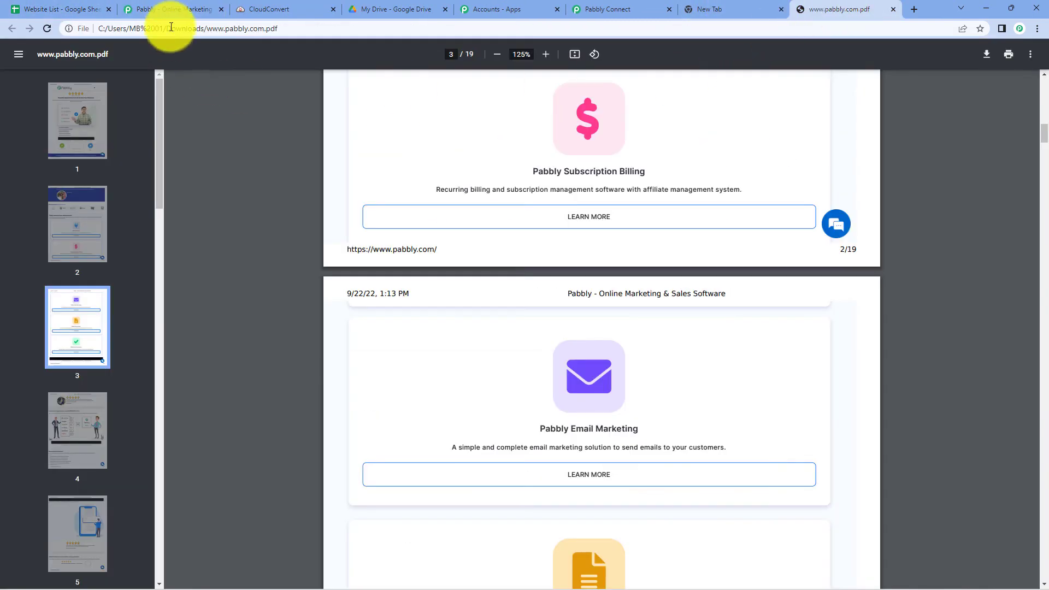
{"action": "left_click", "coordinate": [221, 10]}
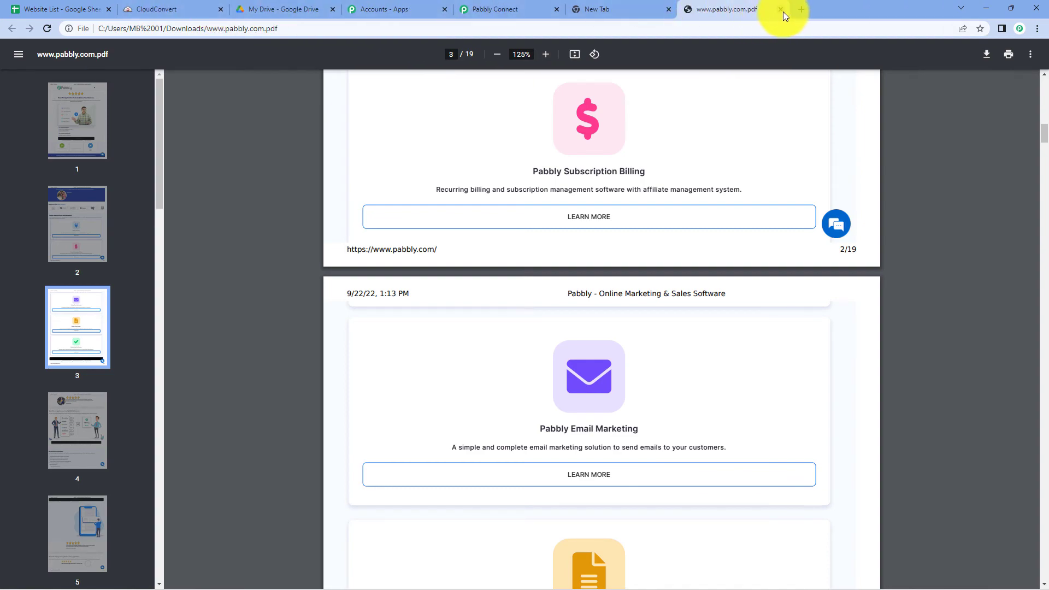
{"action": "left_click", "coordinate": [782, 12]}
{"action": "left_click", "coordinate": [782, 11]}
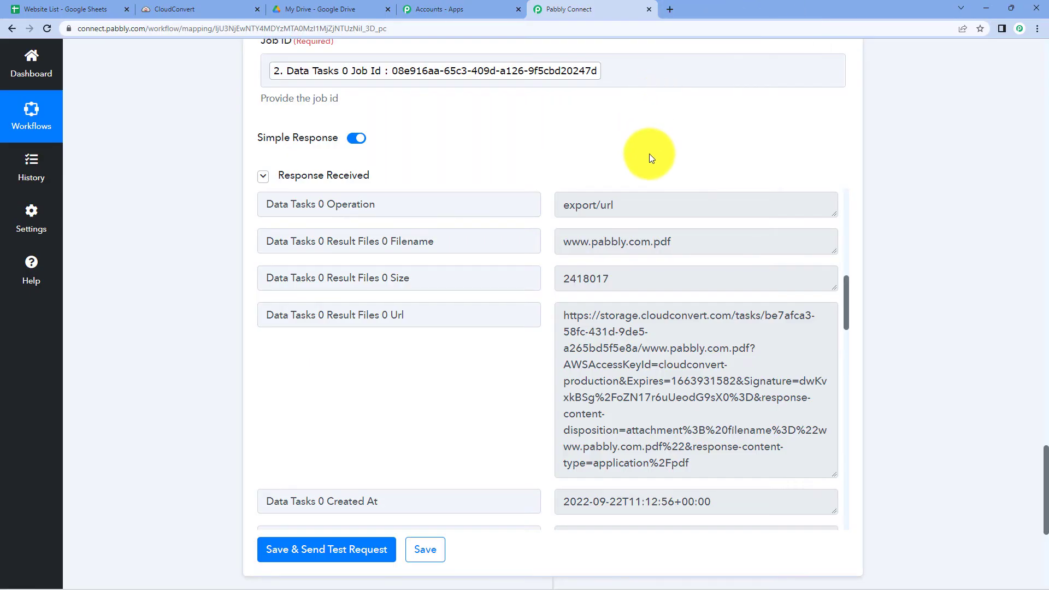
Review the Pabbly row in the Website List sheet and the result file URL in the Get Job Details response.
{"action": "left_click", "coordinate": [49, 11]}
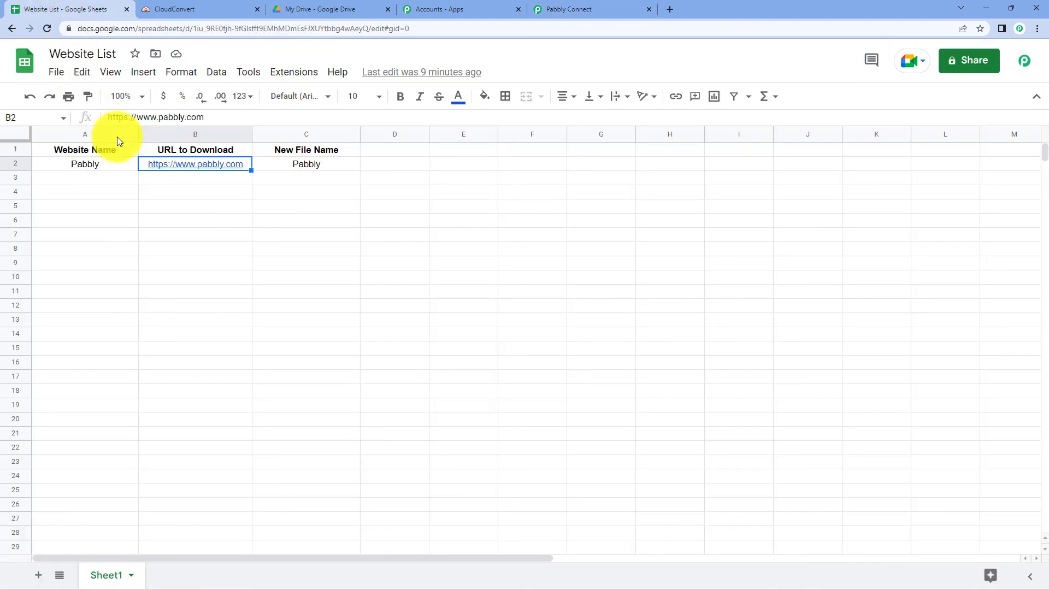
{"action": "left_click", "coordinate": [578, 9]}
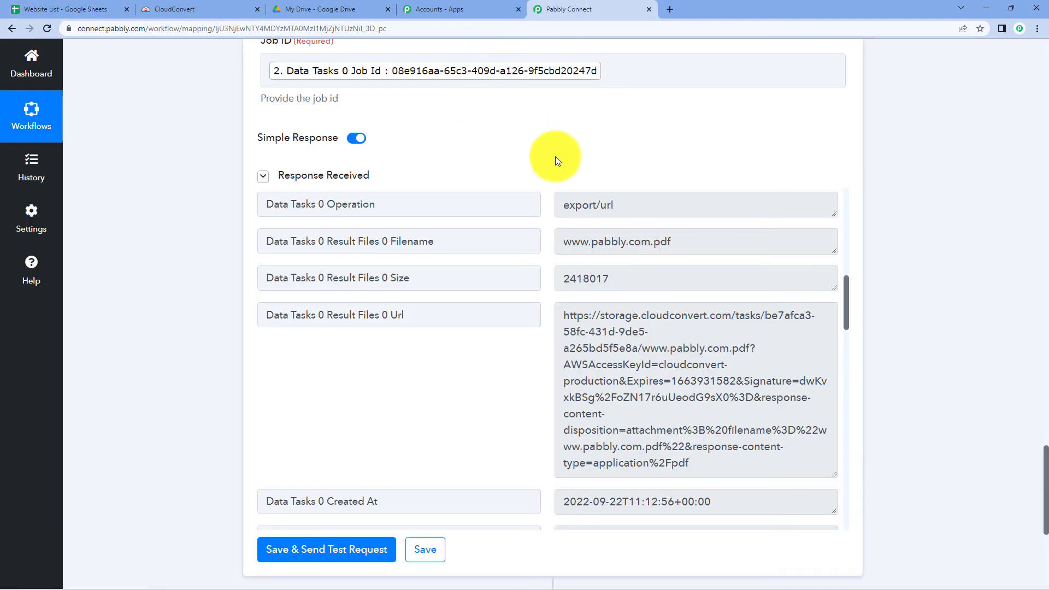
{"action": "mouse_move", "coordinate": [558, 322]}
{"action": "left_mouse_down"}
{"action": "mouse_move", "coordinate": [711, 465]}
{"action": "mouse_move", "coordinate": [604, 321]}
{"action": "mouse_move", "coordinate": [563, 309]}
{"action": "left_mouse_up"}
{"action": "left_click", "coordinate": [705, 465]}
{"action": "left_click", "coordinate": [543, 297]}
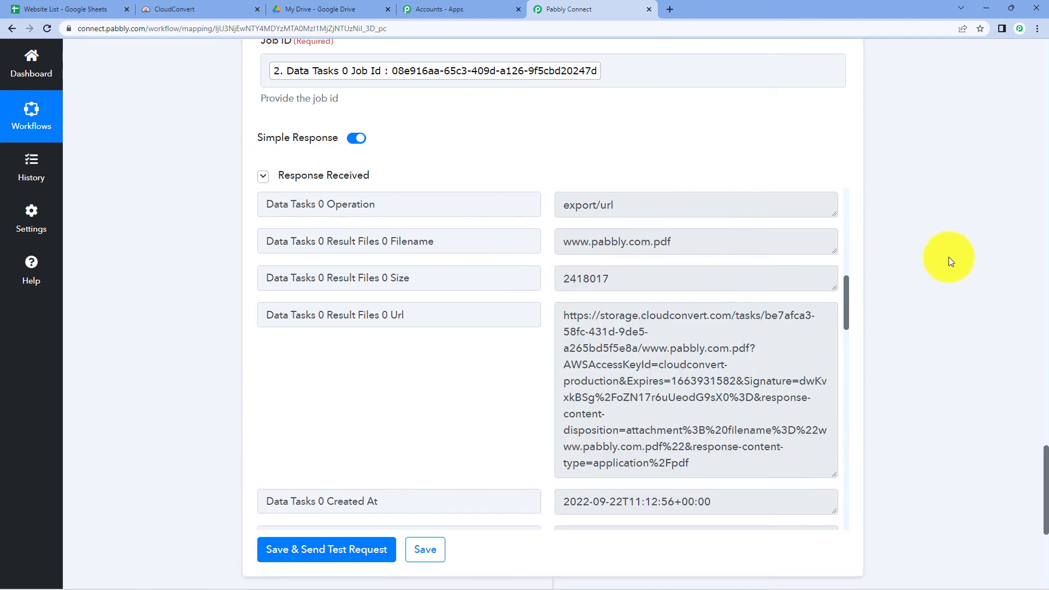
Add a Google Drive action after Get Job Details with Upload a File as its action event.
{"action": "scroll", "coordinate": [937, 254], "scroll_direction": "down", "scroll_amount": 6}
{"action": "left_click", "coordinate": [551, 274]}
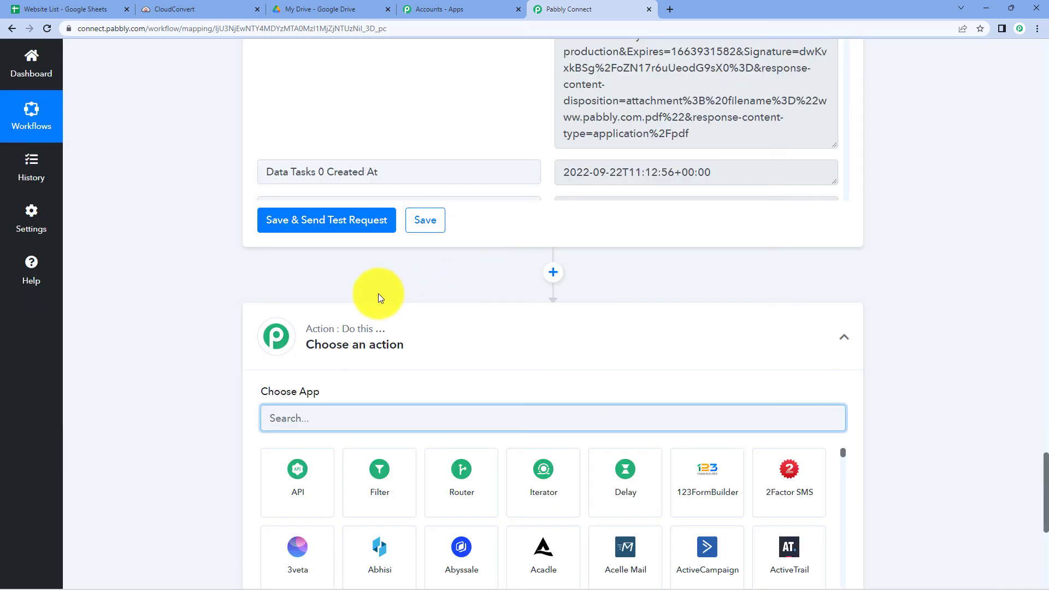
{"action": "scroll", "coordinate": [186, 292], "scroll_direction": "down", "scroll_amount": 2}
{"action": "scroll", "coordinate": [325, 286], "scroll_direction": "down", "scroll_amount": 1}
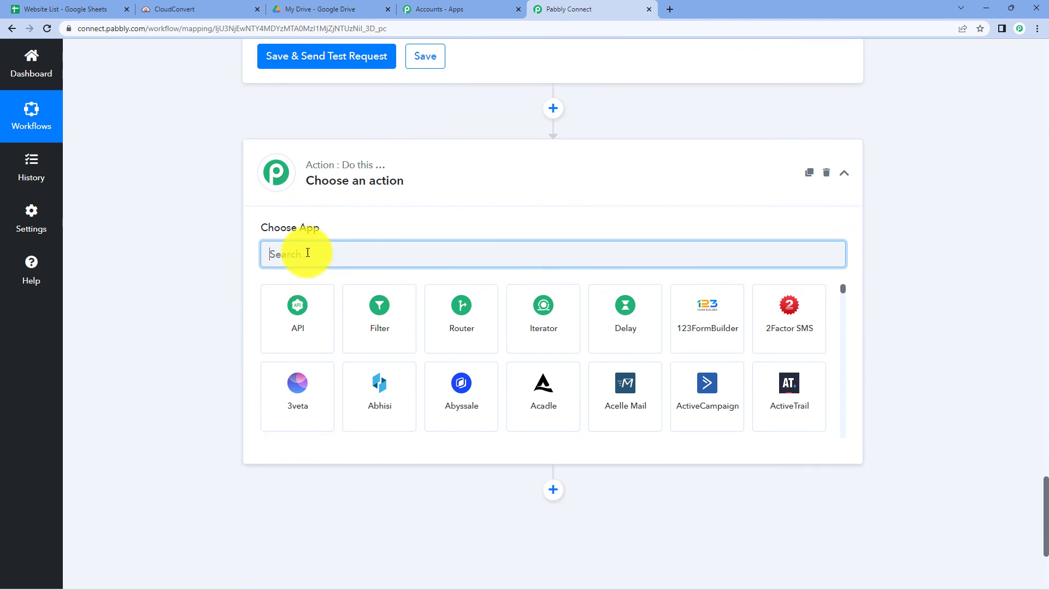
{"action": "type", "text": "Google Drive"}
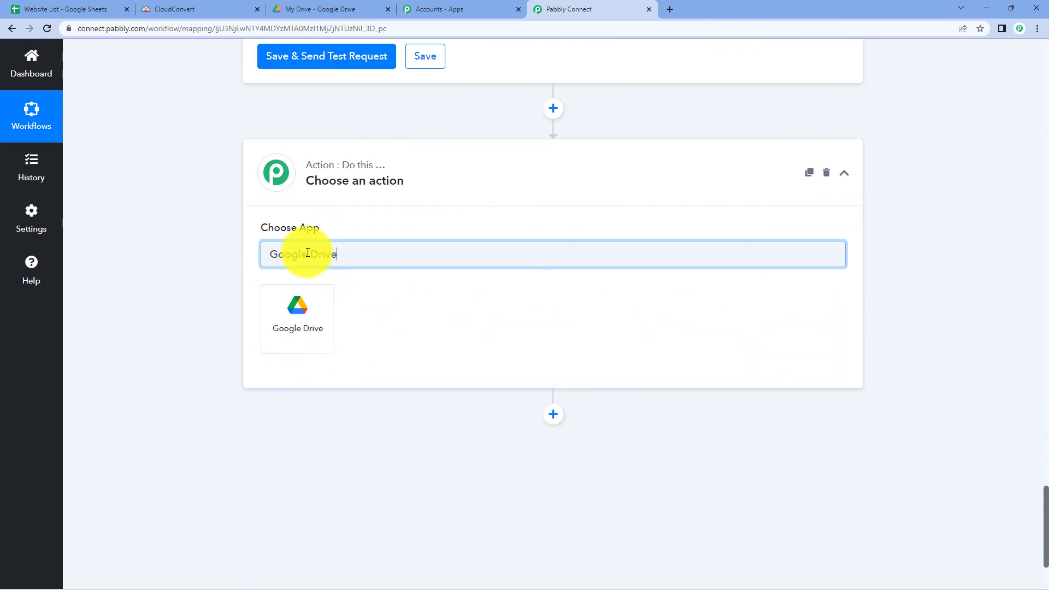
{"action": "left_click", "coordinate": [309, 305]}
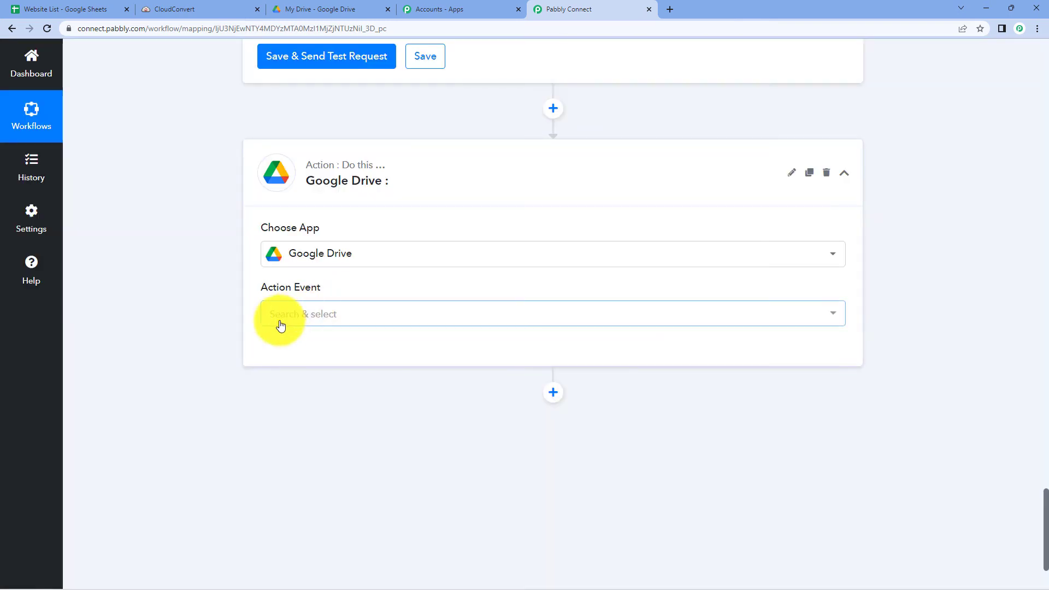
{"action": "left_click", "coordinate": [348, 325]}
{"action": "scroll", "coordinate": [202, 336], "scroll_direction": "down", "scroll_amount": 2}
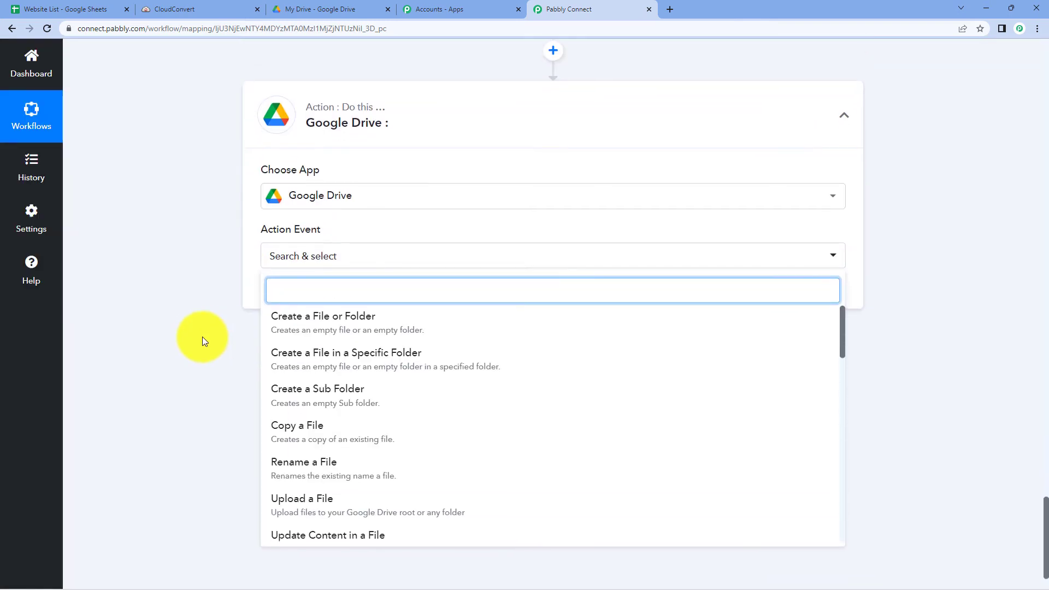
{"action": "scroll", "coordinate": [336, 400], "scroll_direction": "down", "scroll_amount": 1}
{"action": "left_click", "coordinate": [339, 397]}
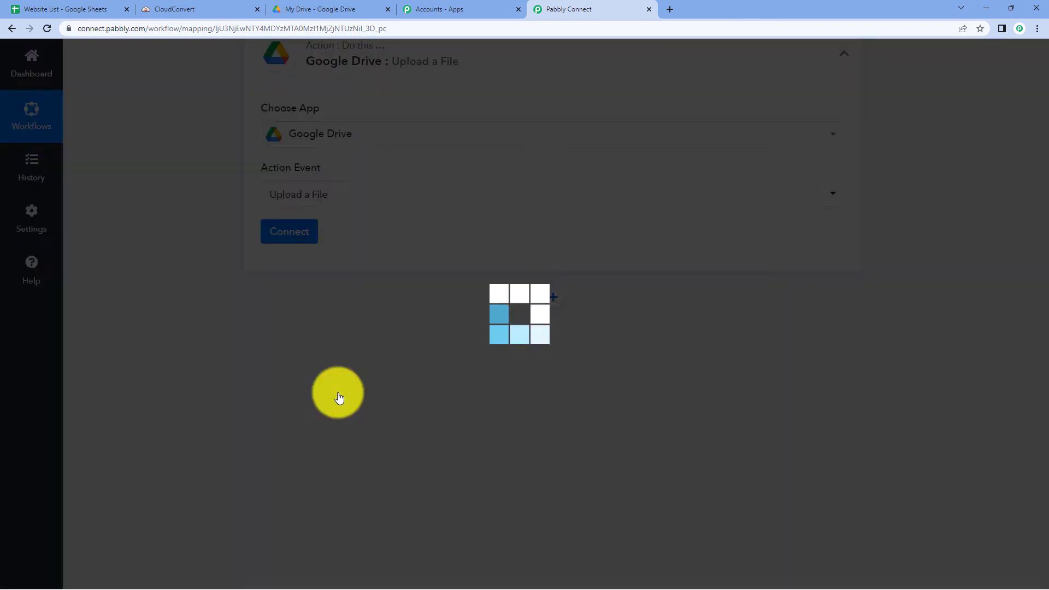
Connect the Upload a File action through a new Google Drive connection, granting Pabbly Connect Drive access to the Google account.
{"action": "left_click", "coordinate": [291, 239]}
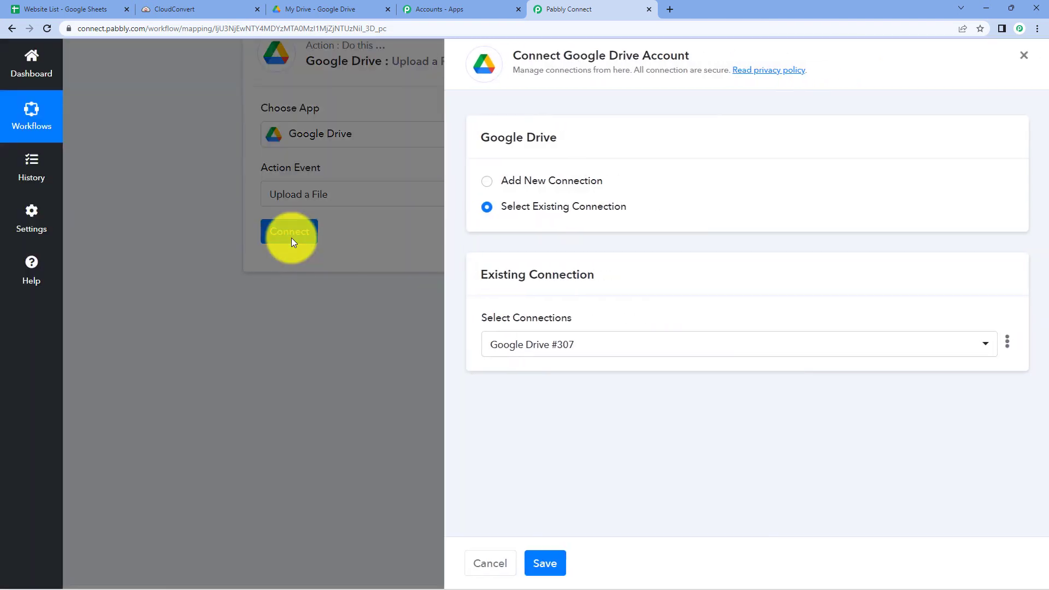
{"action": "left_click", "coordinate": [485, 183]}
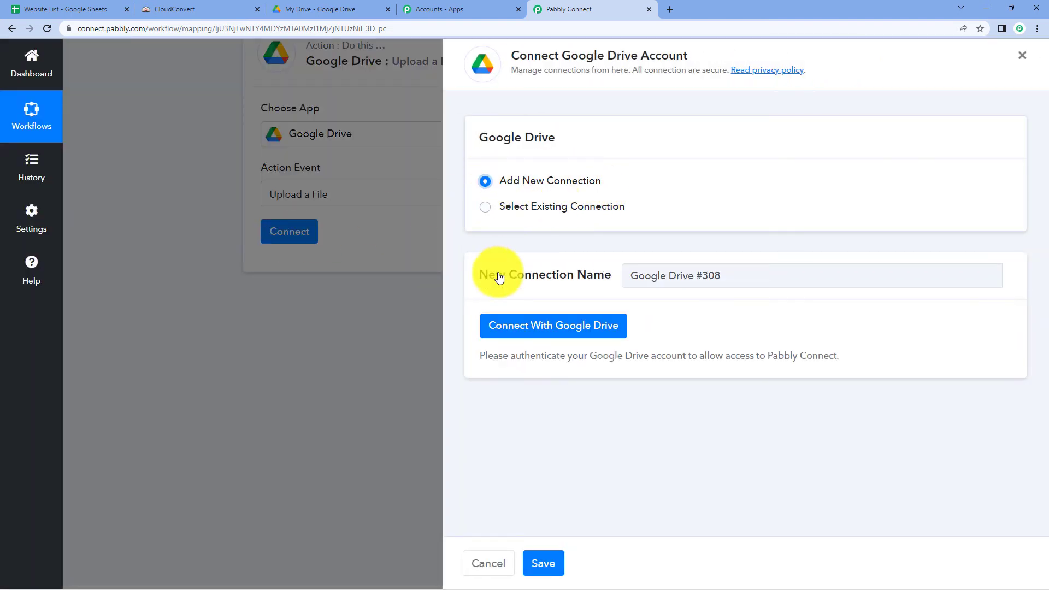
{"action": "left_click", "coordinate": [564, 335]}
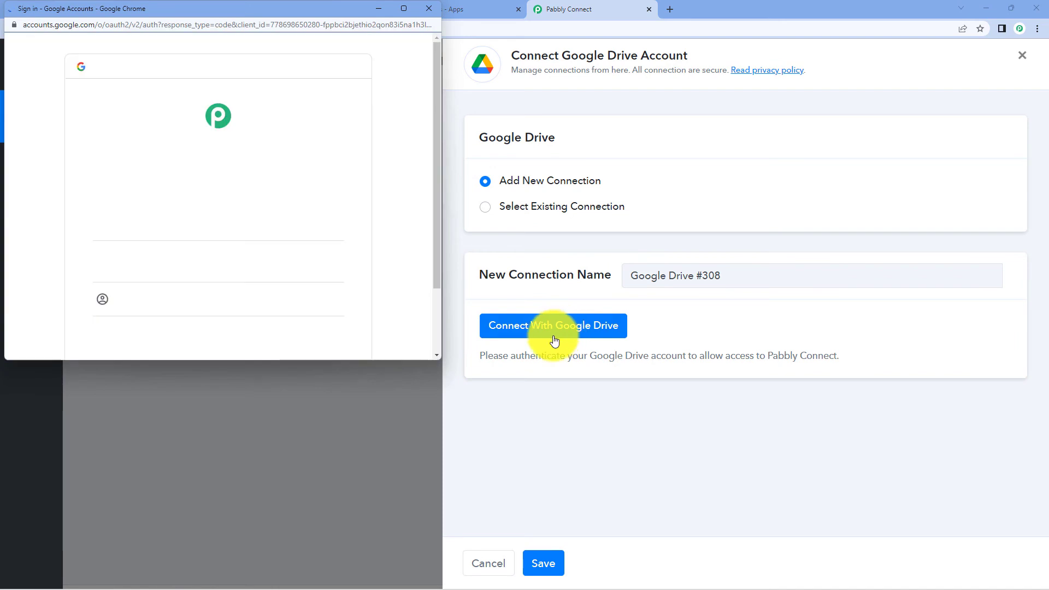
{"action": "left_click", "coordinate": [247, 234]}
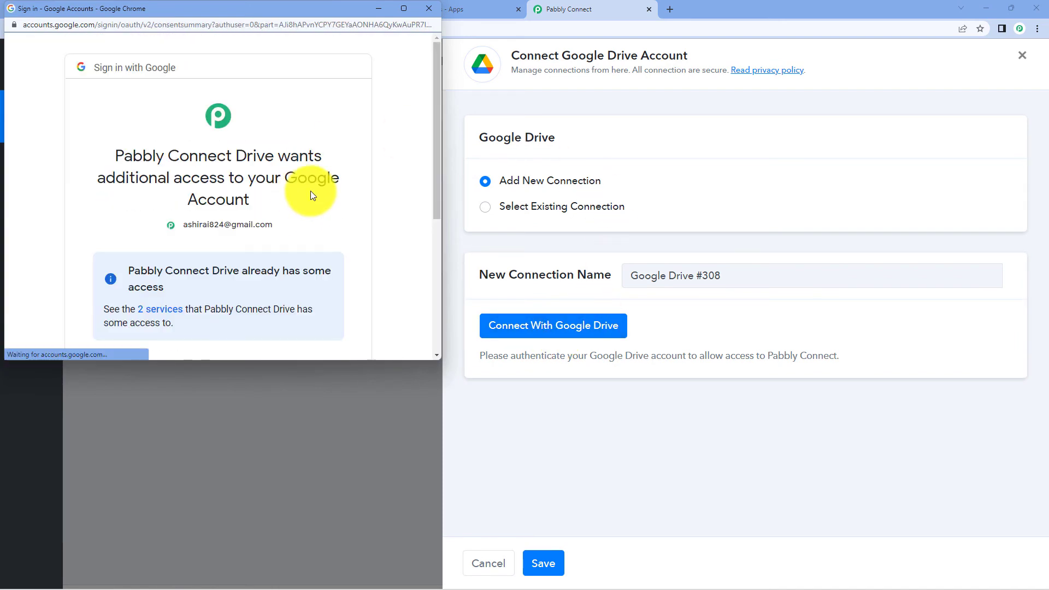
{"action": "scroll", "coordinate": [314, 232], "scroll_direction": "down", "scroll_amount": 5}
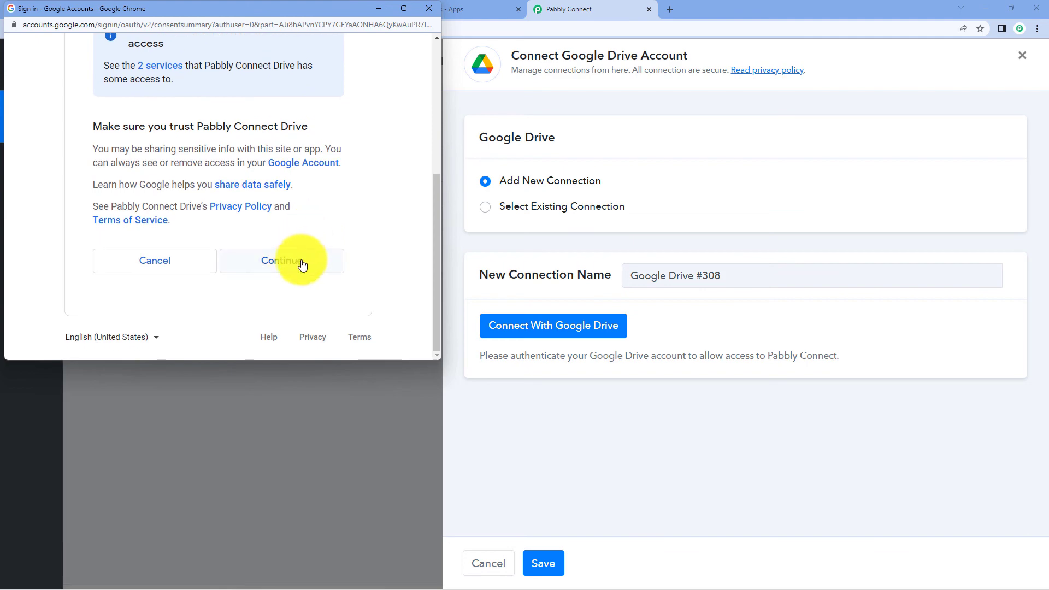
{"action": "left_click", "coordinate": [302, 265]}
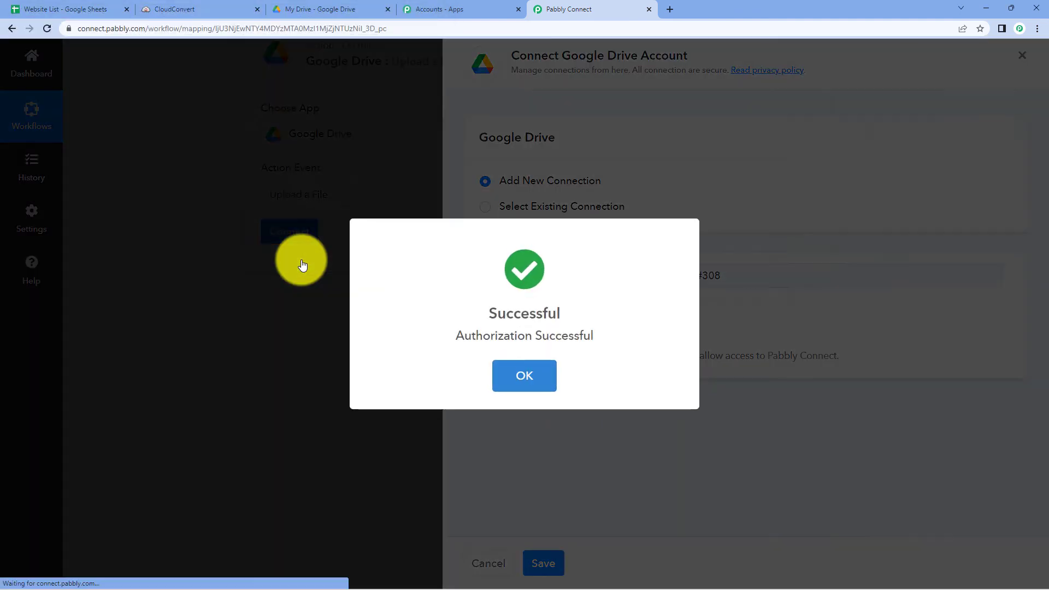
{"action": "scroll", "coordinate": [313, 254], "scroll_direction": "down", "scroll_amount": 1}
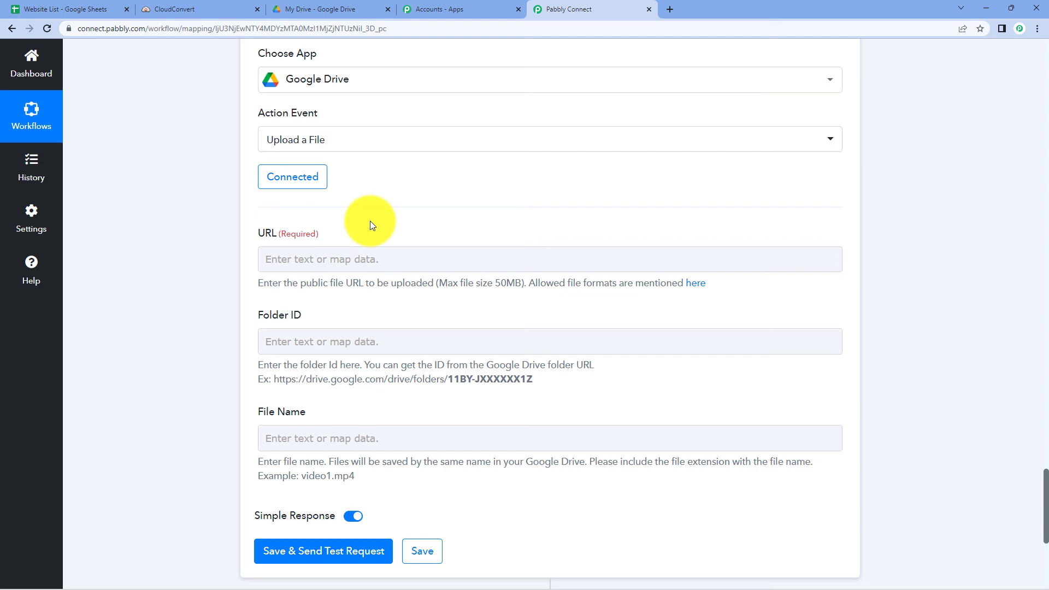
Examine the result file URL in the Get Job Details response and the URL, Folder ID and File Name fields of the upload action.
{"action": "scroll", "coordinate": [942, 249], "scroll_direction": "up", "scroll_amount": 6}
{"action": "scroll", "coordinate": [858, 271], "scroll_direction": "up", "scroll_amount": 5}
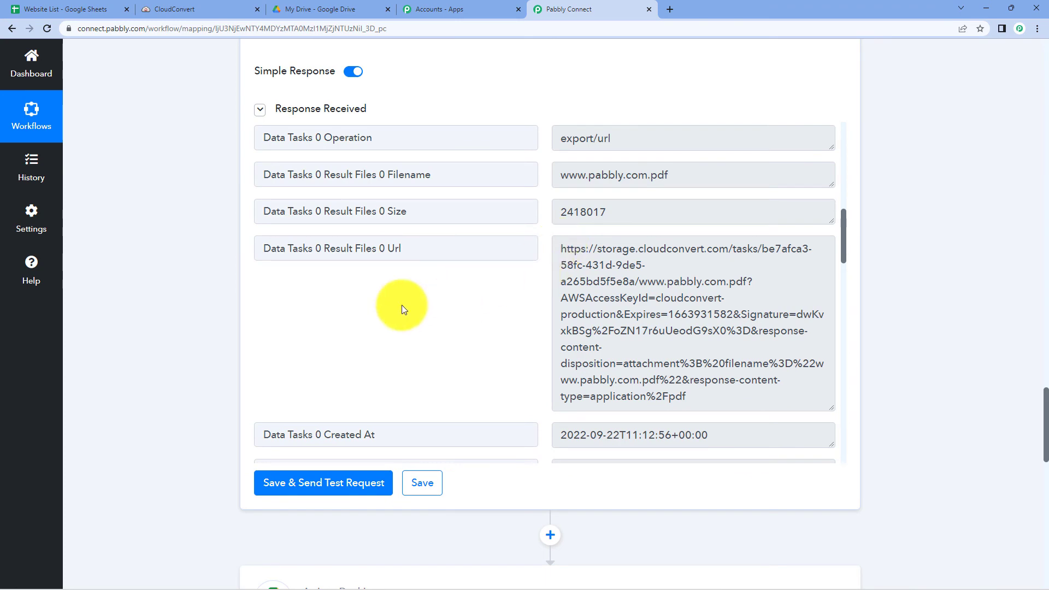
{"action": "scroll", "coordinate": [177, 289], "scroll_direction": "up", "scroll_amount": 9}
{"action": "left_click", "coordinate": [295, 370]}
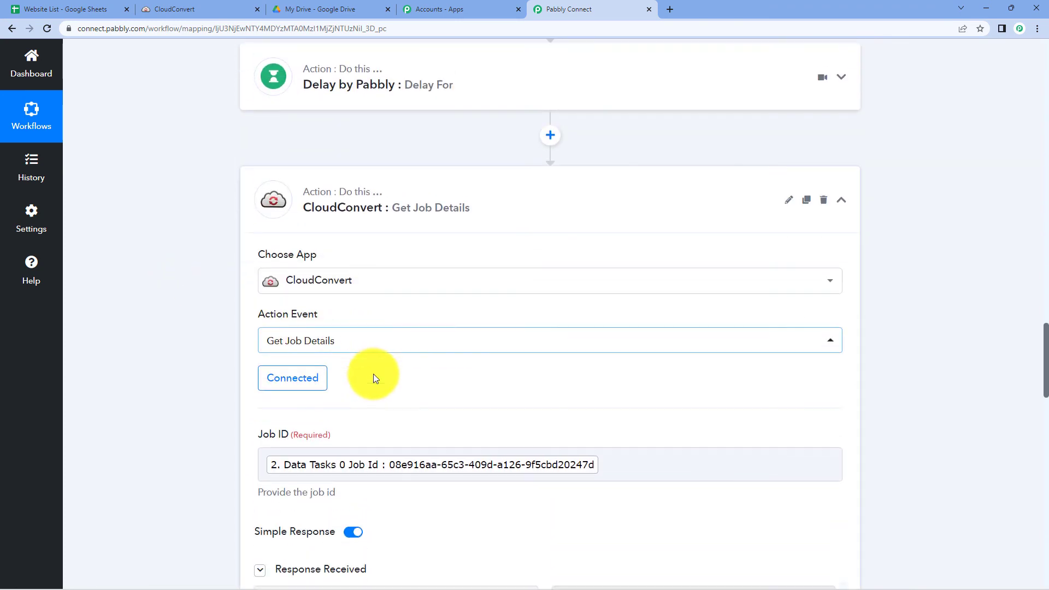
{"action": "scroll", "coordinate": [409, 350], "scroll_direction": "down", "scroll_amount": 6}
{"action": "scroll", "coordinate": [520, 277], "scroll_direction": "down", "scroll_amount": 2}
{"action": "scroll", "coordinate": [563, 356], "scroll_direction": "up", "scroll_amount": 2}
{"action": "left_click_drag", "start_coordinate": [562, 358], "coordinate": [713, 506]}
{"action": "scroll", "coordinate": [134, 370], "scroll_direction": "down", "scroll_amount": 10}
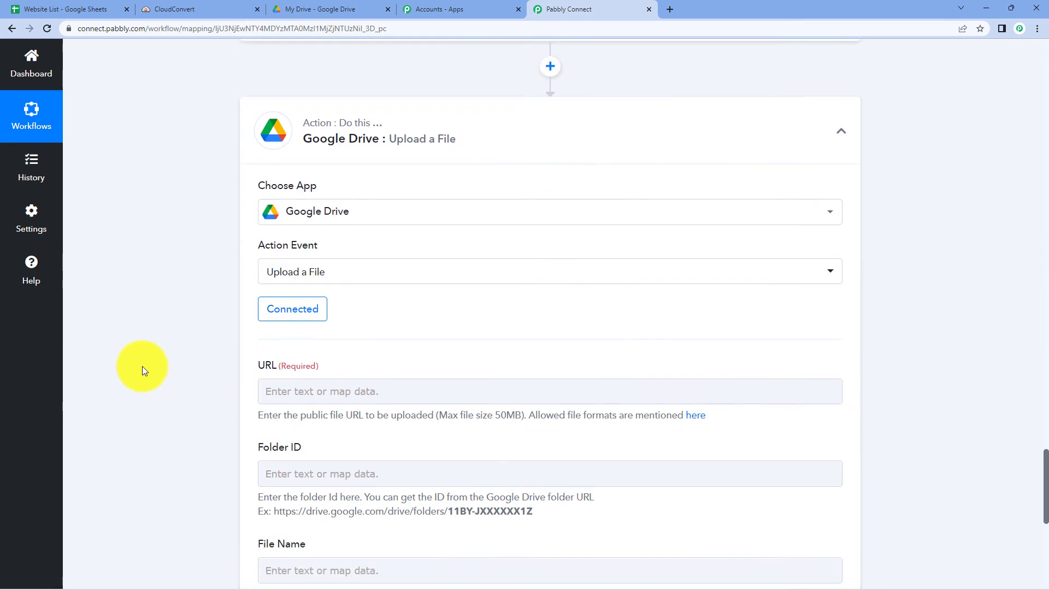
{"action": "scroll", "coordinate": [143, 366], "scroll_direction": "down", "scroll_amount": 3}
{"action": "scroll", "coordinate": [231, 264], "scroll_direction": "down", "scroll_amount": 2}
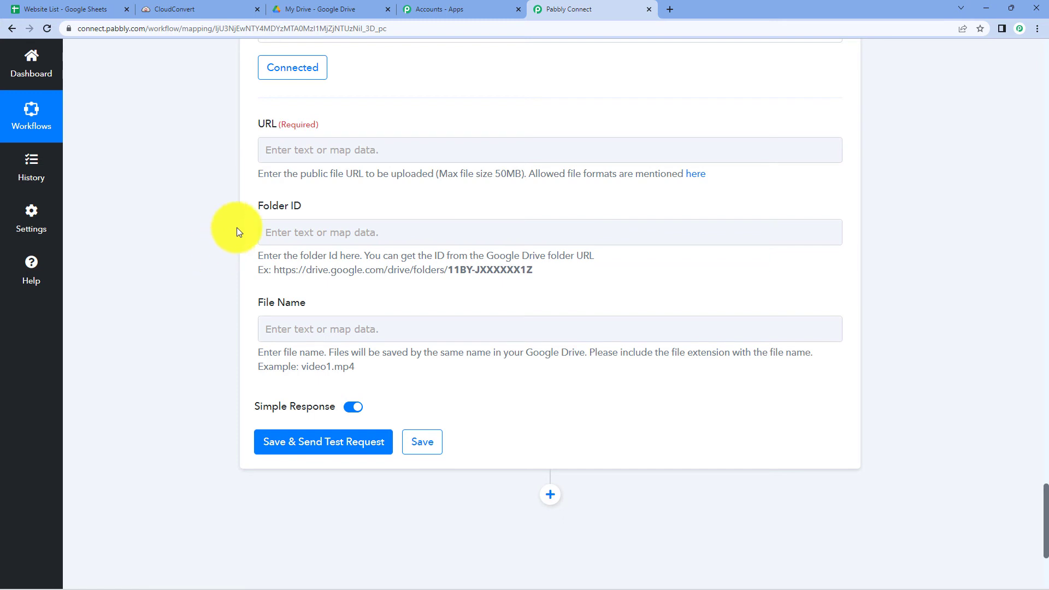
Map the upload action's URL field to Data Tasks 0 Result Files 0 Url from the Get Job Details step.
{"action": "left_click", "coordinate": [273, 156]}
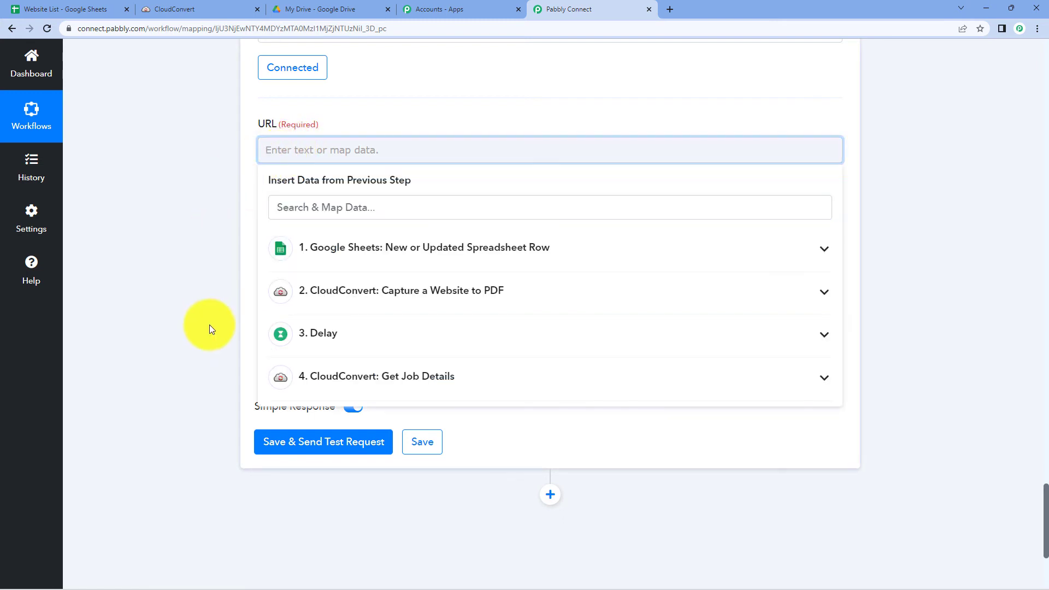
{"action": "left_click", "coordinate": [330, 380]}
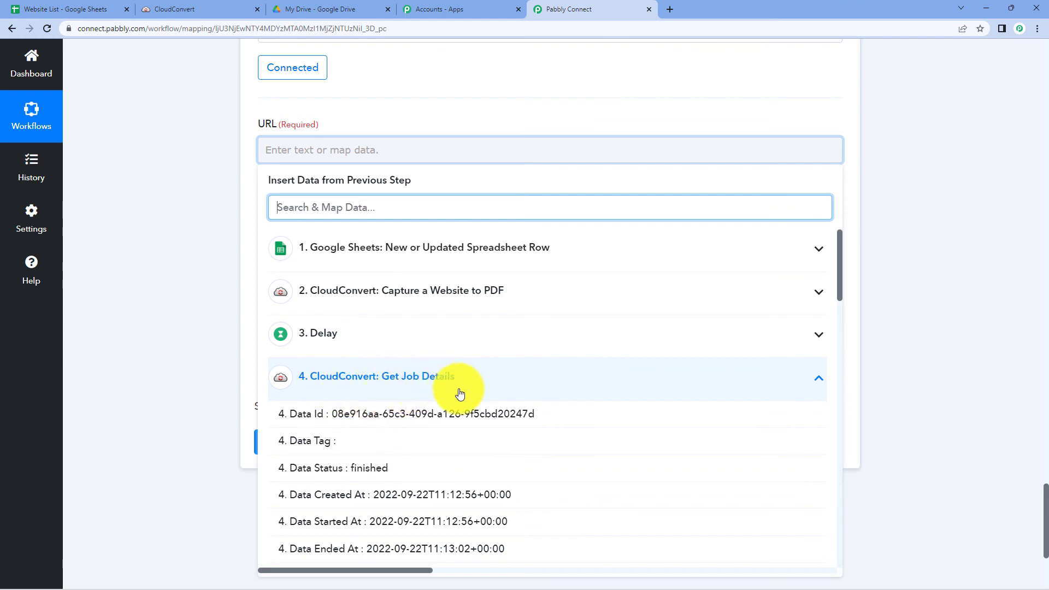
{"action": "scroll", "coordinate": [448, 405], "scroll_direction": "down", "scroll_amount": 6}
{"action": "scroll", "coordinate": [457, 388], "scroll_direction": "down", "scroll_amount": 2}
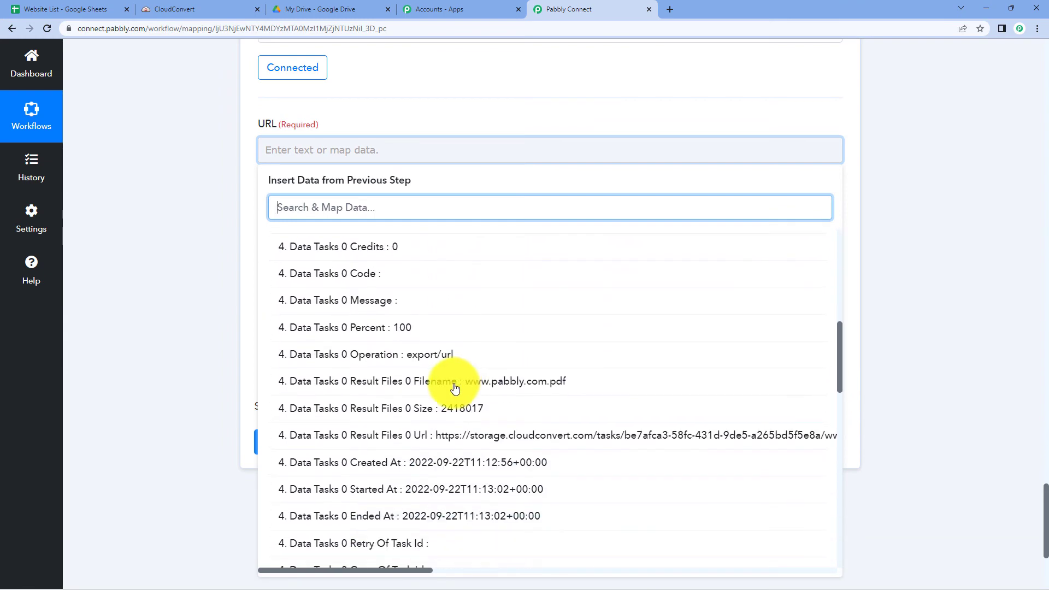
{"action": "left_click", "coordinate": [419, 436]}
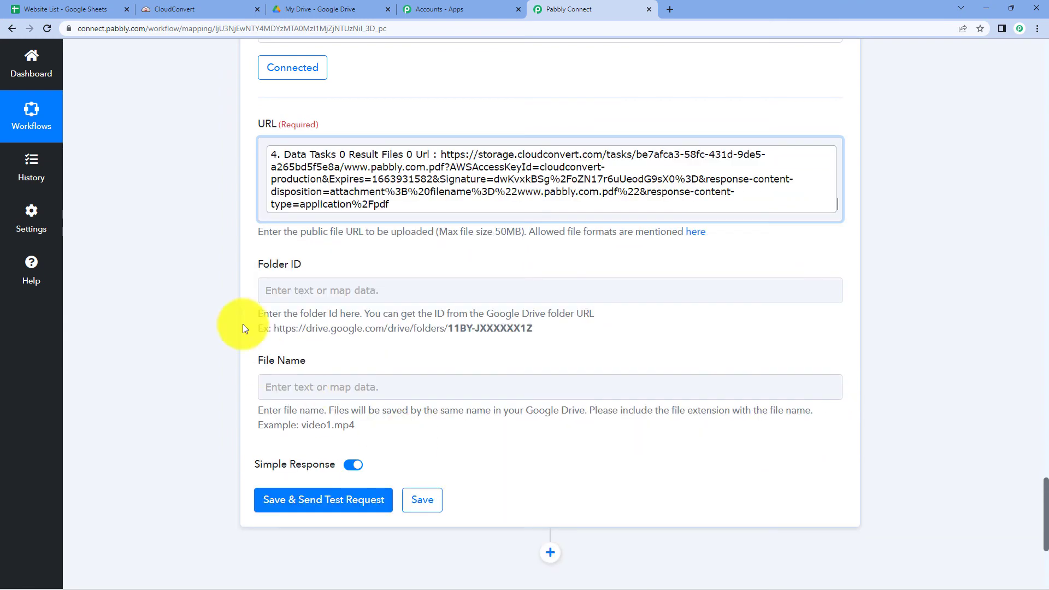
{"action": "left_click", "coordinate": [224, 278]}
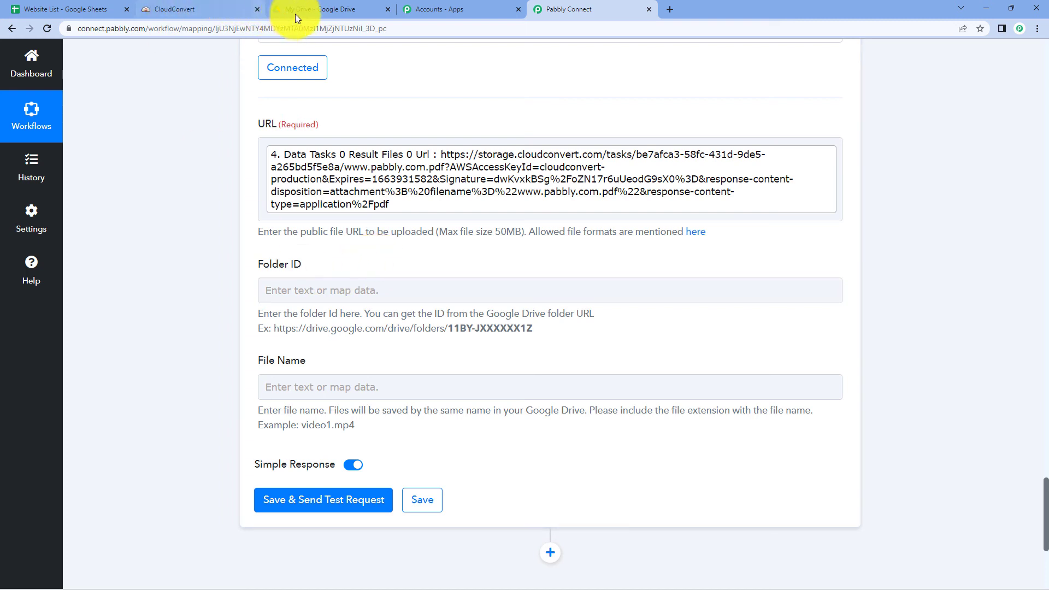
Switch to Google Drive, open the Cloud Convert folder and copy the folder ID from its web address.
{"action": "left_click", "coordinate": [324, 10]}
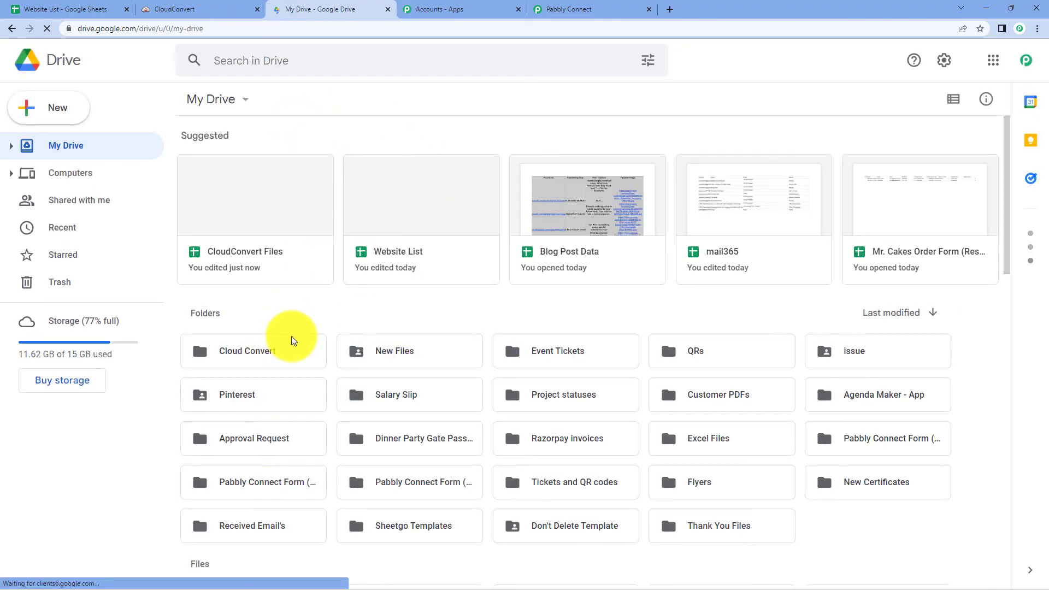
{"action": "left_click", "coordinate": [270, 353]}
{"action": "double_click", "coordinate": [270, 353]}
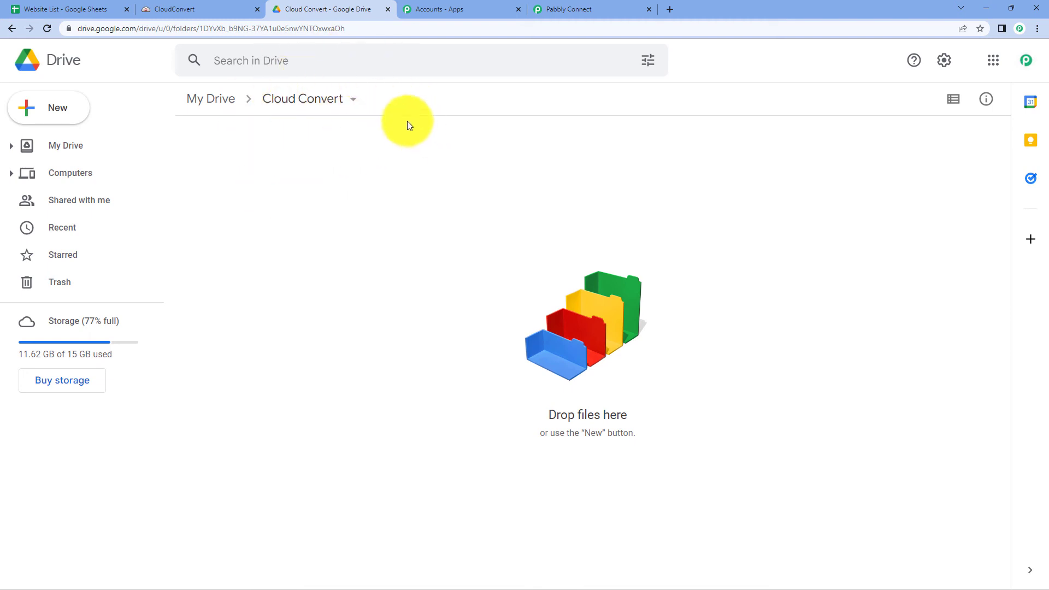
{"action": "double_click", "coordinate": [366, 29]}
{"action": "left_click", "coordinate": [368, 28]}
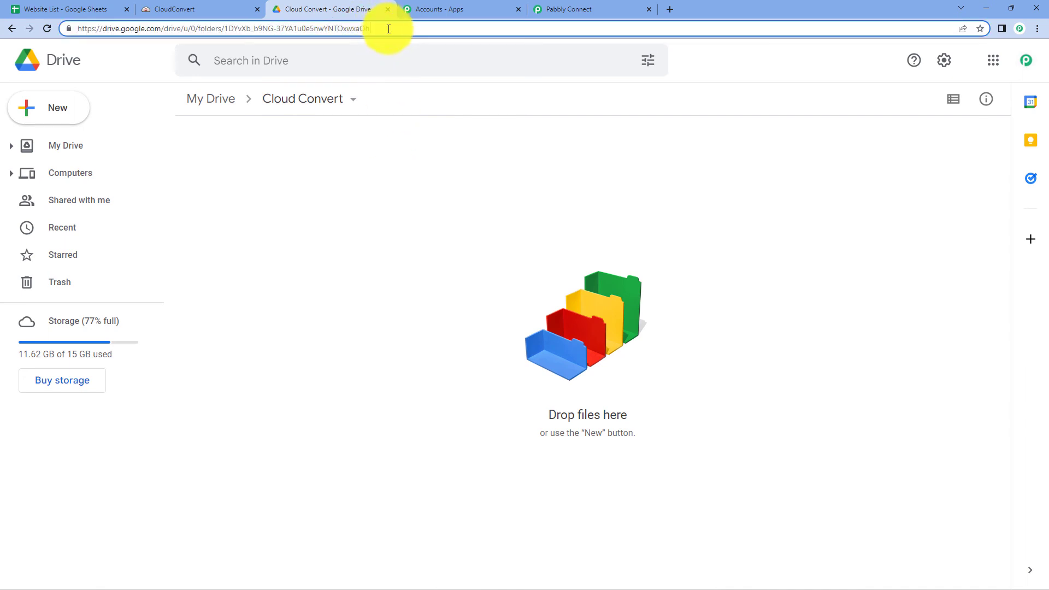
{"action": "left_click_drag", "start_coordinate": [368, 29], "coordinate": [227, 32]}
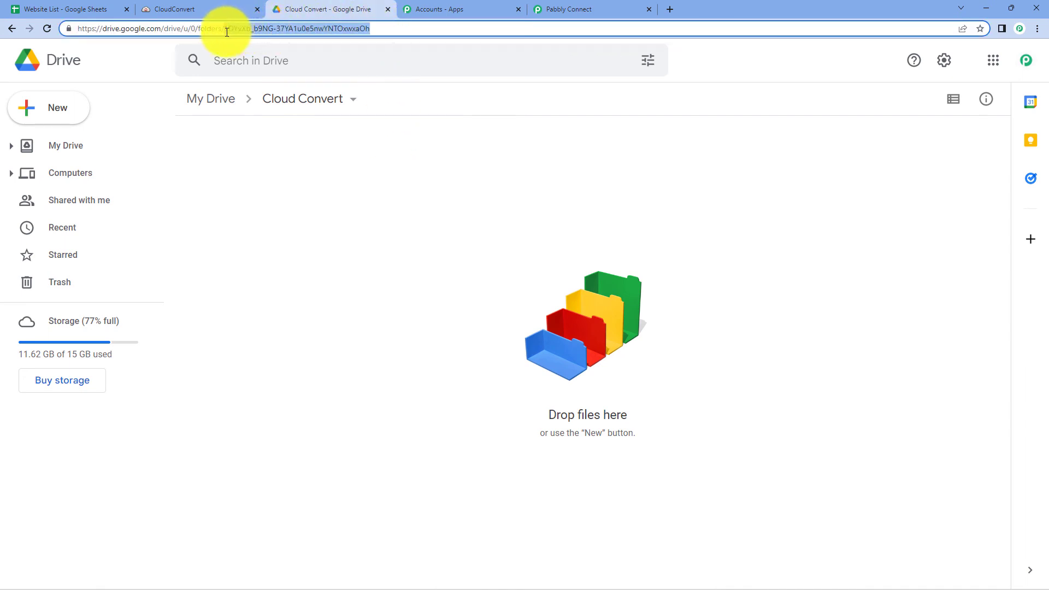
{"action": "right_click", "coordinate": [258, 29]}
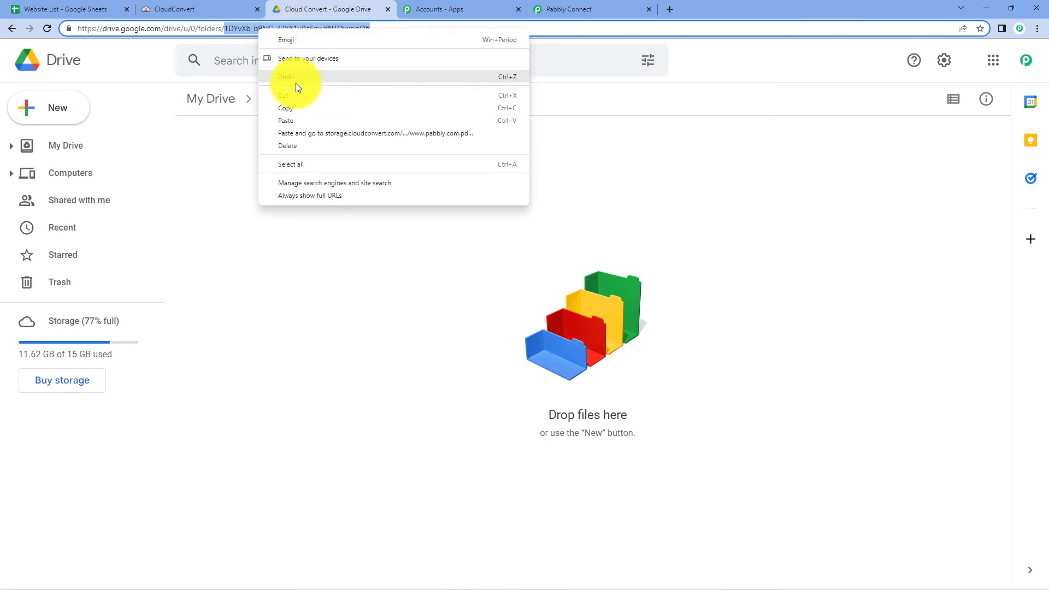
{"action": "left_click", "coordinate": [299, 106]}
{"action": "left_click", "coordinate": [288, 167]}
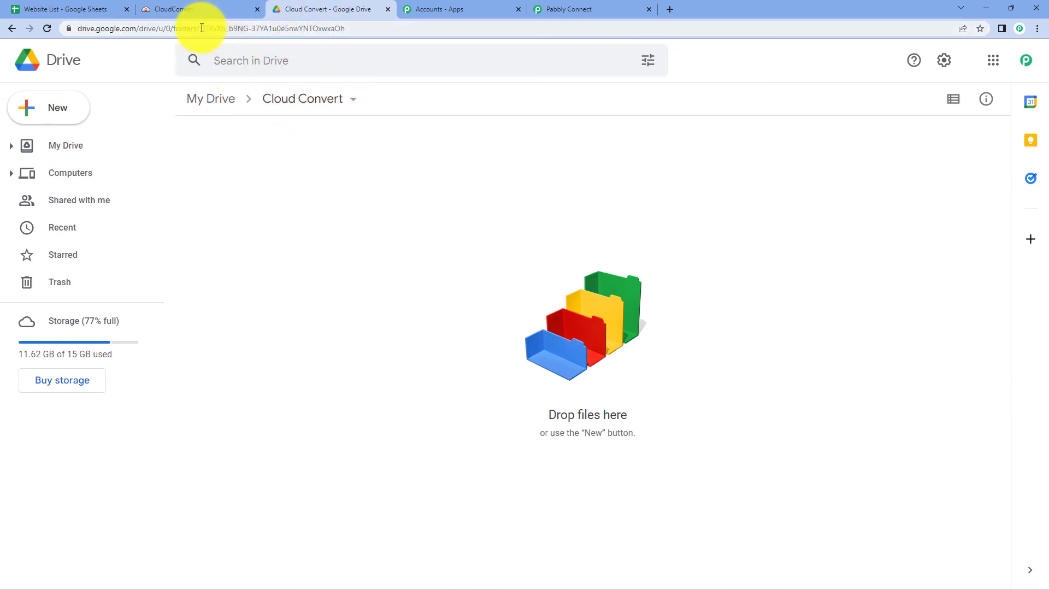
Return to Pabbly Connect and paste the copied Cloud Convert folder ID into the upload action's Folder ID field.
{"action": "left_click", "coordinate": [565, 7]}
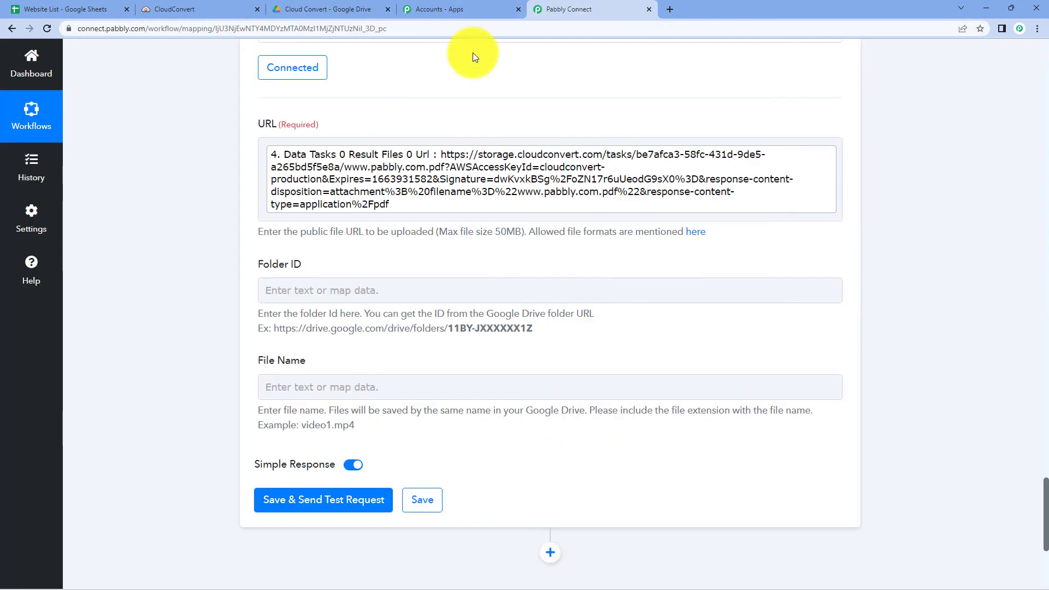
{"action": "left_click", "coordinate": [274, 289]}
{"action": "right_click", "coordinate": [277, 290]}
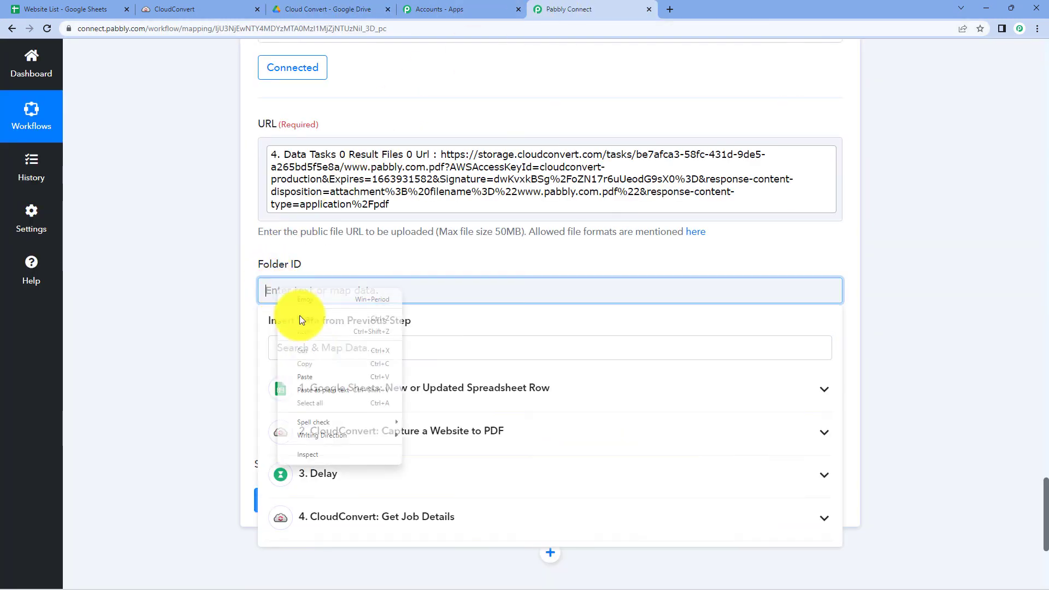
{"action": "left_click", "coordinate": [316, 377]}
{"action": "left_click", "coordinate": [204, 319]}
{"action": "left_click_drag", "start_coordinate": [254, 315], "coordinate": [620, 317]}
{"action": "left_click", "coordinate": [621, 316]}
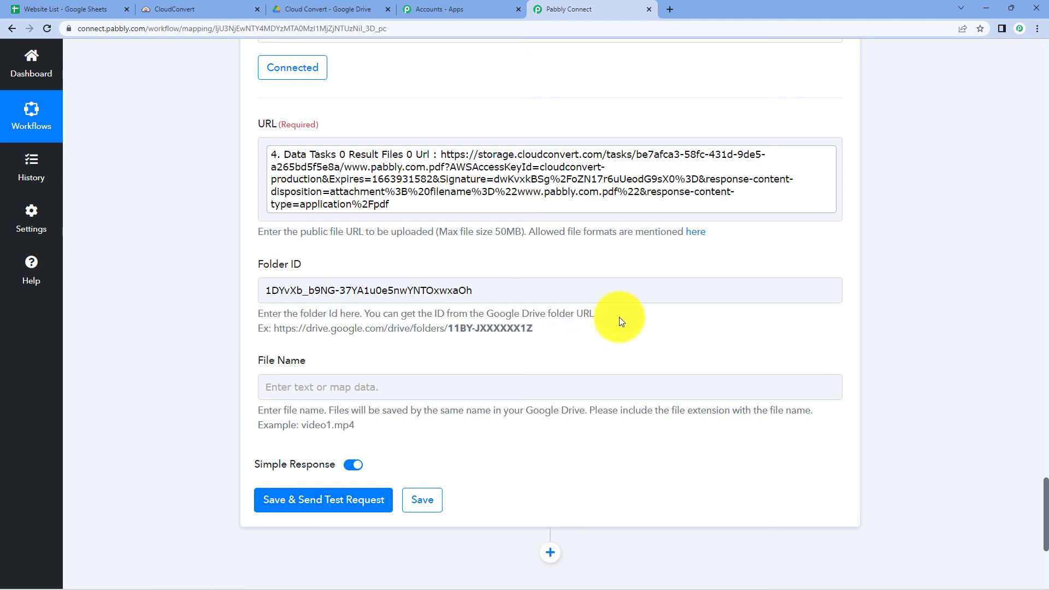
Examine the Get Job Details response for the result file name, Data Tasks 0 Result Files 0 Filename.
{"action": "scroll", "coordinate": [561, 300], "scroll_direction": "down", "scroll_amount": 1}
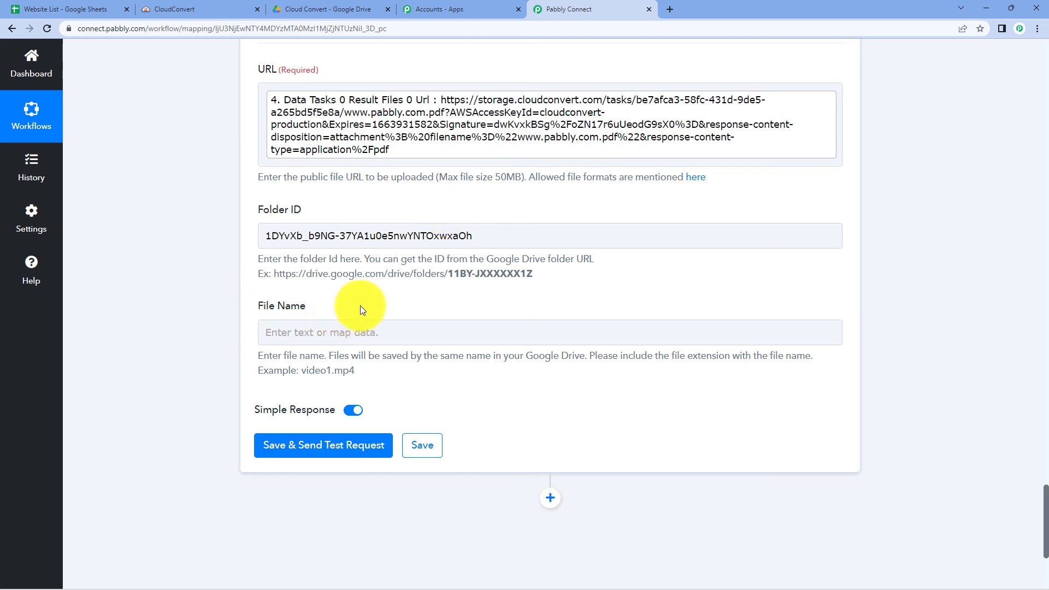
{"action": "scroll", "coordinate": [359, 310], "scroll_direction": "up", "scroll_amount": 8}
{"action": "scroll", "coordinate": [360, 310], "scroll_direction": "up", "scroll_amount": 8}
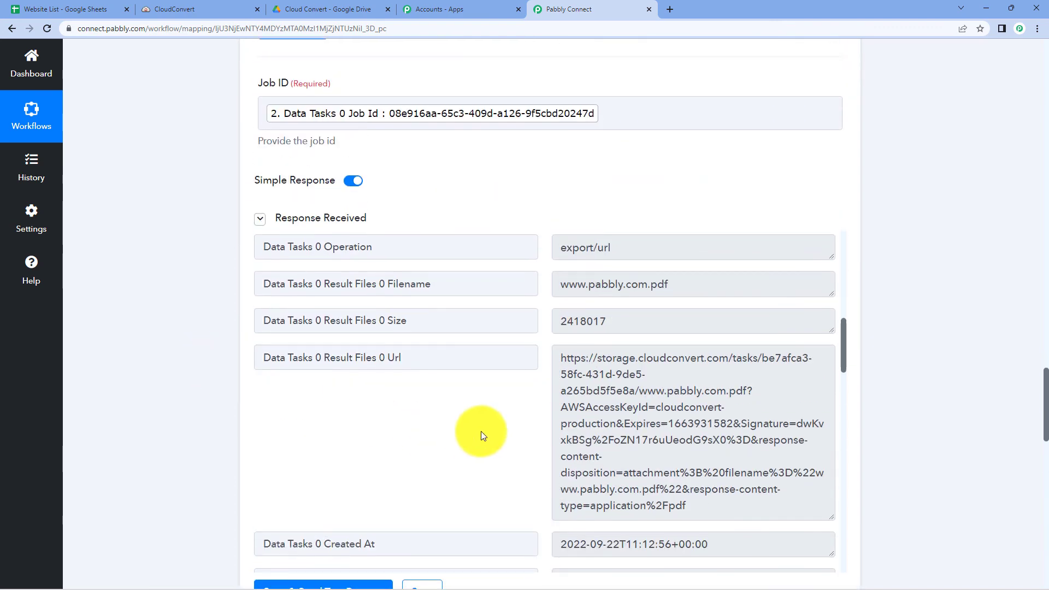
{"action": "scroll", "coordinate": [524, 429], "scroll_direction": "up", "scroll_amount": 3}
{"action": "scroll", "coordinate": [525, 429], "scroll_direction": "up", "scroll_amount": 7}
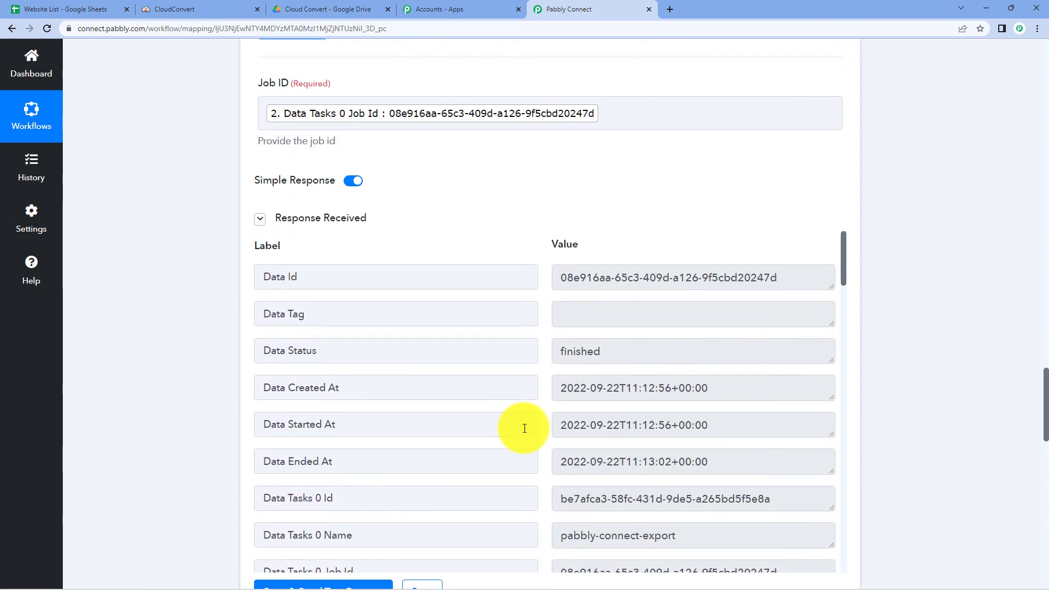
{"action": "scroll", "coordinate": [527, 427], "scroll_direction": "down", "scroll_amount": 6}
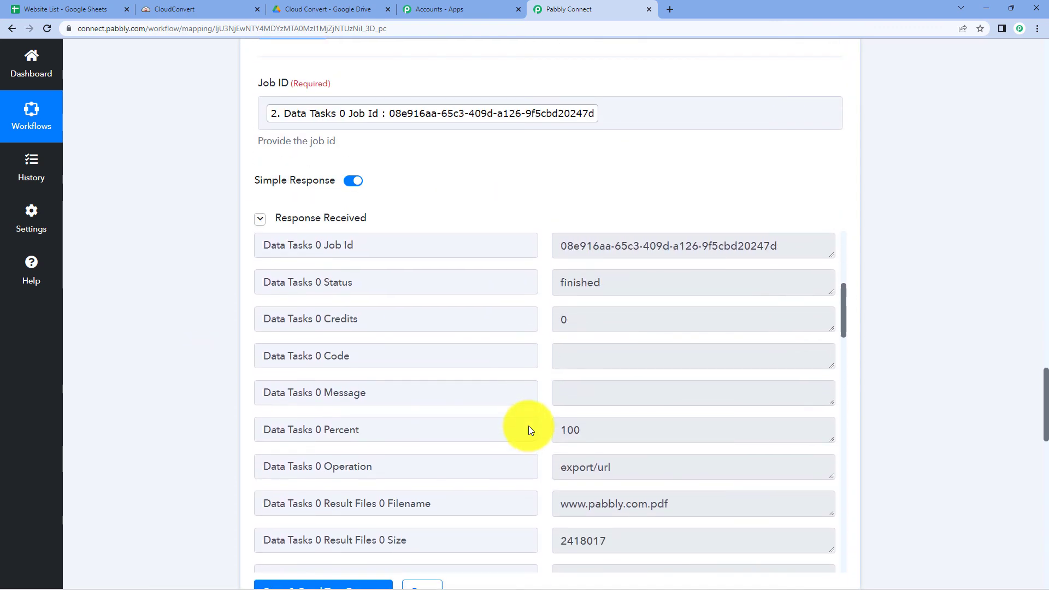
{"action": "scroll", "coordinate": [530, 425], "scroll_direction": "up", "scroll_amount": 1}
{"action": "scroll", "coordinate": [173, 429], "scroll_direction": "down", "scroll_amount": 3}
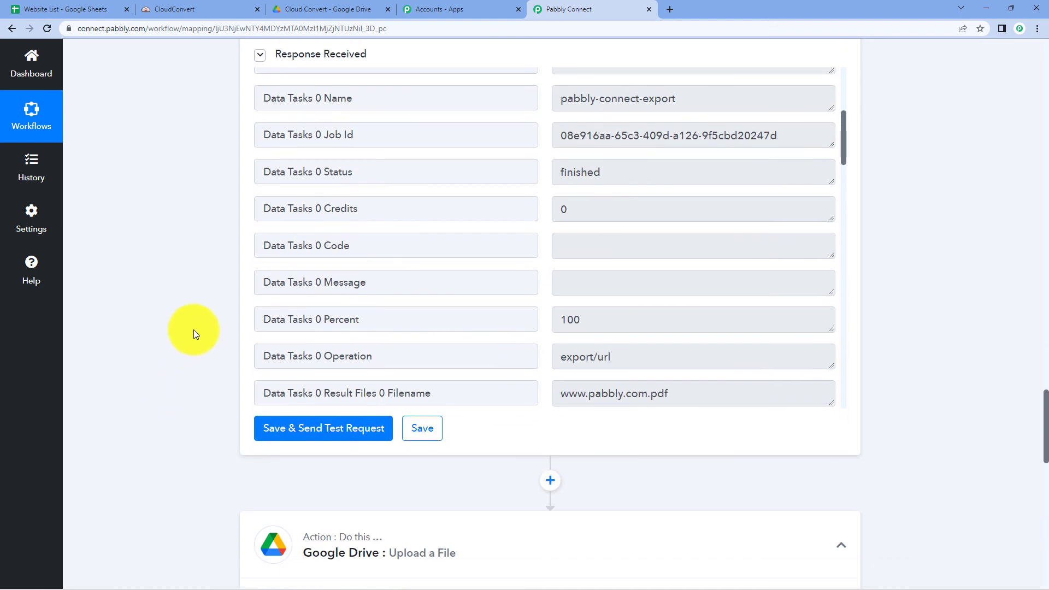
{"action": "scroll", "coordinate": [466, 241], "scroll_direction": "down", "scroll_amount": 2}
{"action": "left_click", "coordinate": [652, 284]}
{"action": "left_click_drag", "start_coordinate": [668, 285], "coordinate": [546, 290]}
{"action": "left_click", "coordinate": [592, 284]}
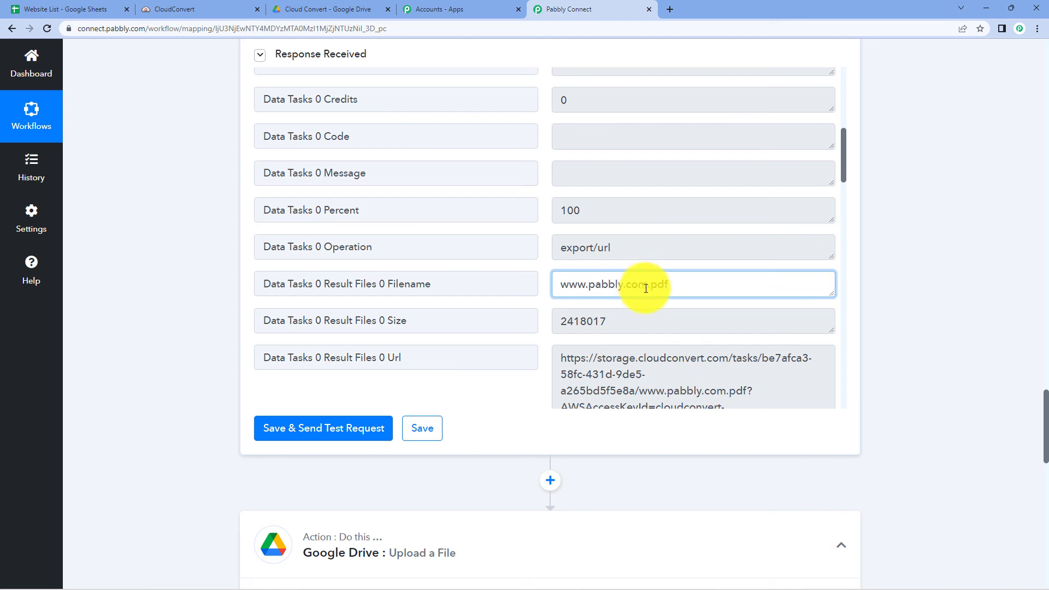
{"action": "left_click_drag", "start_coordinate": [645, 284], "coordinate": [543, 284]}
{"action": "left_click", "coordinate": [702, 285]}
{"action": "left_click_drag", "start_coordinate": [703, 285], "coordinate": [557, 285]}
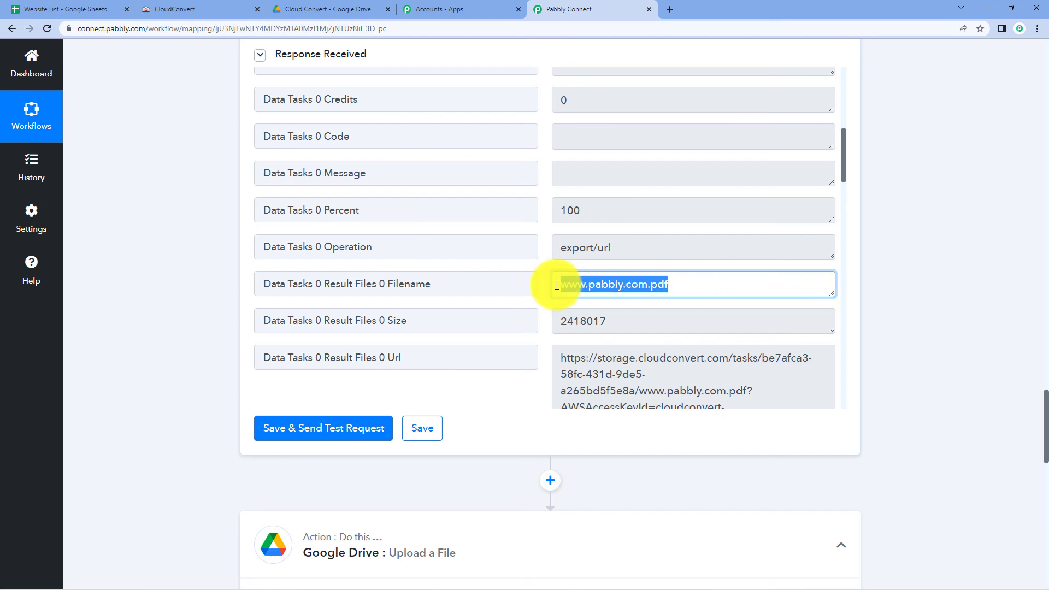
{"action": "left_click_drag", "start_coordinate": [703, 284], "coordinate": [231, 309]}
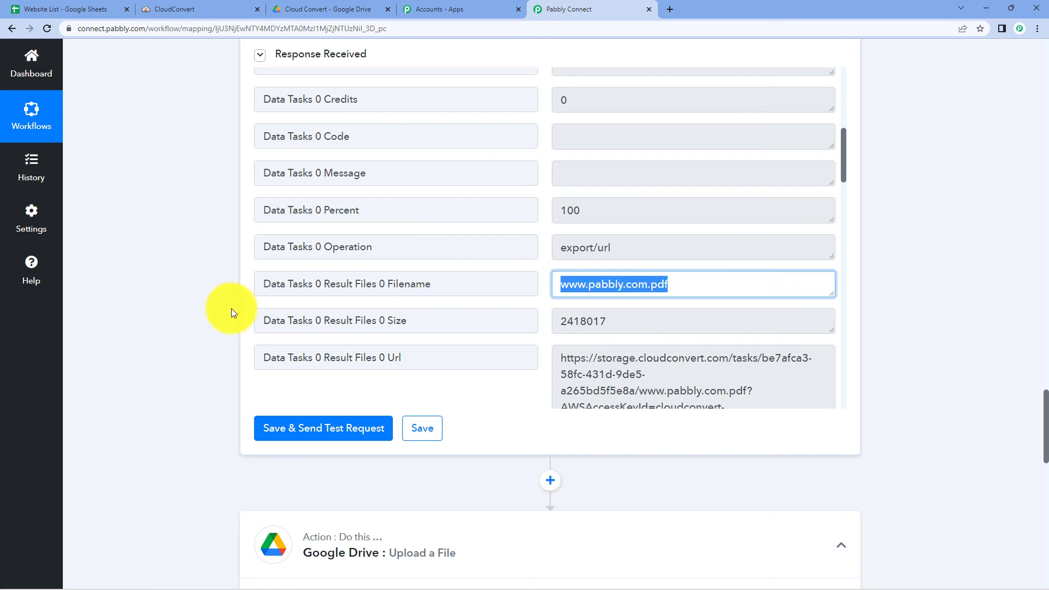
Map the upload action's File Name to Data Tasks 0 Result Files 0 Filename from the Get Job Details step.
{"action": "scroll", "coordinate": [219, 311], "scroll_direction": "down", "scroll_amount": 12}
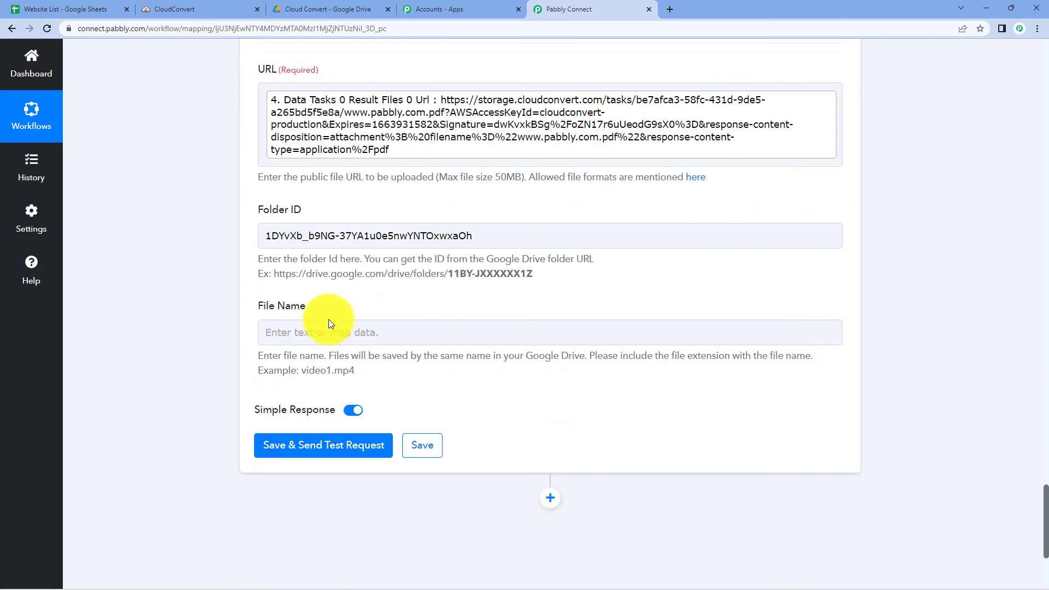
{"action": "left_click", "coordinate": [299, 339]}
{"action": "scroll", "coordinate": [214, 337], "scroll_direction": "down", "scroll_amount": 3}
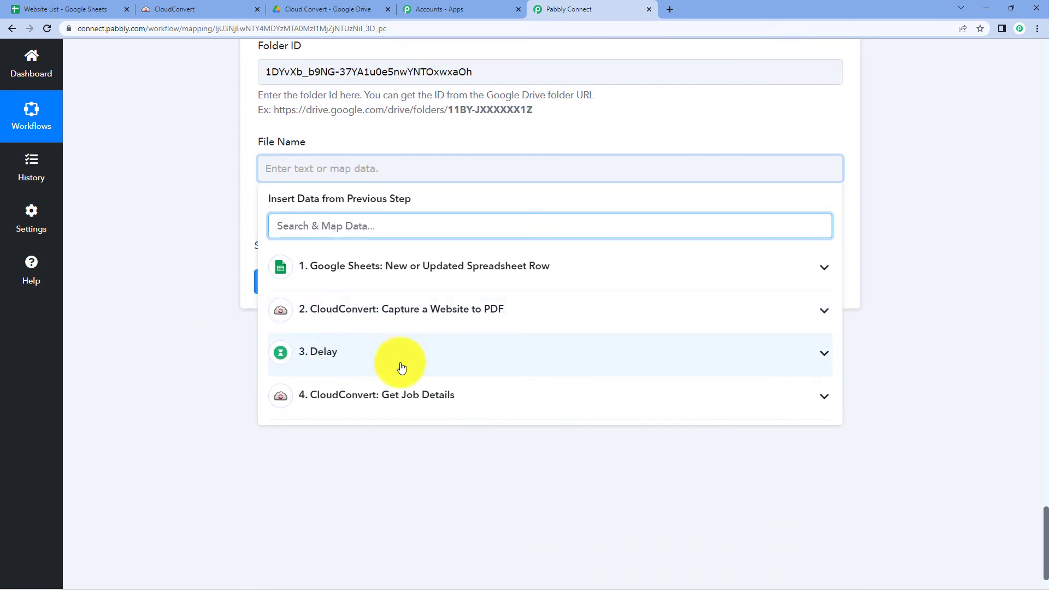
{"action": "left_click", "coordinate": [470, 400]}
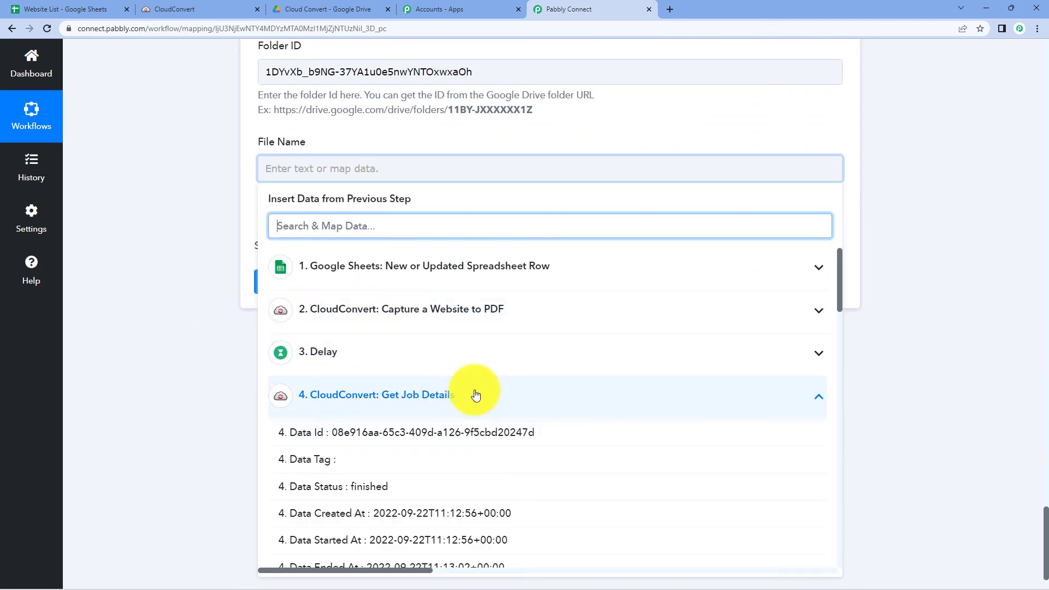
{"action": "scroll", "coordinate": [428, 456], "scroll_direction": "down", "scroll_amount": 6}
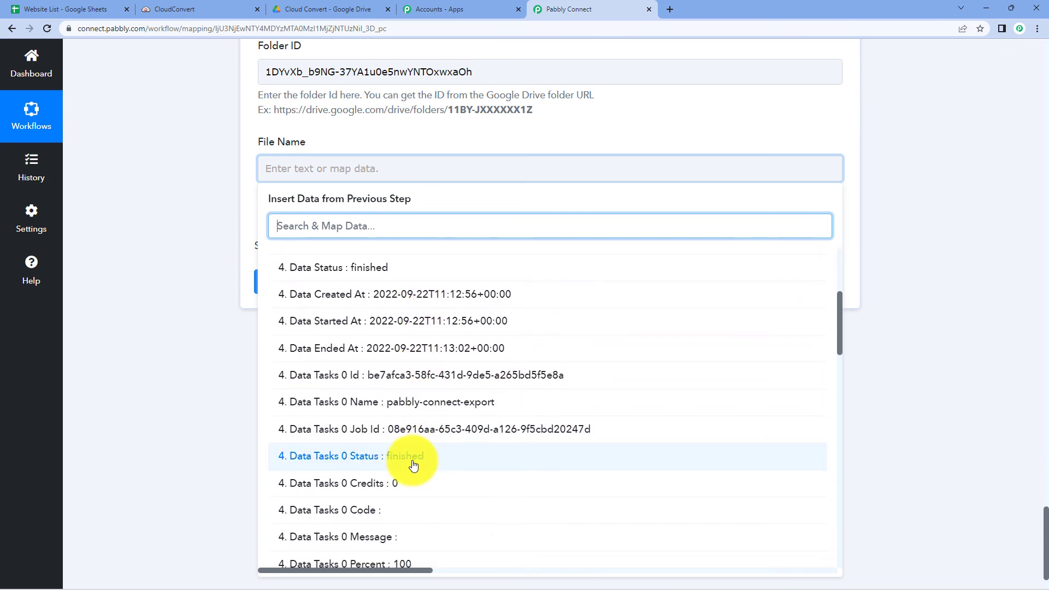
{"action": "scroll", "coordinate": [413, 462], "scroll_direction": "down", "scroll_amount": 1}
{"action": "left_click", "coordinate": [432, 459]}
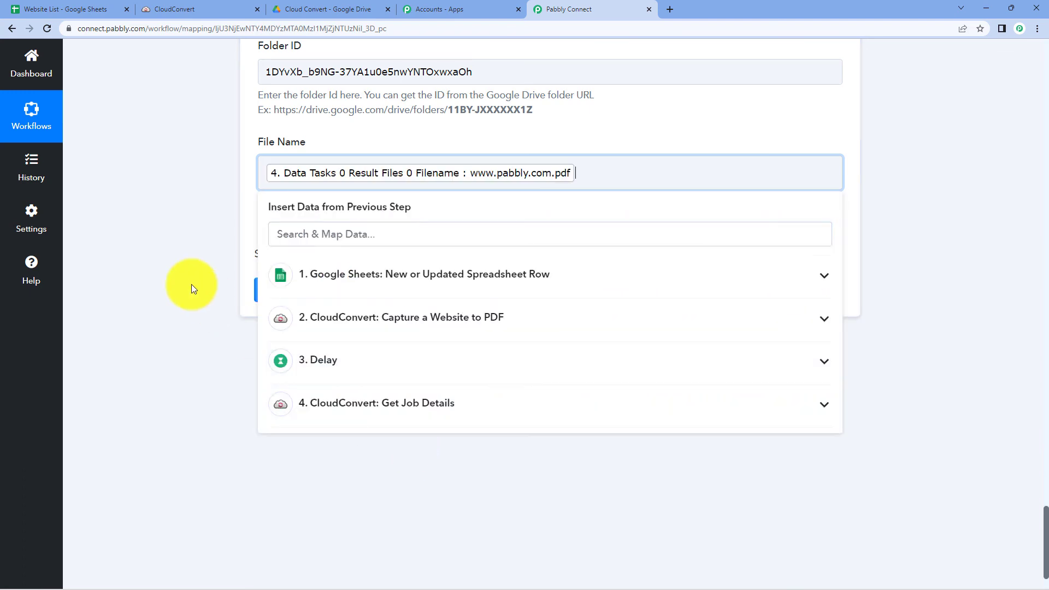
{"action": "left_click", "coordinate": [190, 285]}
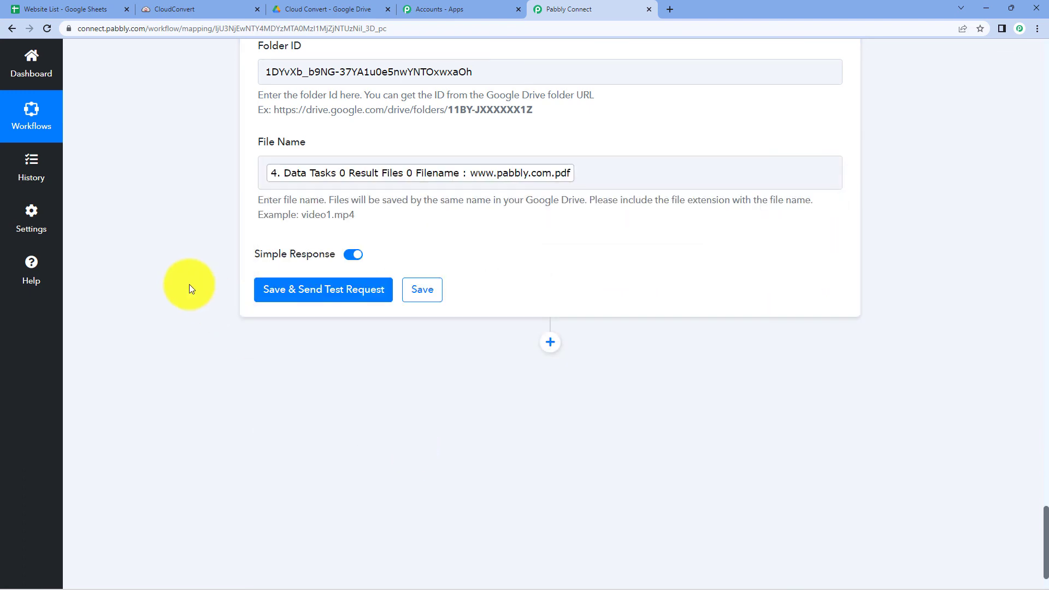
Save the Upload a File action, send its test request and review the response received.
{"action": "left_click", "coordinate": [297, 292]}
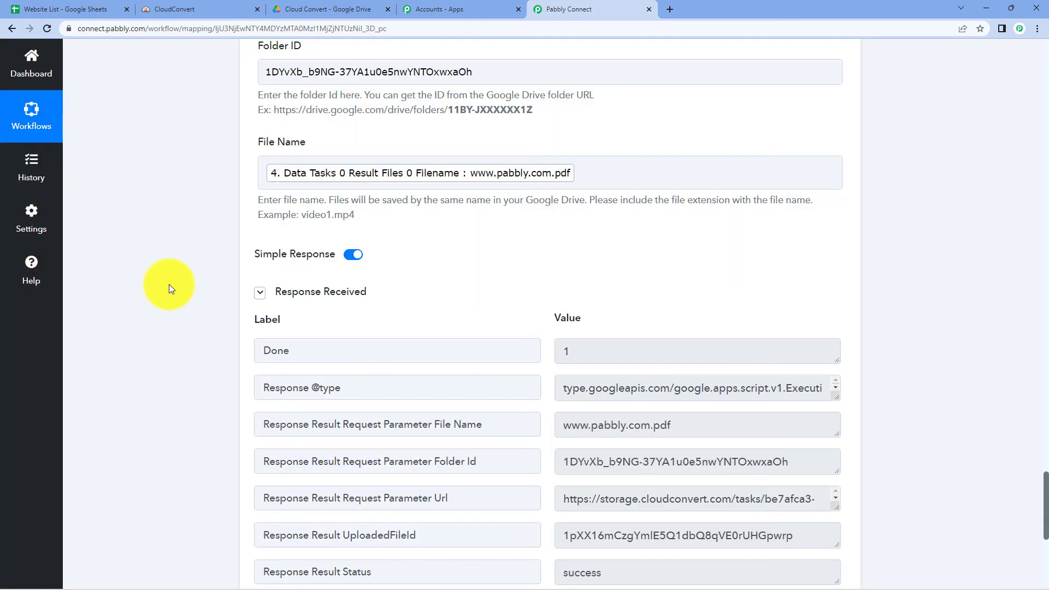
{"action": "scroll", "coordinate": [168, 285], "scroll_direction": "down", "scroll_amount": 2}
{"action": "mouse_move", "coordinate": [268, 207]}
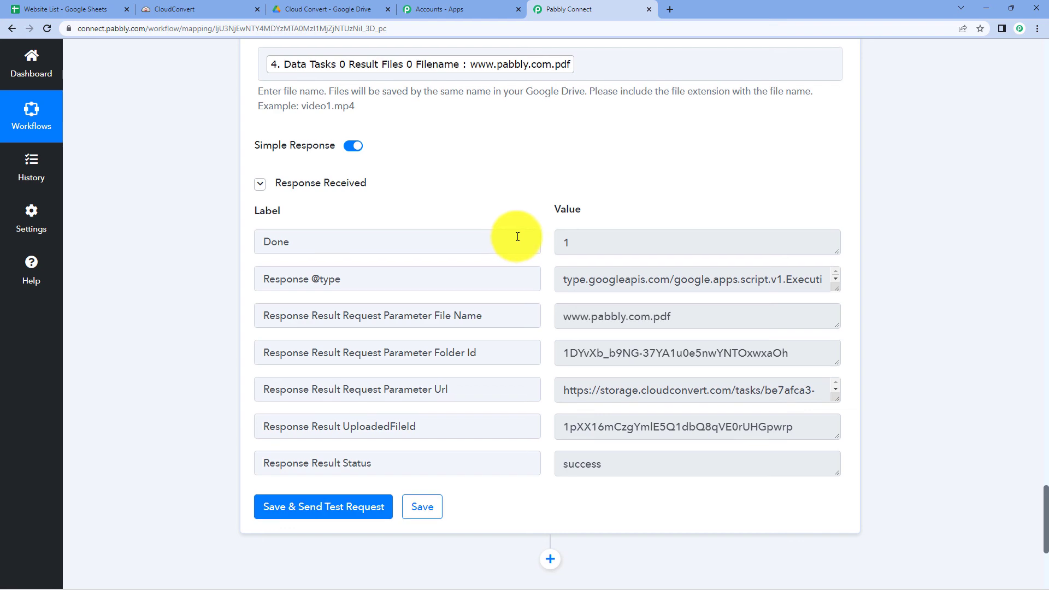
{"action": "scroll", "coordinate": [517, 236], "scroll_direction": "up", "scroll_amount": 7}
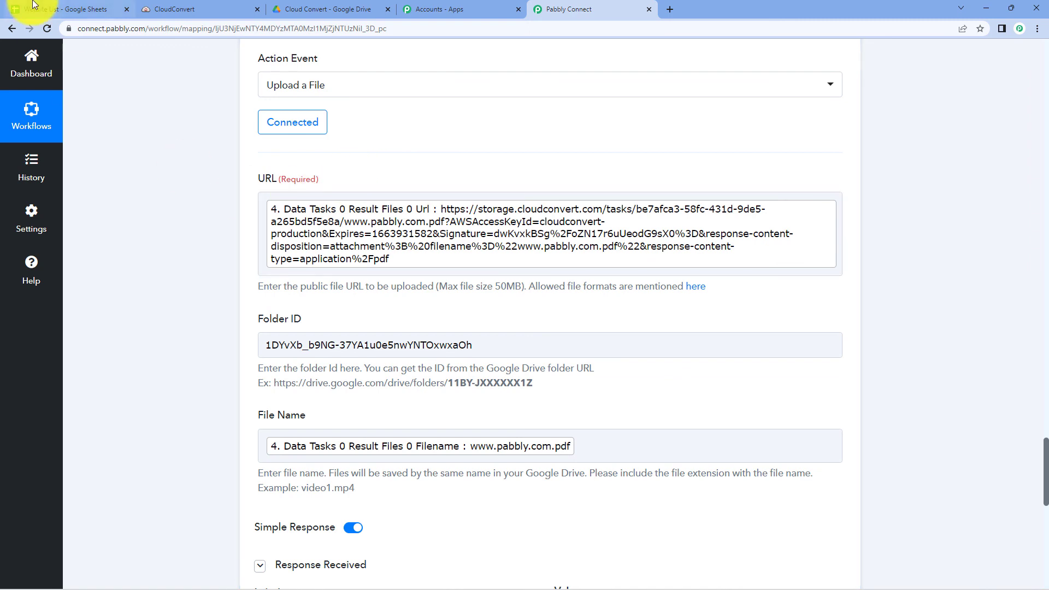
{"action": "left_click", "coordinate": [48, 7]}
{"action": "left_click", "coordinate": [107, 179]}
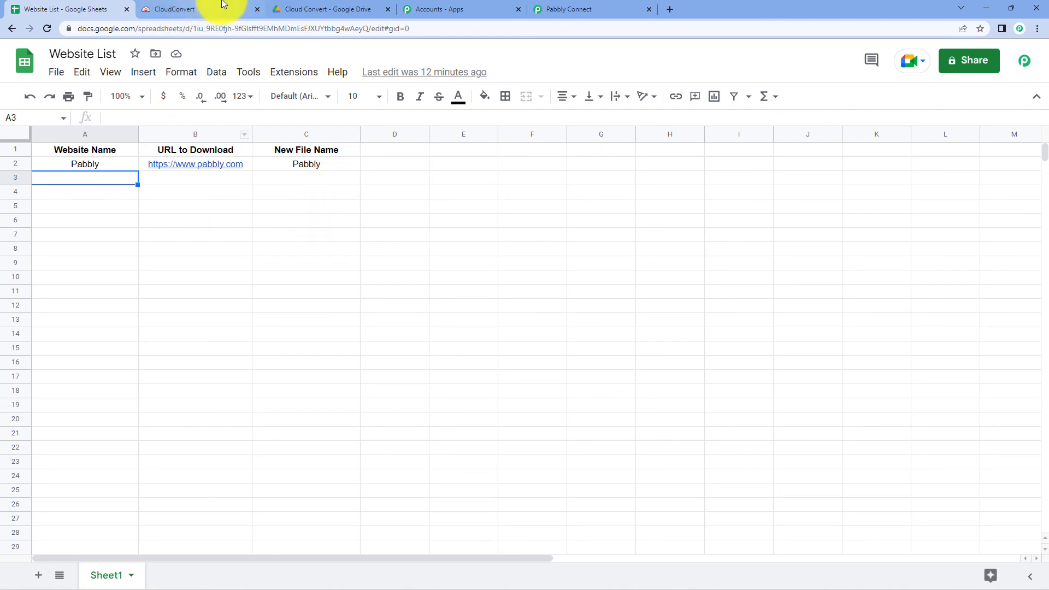
{"action": "left_click", "coordinate": [312, 9]}
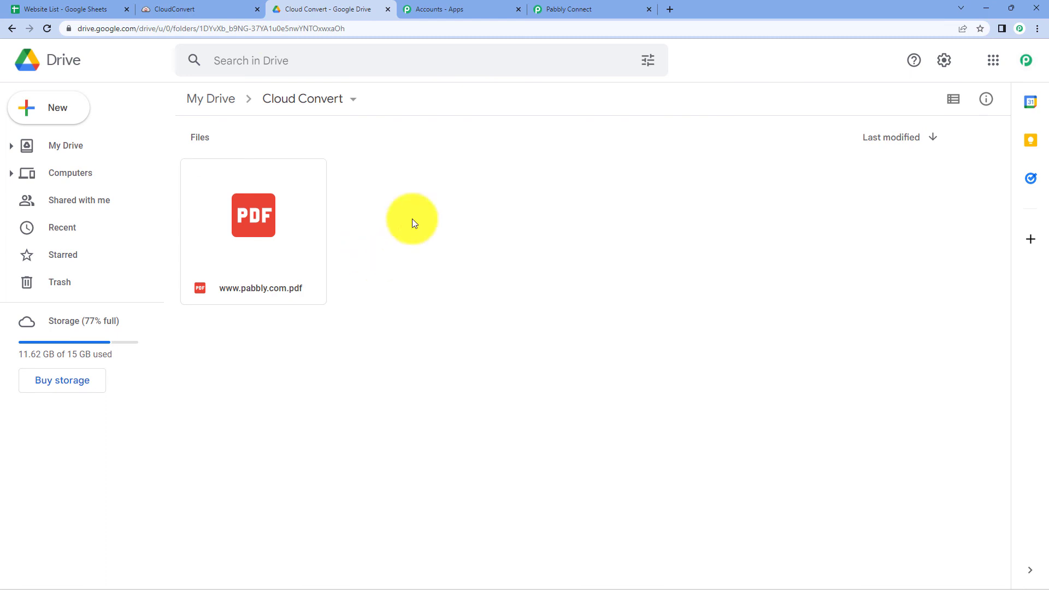
{"action": "double_click", "coordinate": [266, 226]}
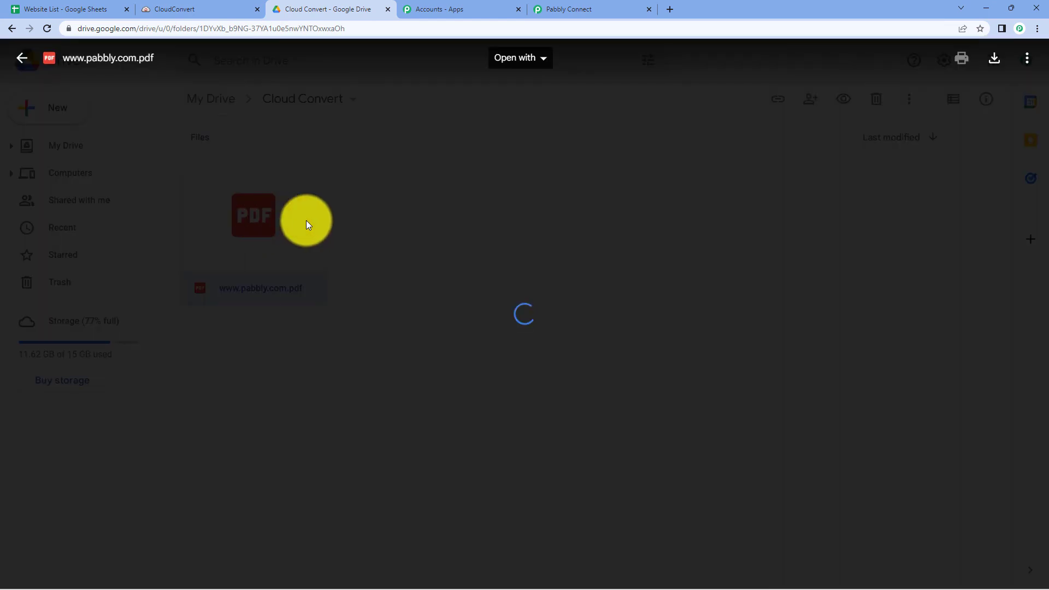
{"action": "scroll", "coordinate": [569, 255], "scroll_direction": "down", "scroll_amount": 5}
{"action": "scroll", "coordinate": [594, 245], "scroll_direction": "down", "scroll_amount": 10}
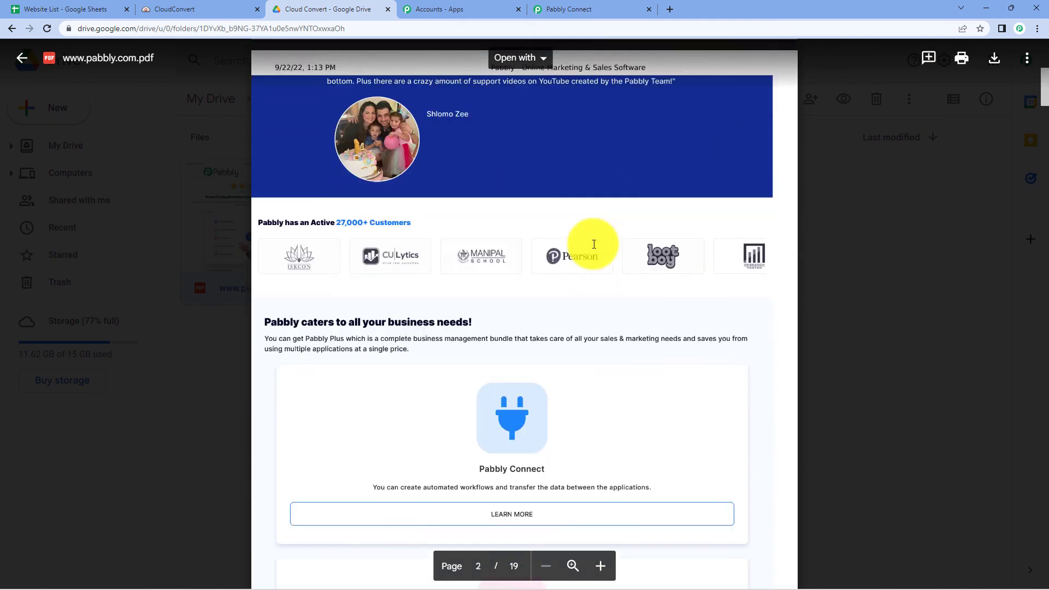
Close the PDF preview, then return to the Pabbly Connect workflow and collapse its expanded action steps.
{"action": "left_click", "coordinate": [219, 135]}
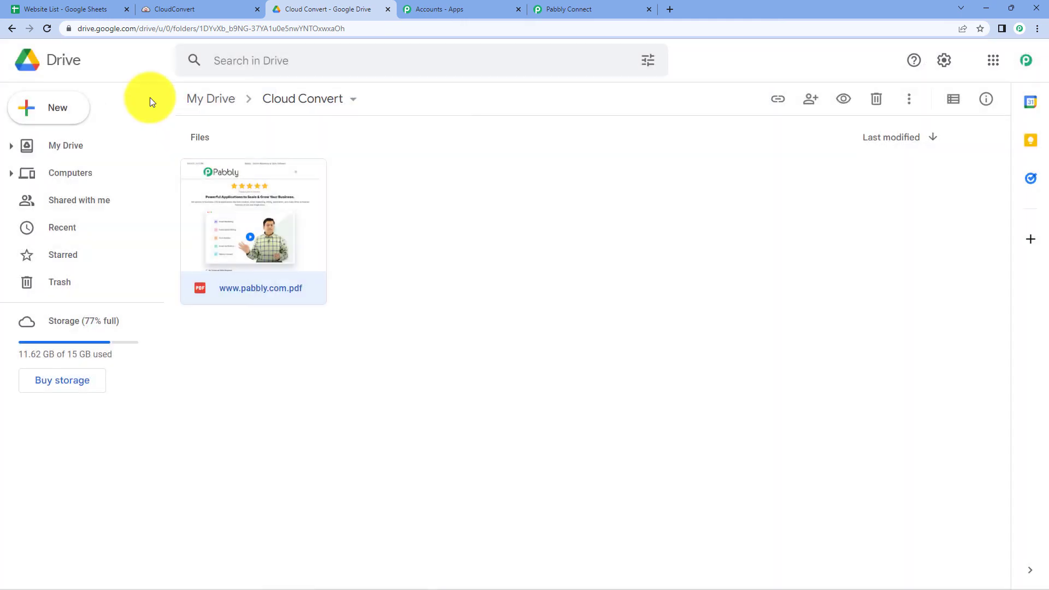
{"action": "left_click", "coordinate": [99, 9]}
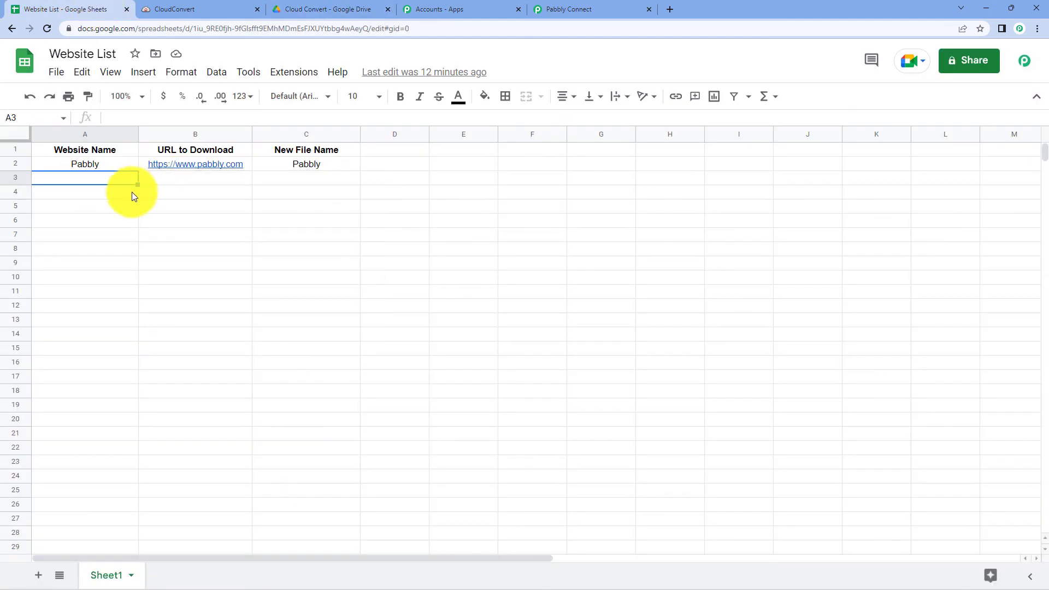
{"action": "left_click", "coordinate": [547, 14]}
{"action": "scroll", "coordinate": [874, 284], "scroll_direction": "up", "scroll_amount": 15}
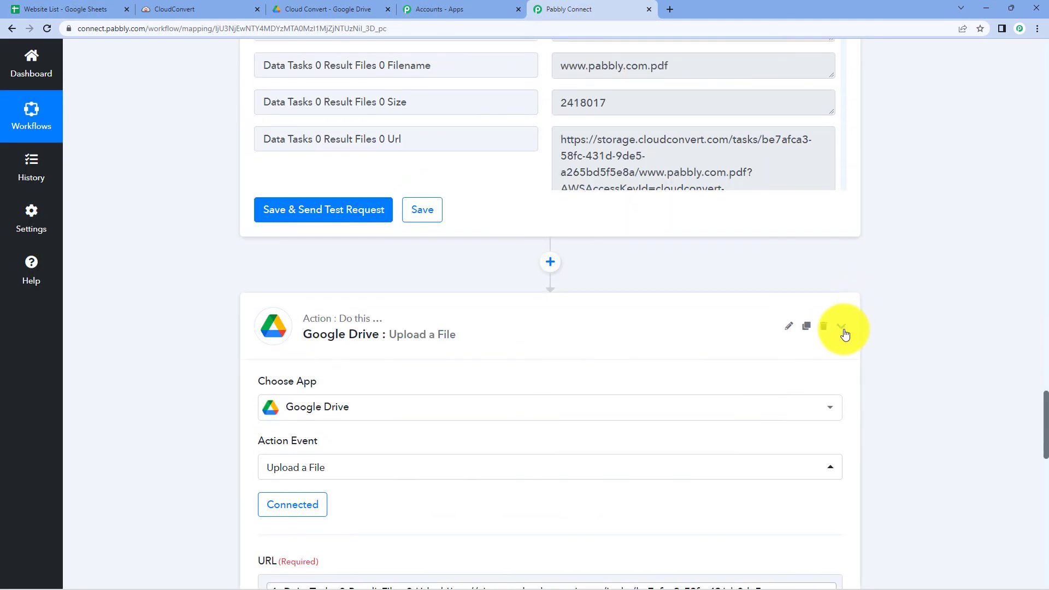
{"action": "scroll", "coordinate": [855, 327], "scroll_direction": "up", "scroll_amount": 15}
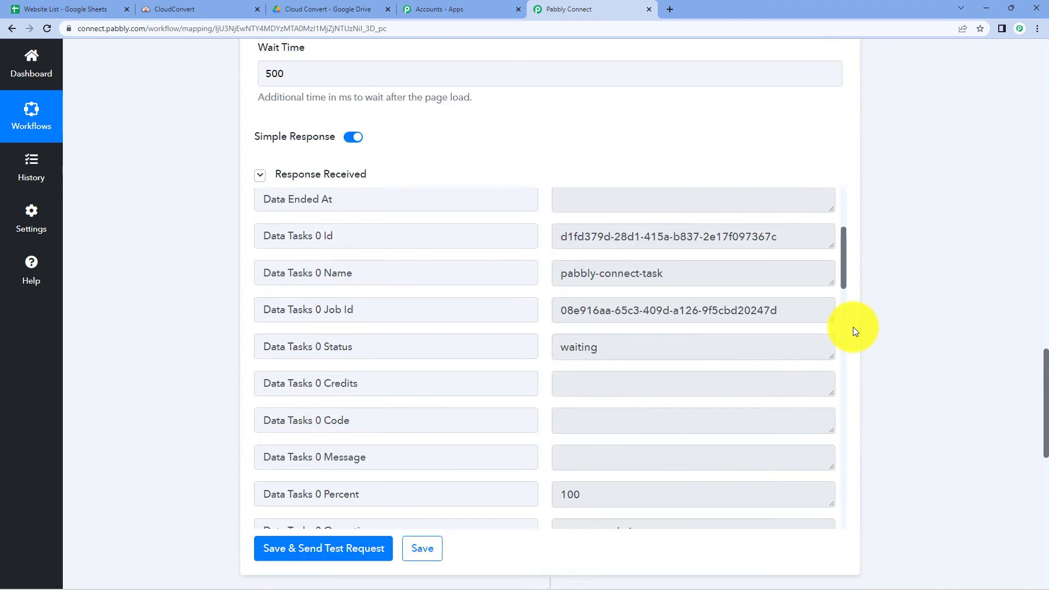
{"action": "scroll", "coordinate": [855, 285], "scroll_direction": "up", "scroll_amount": 7}
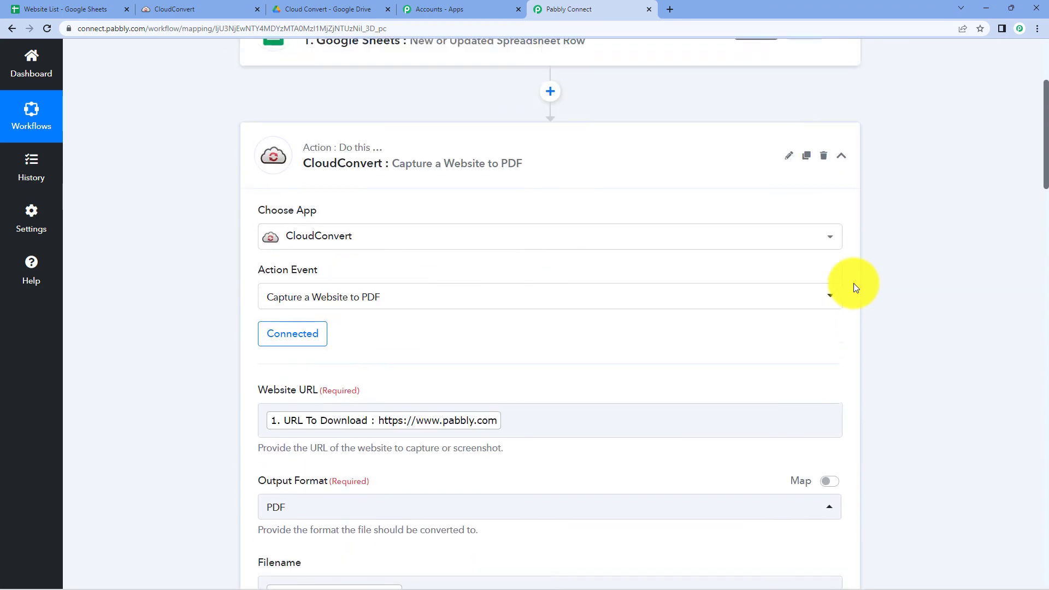
{"action": "left_click", "coordinate": [839, 299]}
Review the Website List sheet, the workflow's sequence of steps in Pabbly Connect and the Cloud Convert folder in Google Drive.
{"action": "left_click", "coordinate": [45, 6]}
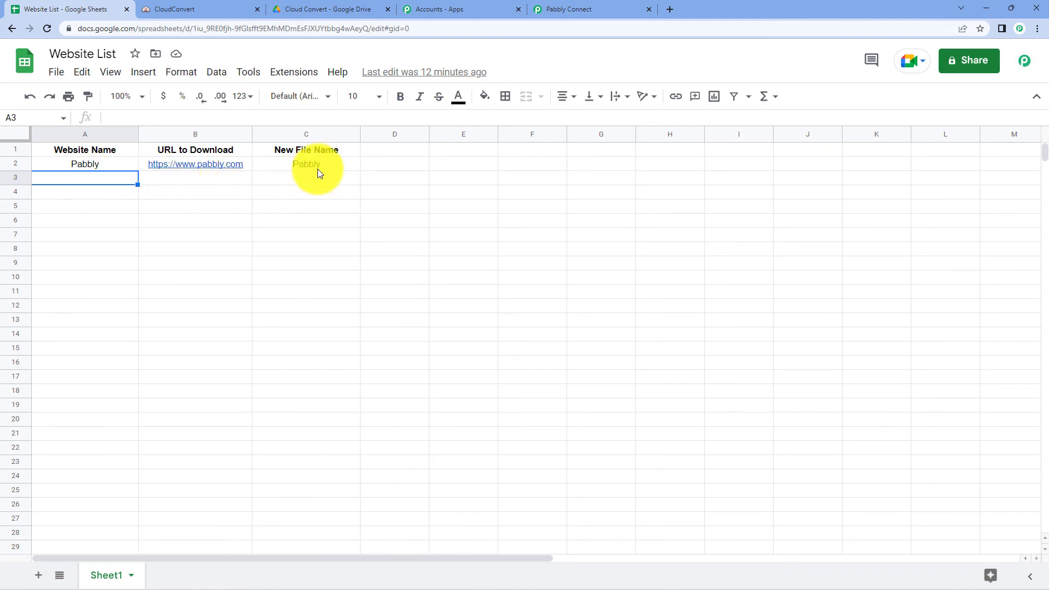
{"action": "left_click", "coordinate": [563, 11]}
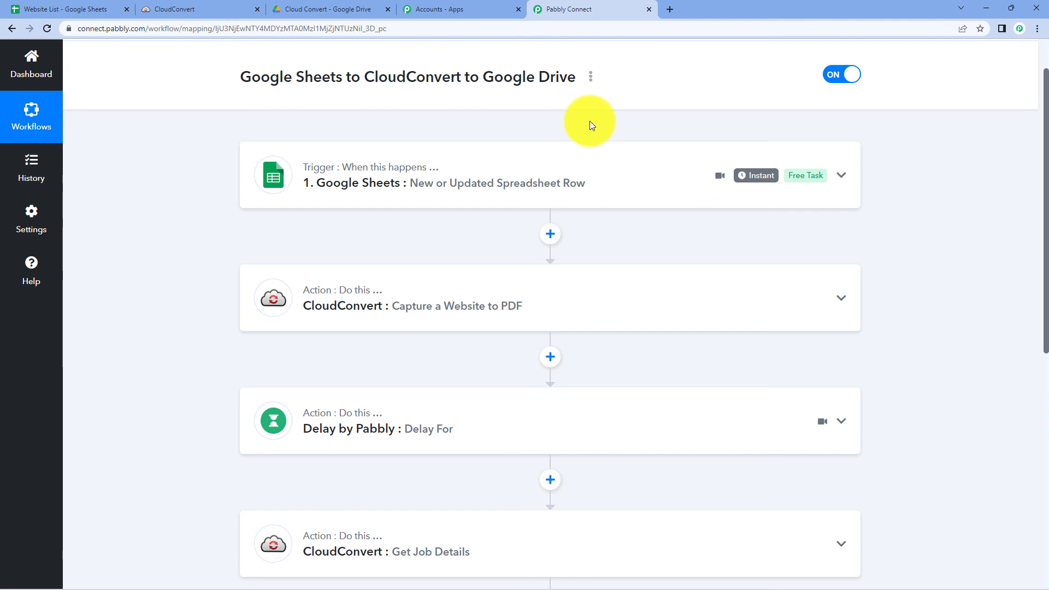
{"action": "left_click", "coordinate": [345, 8]}
{"action": "left_click", "coordinate": [415, 201]}
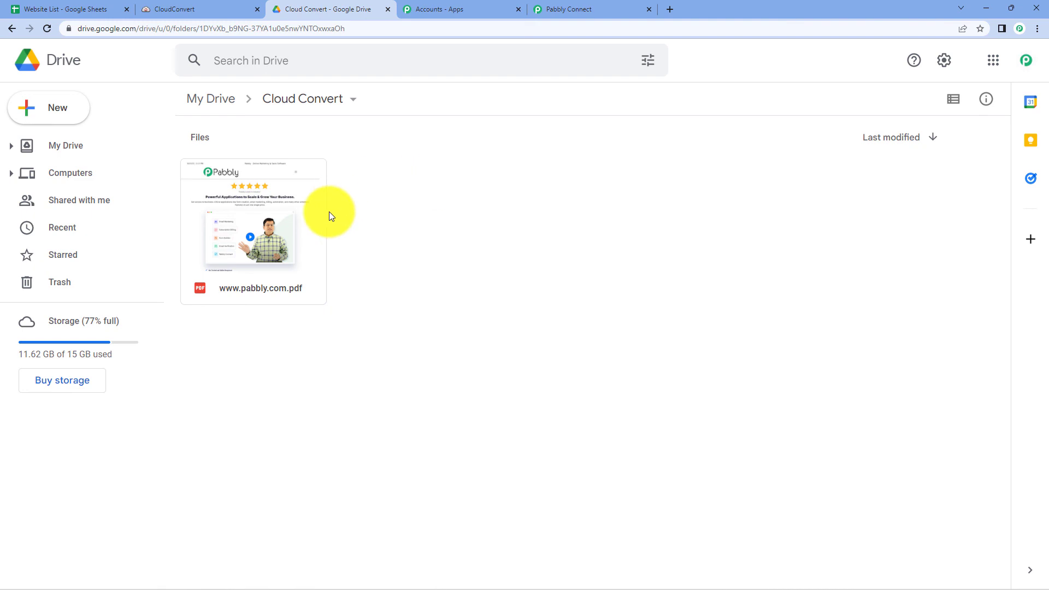
{"action": "left_click", "coordinate": [621, 8]}
{"action": "scroll", "coordinate": [602, 142], "scroll_direction": "up", "scroll_amount": 1}
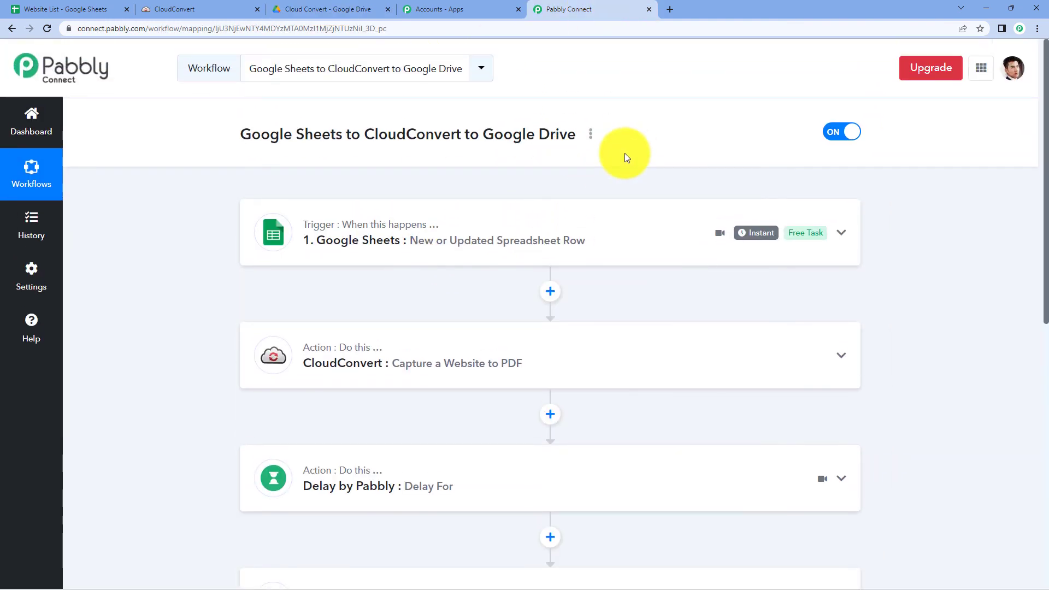